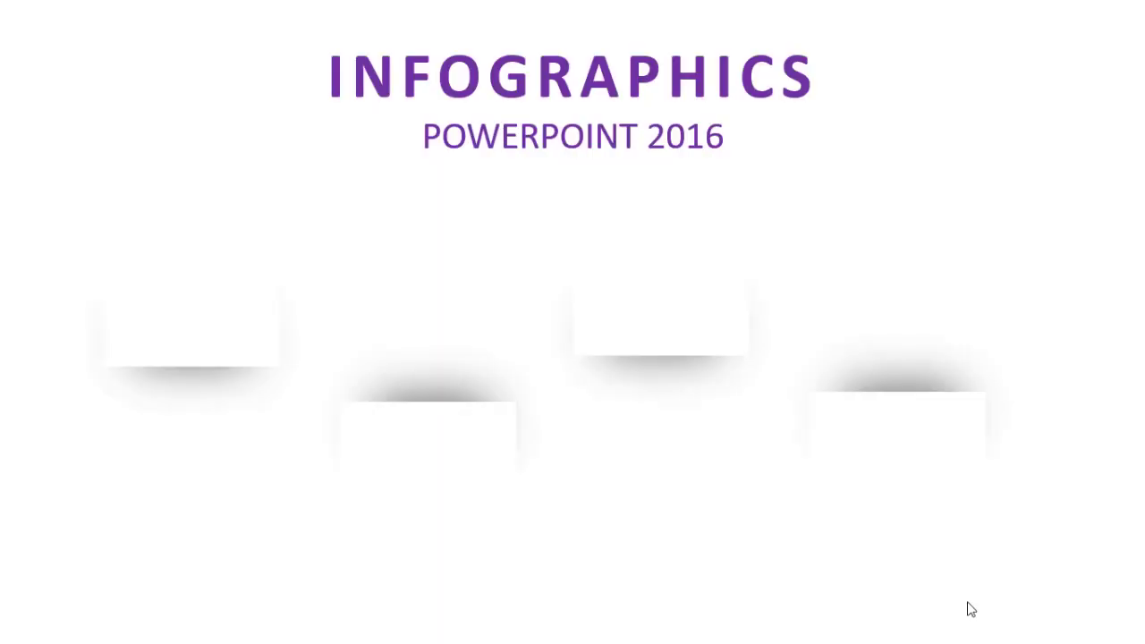
Step: Replay slide 29's infographic arrows as a slide show several times
key("Escape")
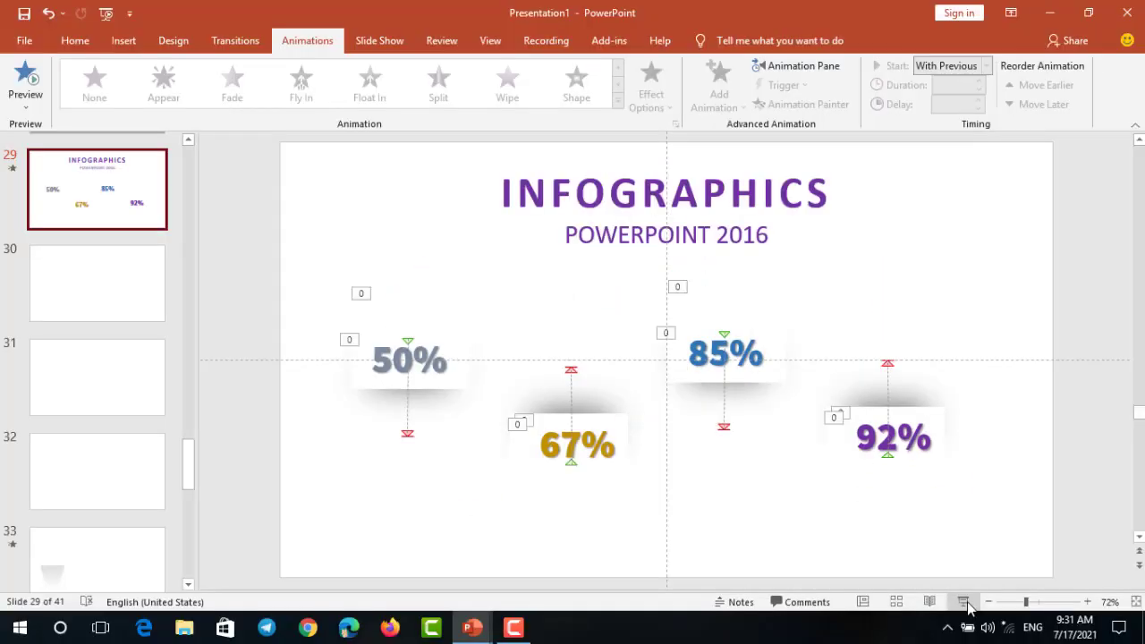
left_click(970, 609)
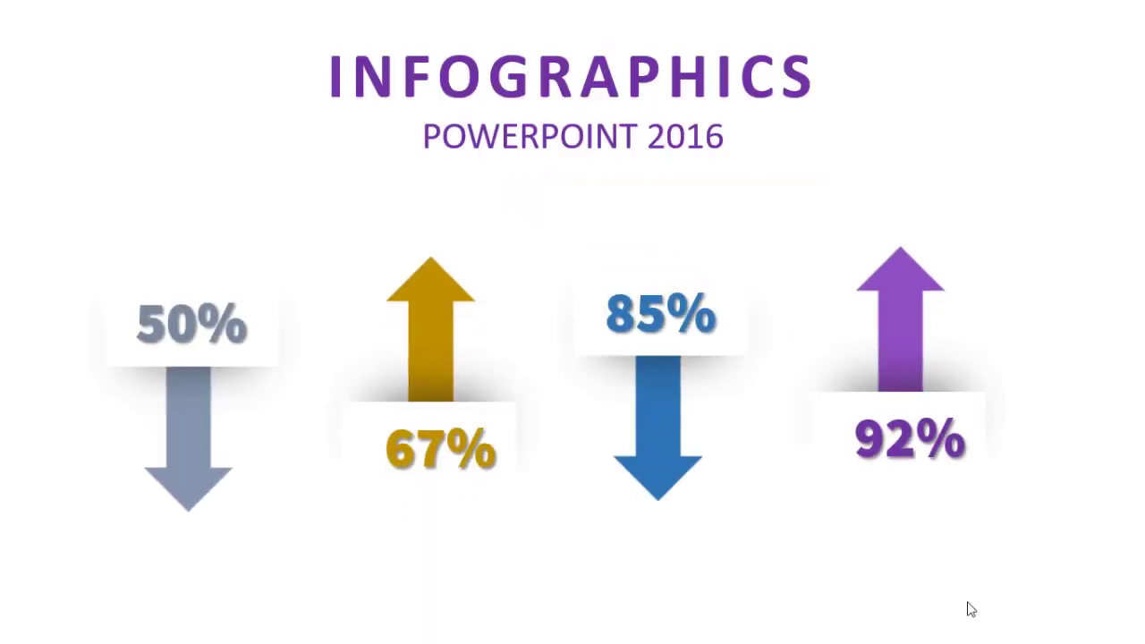
key("Escape")
left_click(971, 609)
key("Escape")
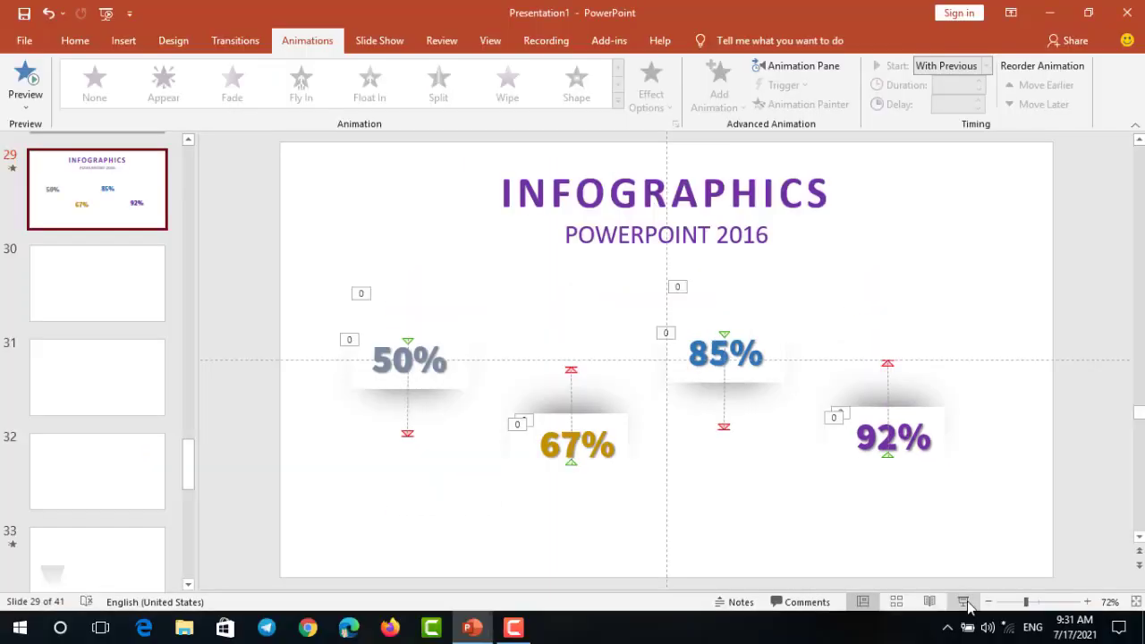
left_click(971, 607)
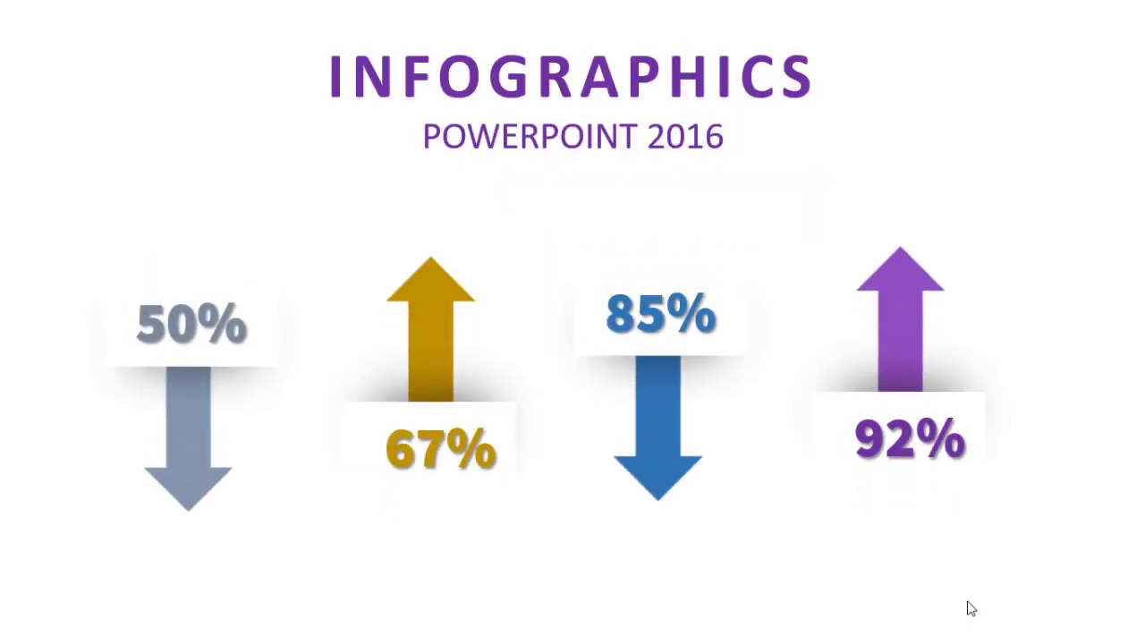
key("Escape")
Step: Preview slide 29's animations twice in the editor, then go to slide 30
left_click(25, 76)
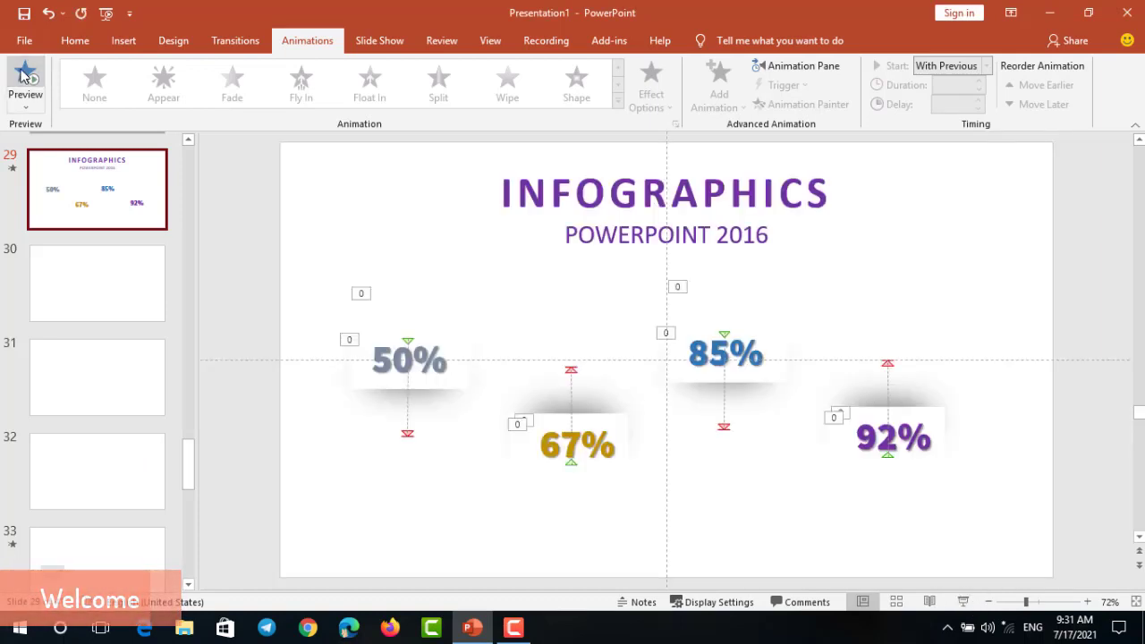
left_click(25, 76)
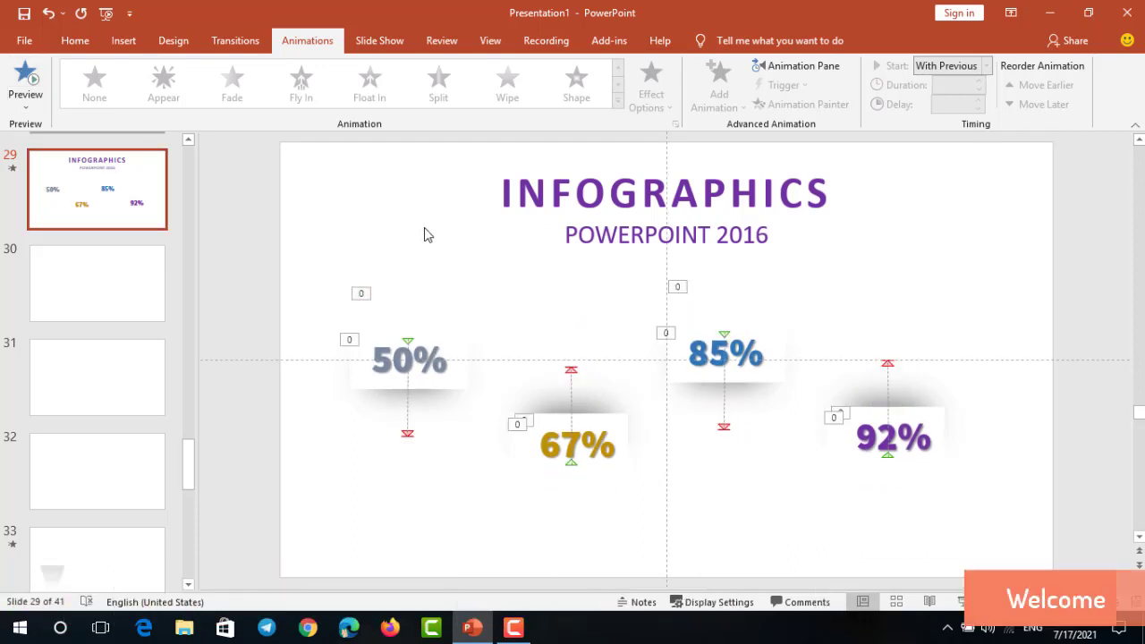
left_click(119, 282)
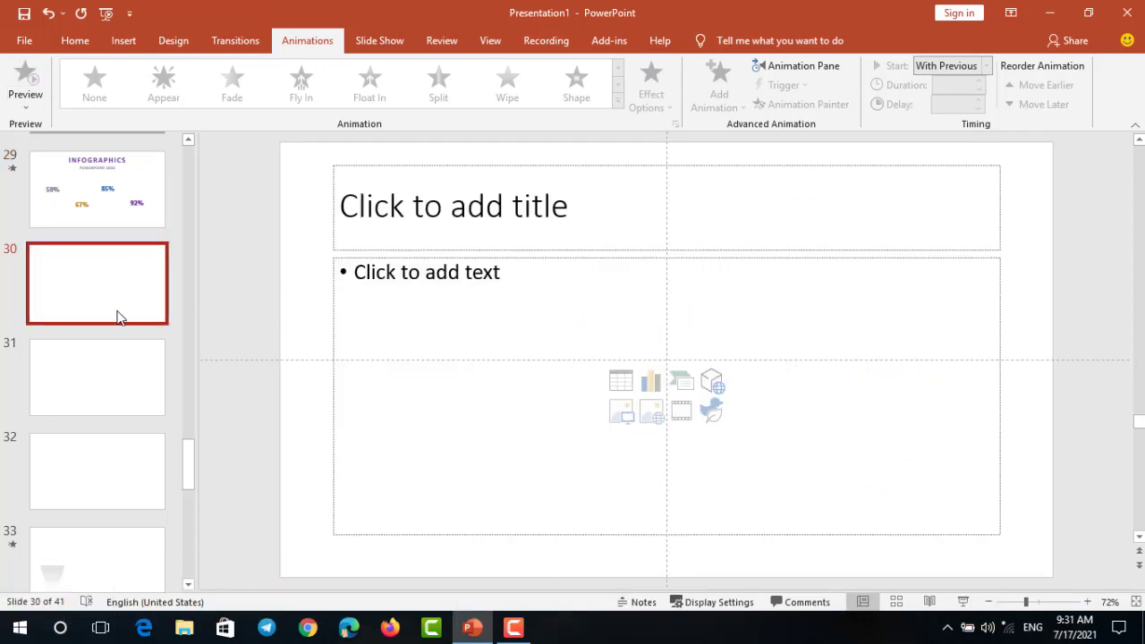
Step: Delete the body text and title placeholders from slide 30
left_click(463, 255)
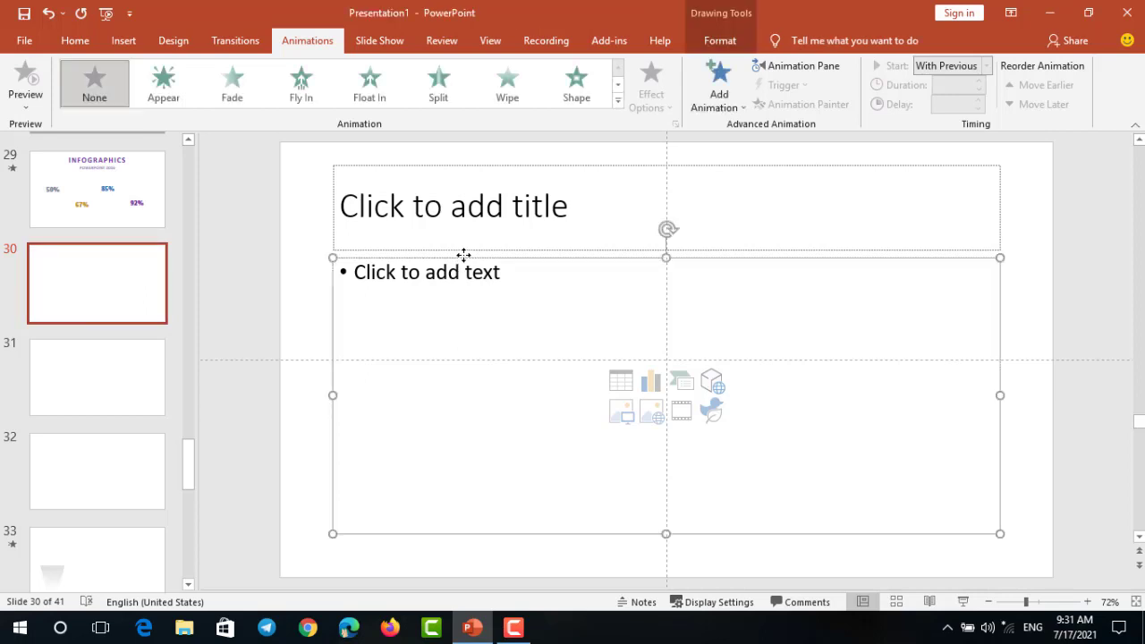
key("Delete")
left_click(474, 257)
key("Delete")
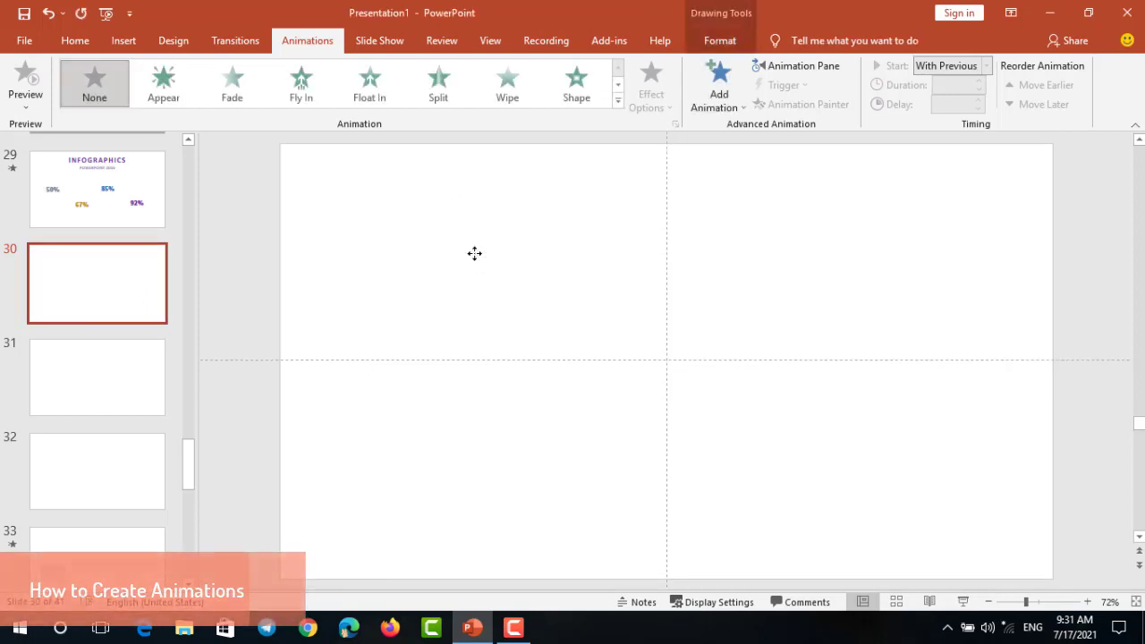
Step: Glance back at slide 29, then return to the now-blank slide 30
left_click(113, 205)
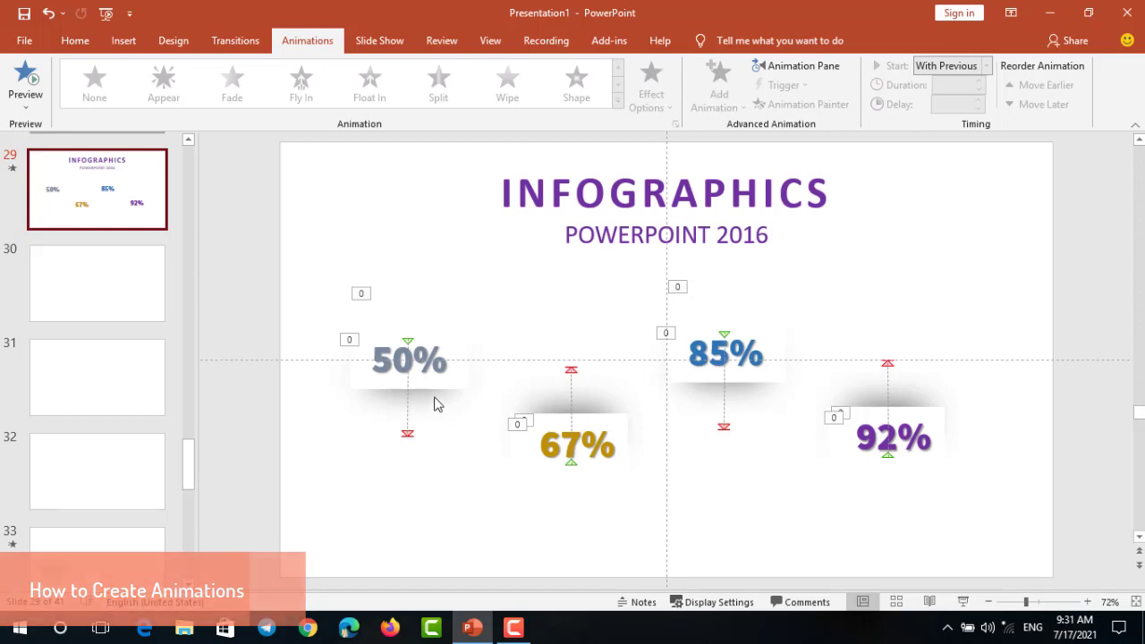
scroll(432, 402, "up", 1, "ctrl")
scroll(432, 402, "up", 2, "ctrl")
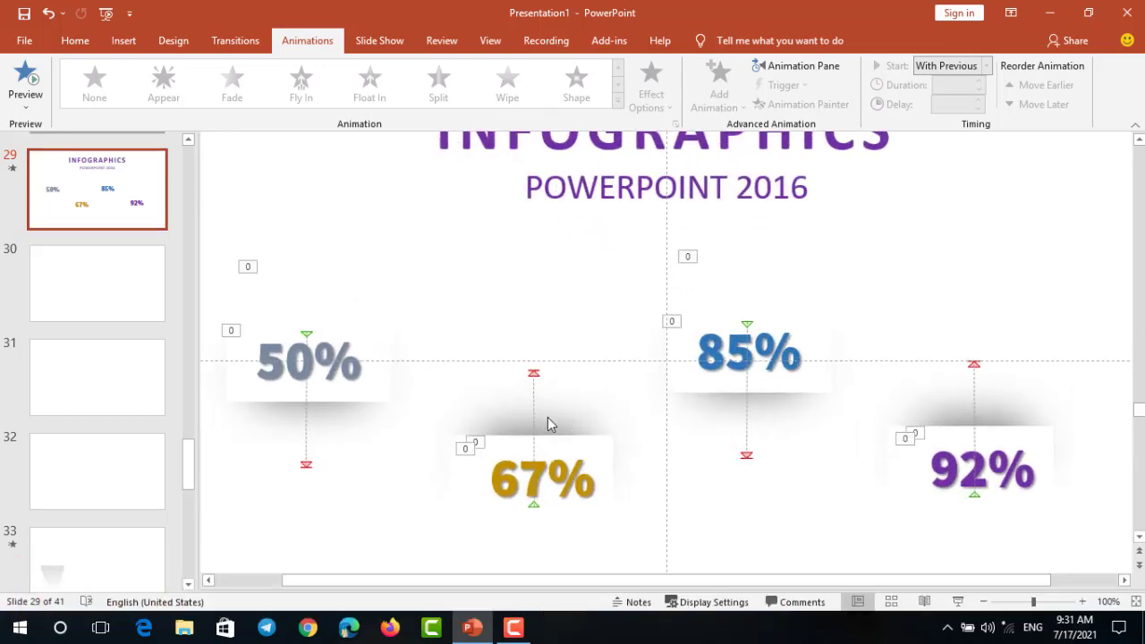
left_click(130, 297)
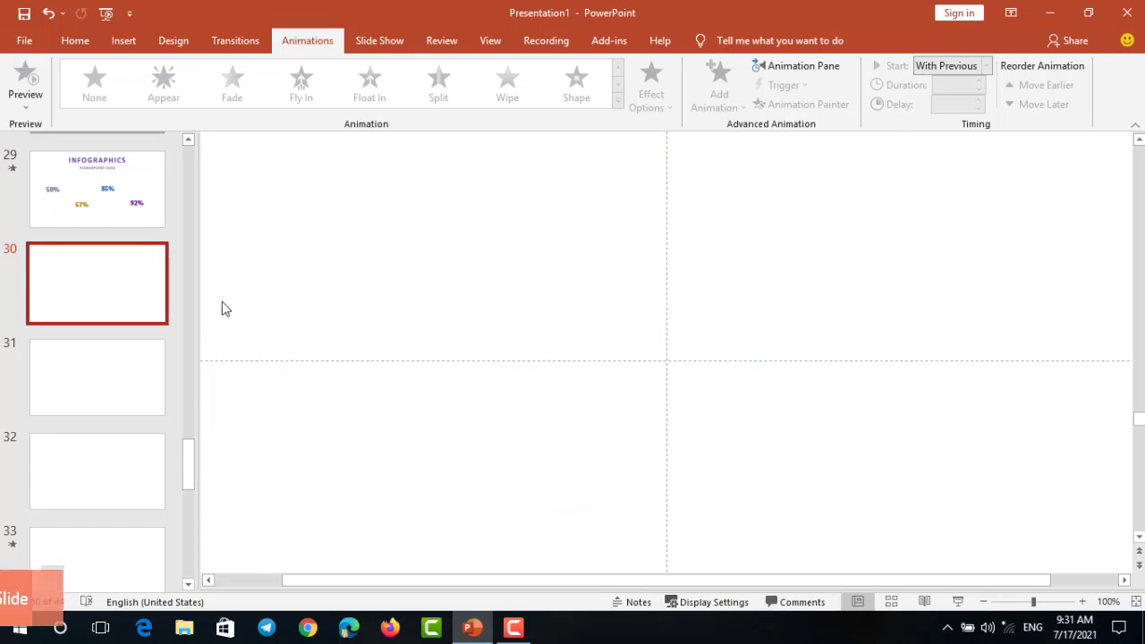
scroll(529, 328, "down", 3, "ctrl")
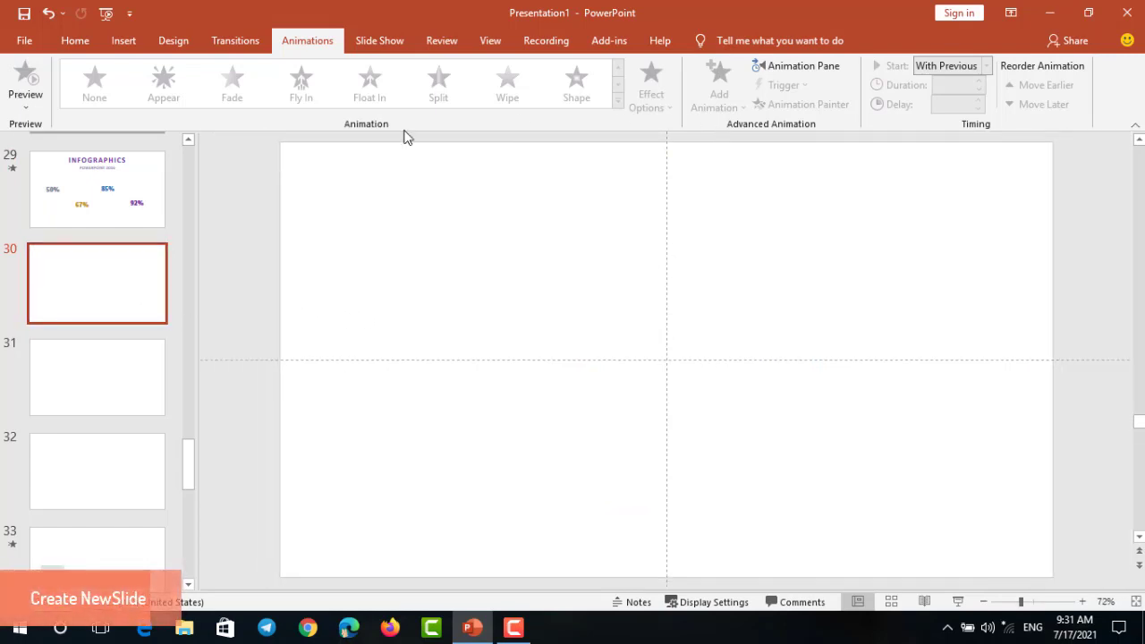
left_click(124, 46)
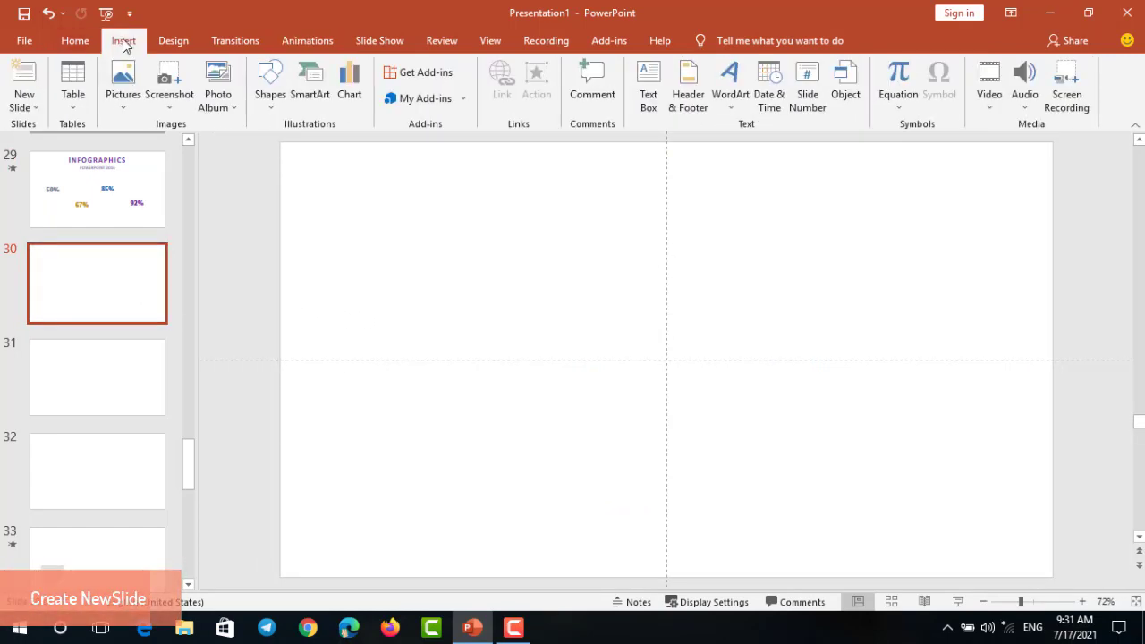
Step: Draw a small blue rectangle left of the slide centre
left_click(271, 94)
left_click(347, 146)
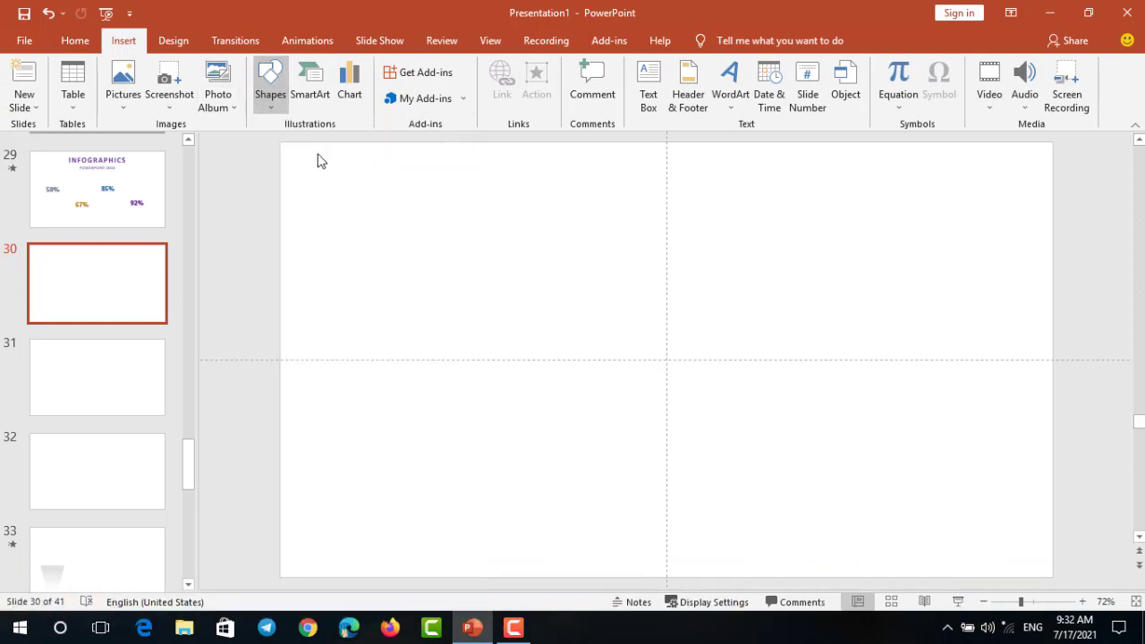
mouse_move(333, 316)
left_mouse_down()
mouse_move(374, 351)
mouse_move(412, 346)
mouse_move(404, 376)
left_mouse_up()
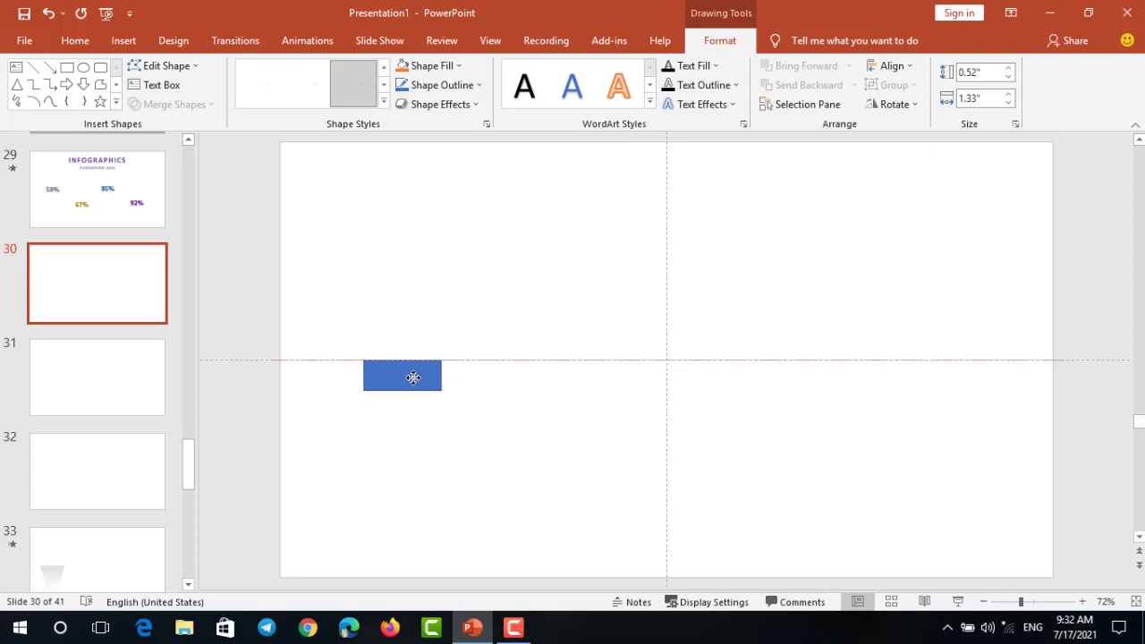
Step: Duplicate the rectangle lower right and give both rectangles No Outline
mouse_move(413, 378)
left_mouse_down()
mouse_move(553, 426)
mouse_move(544, 419)
left_mouse_up()
key("ctrl+d")
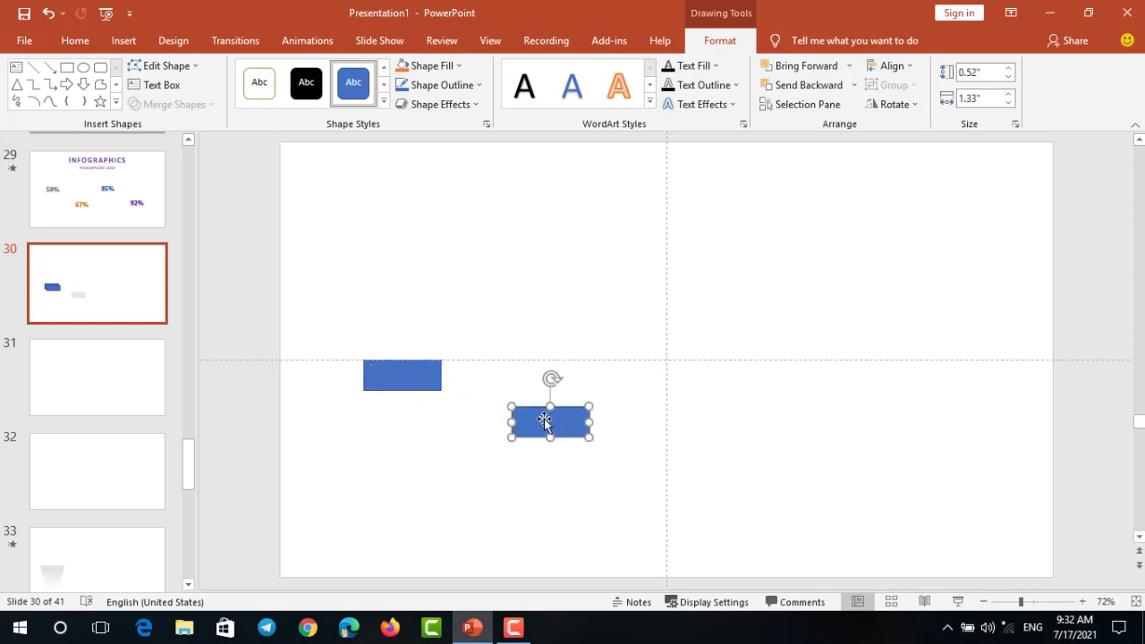
left_click(419, 385, "ctrl")
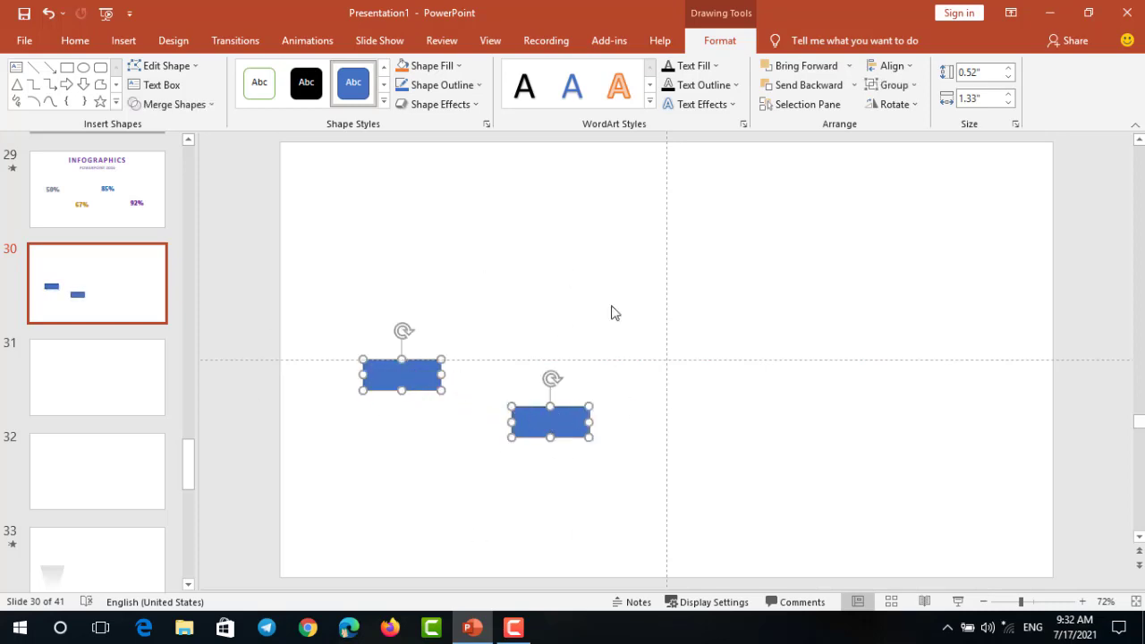
left_click(479, 85)
left_click(455, 273)
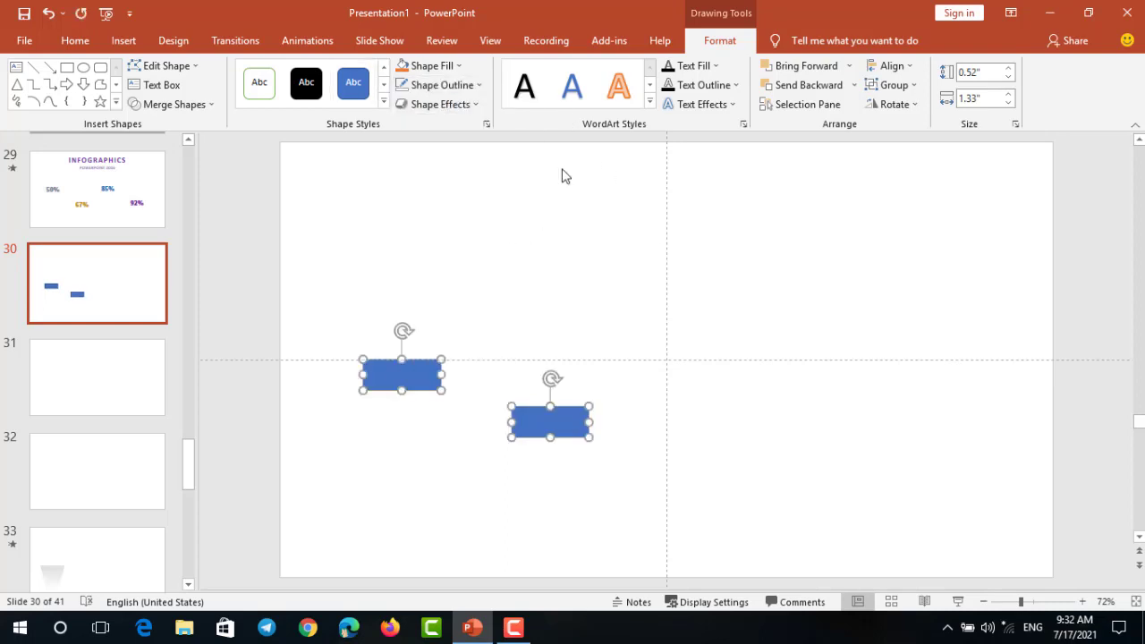
Step: Give both blue rectangles a 15 pt Soft Edges effect in Format Shape > Effects
right_click(557, 422)
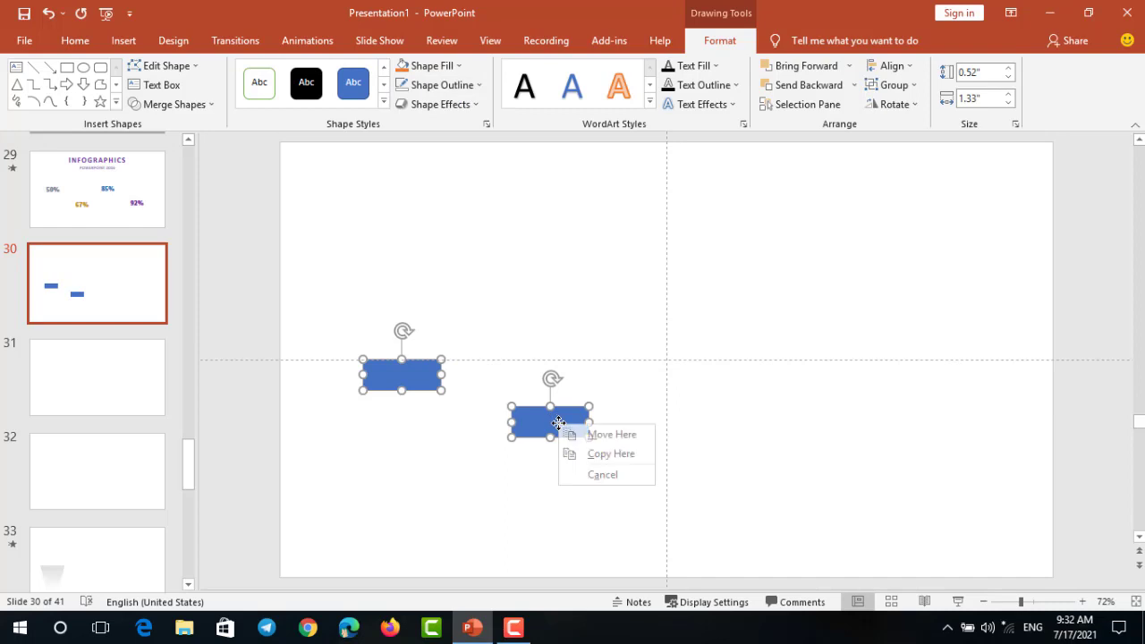
key("Escape")
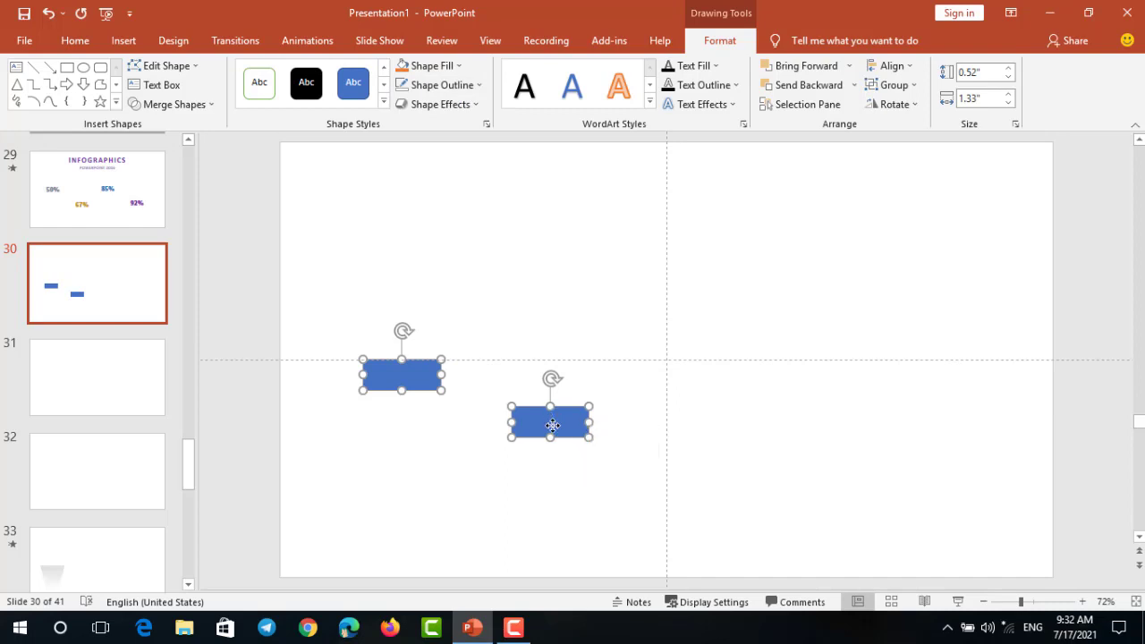
right_click(553, 425)
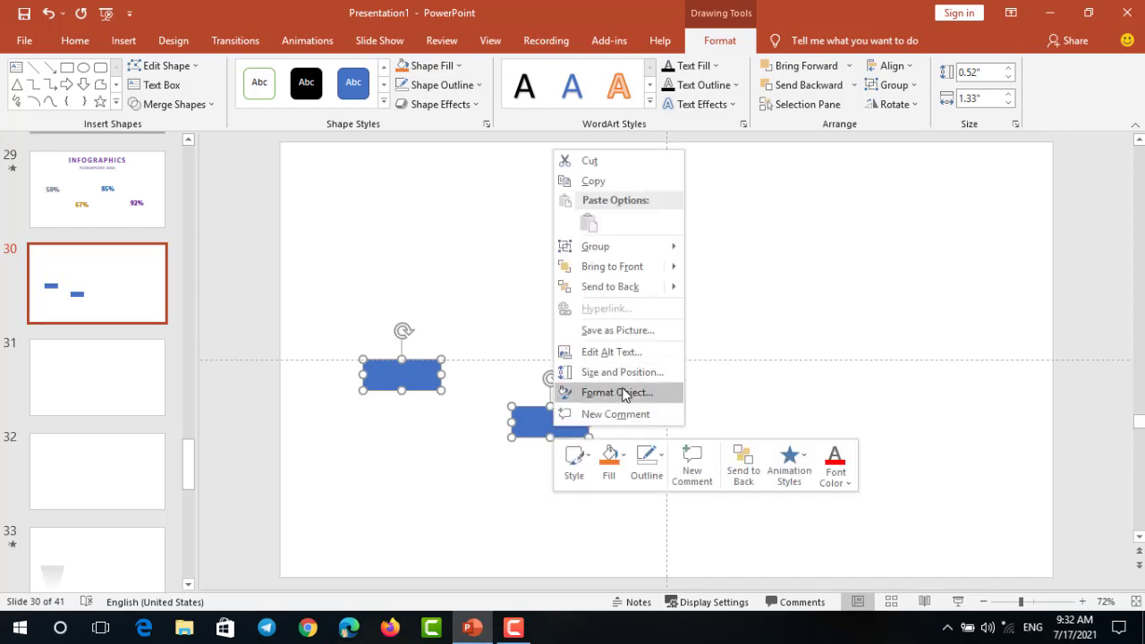
left_click(617, 393)
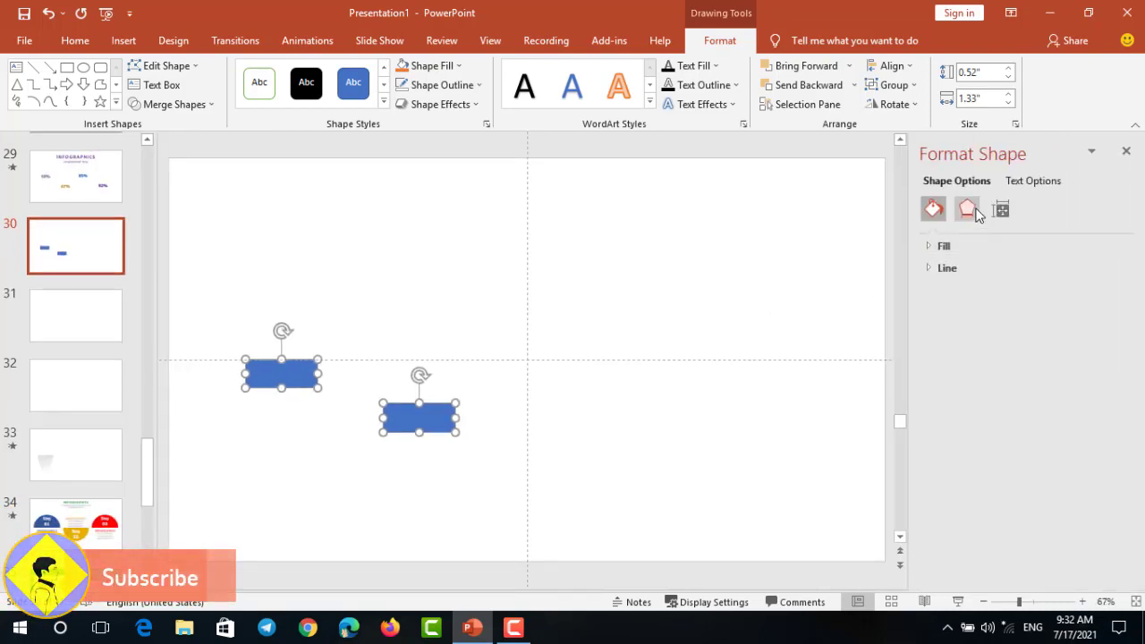
left_click(973, 212)
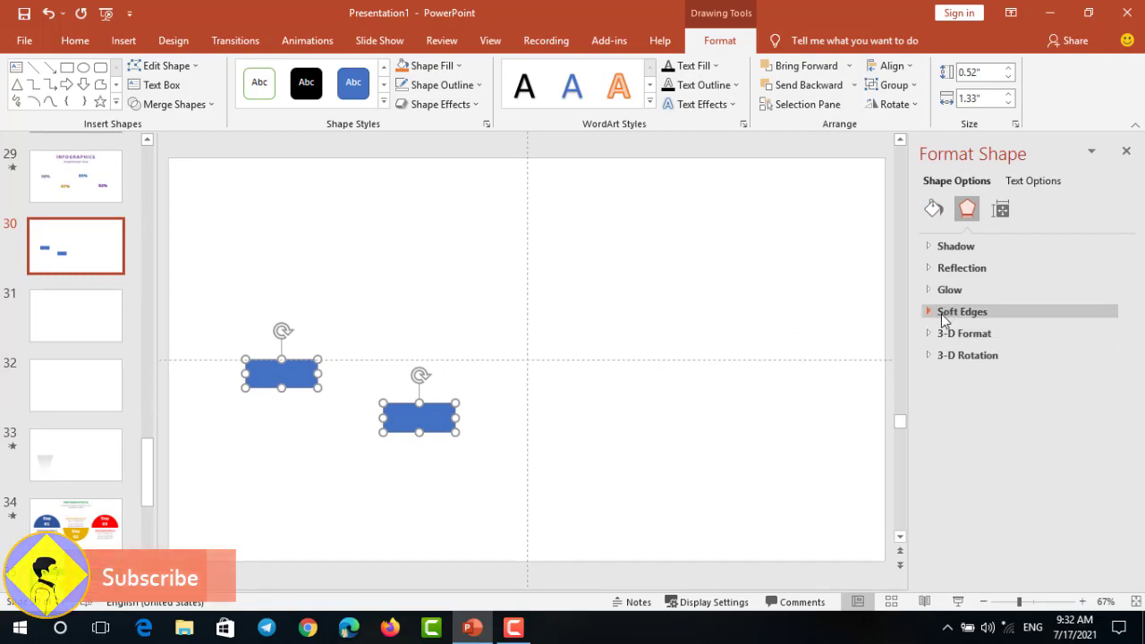
left_click(936, 313)
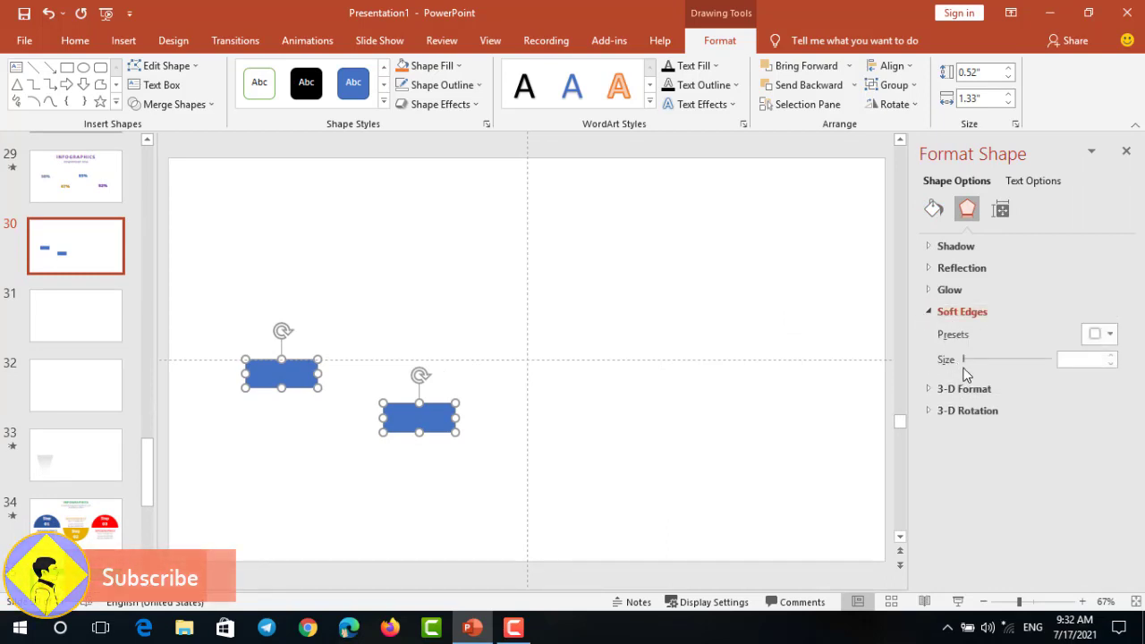
left_click_drag(966, 359, 979, 361)
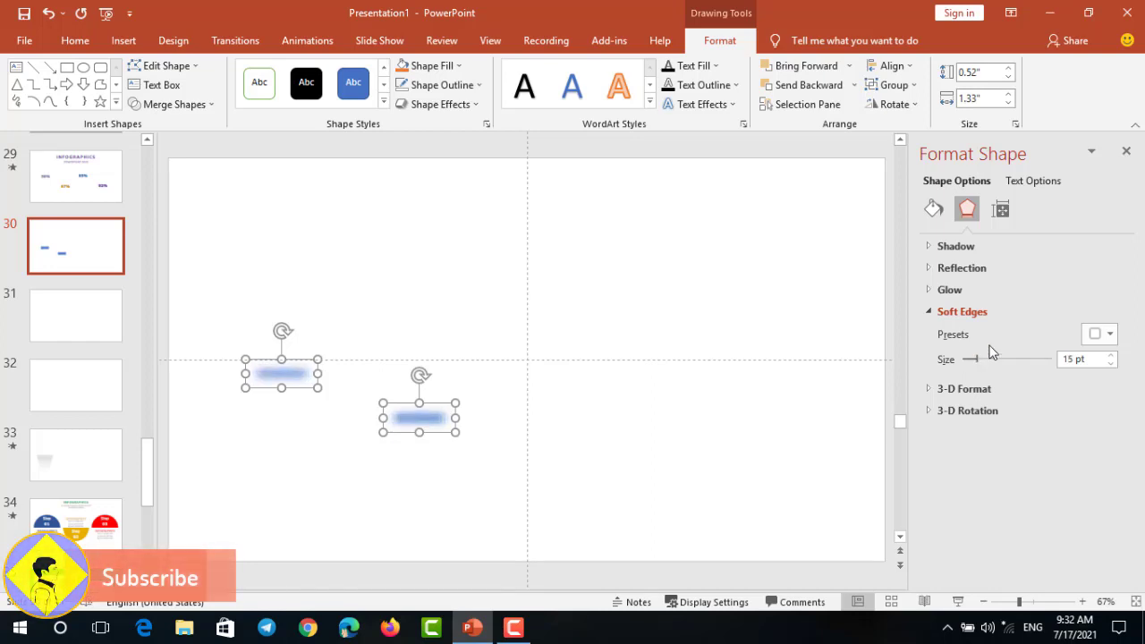
left_click(1110, 336)
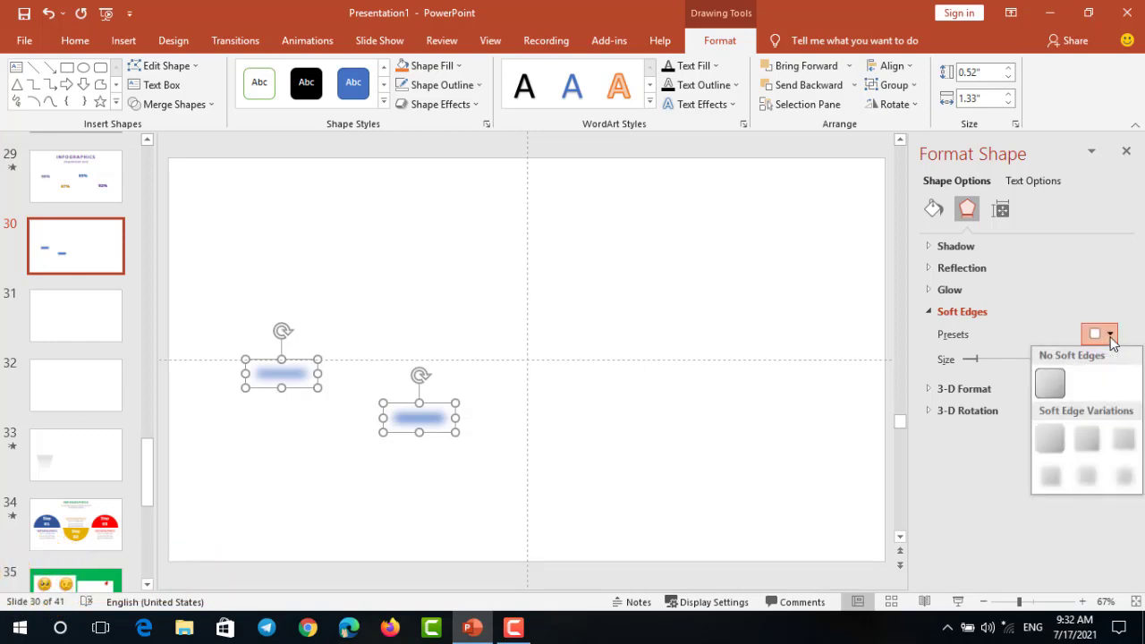
left_click(930, 291)
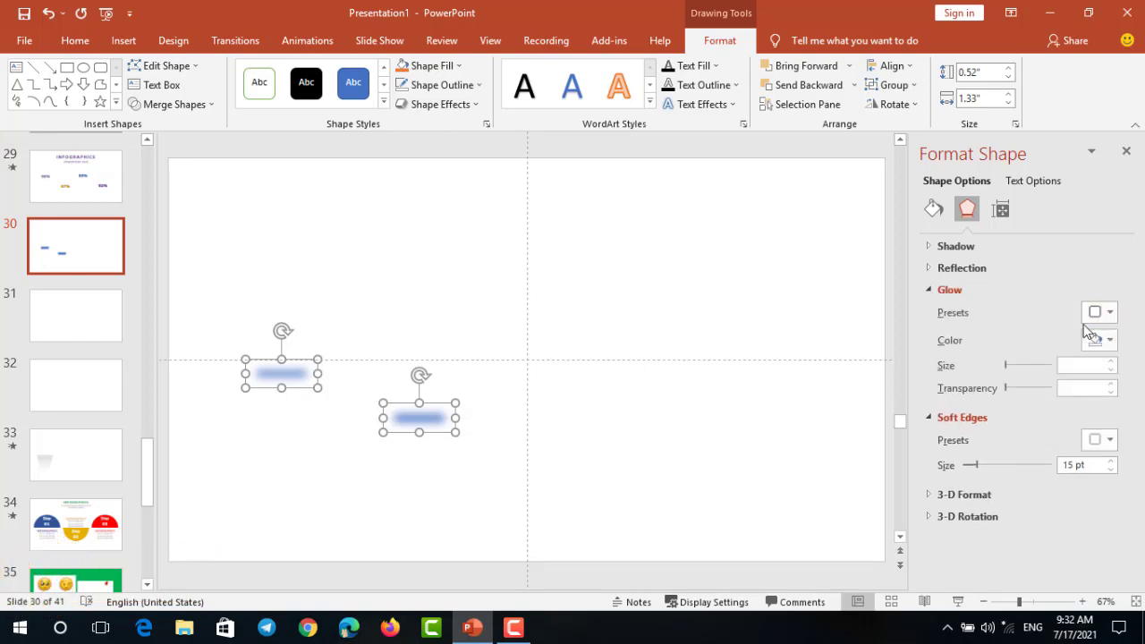
left_click(929, 290)
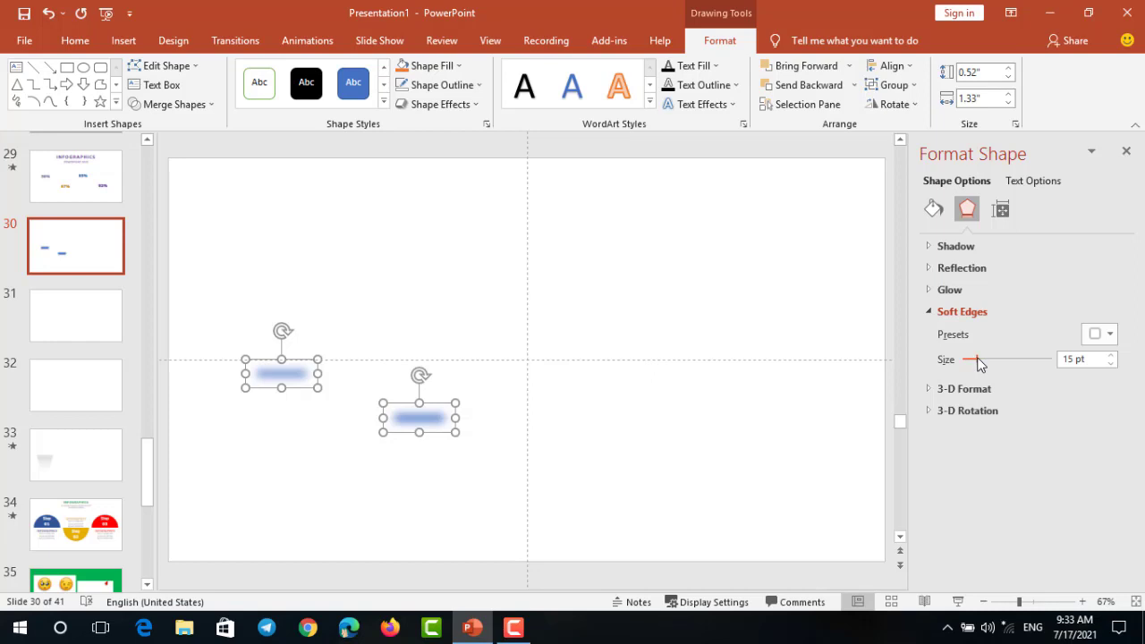
Step: Fill both bars black and raise their Soft Edges size to 24 pt
left_click(428, 65)
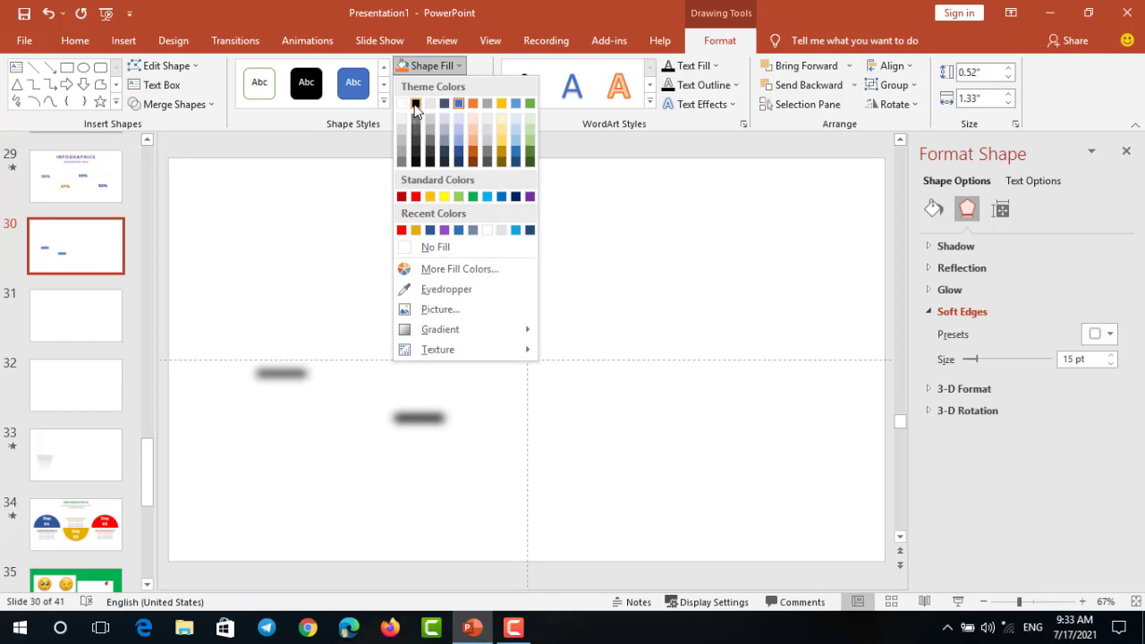
left_click(416, 104)
left_click_drag(977, 359, 985, 359)
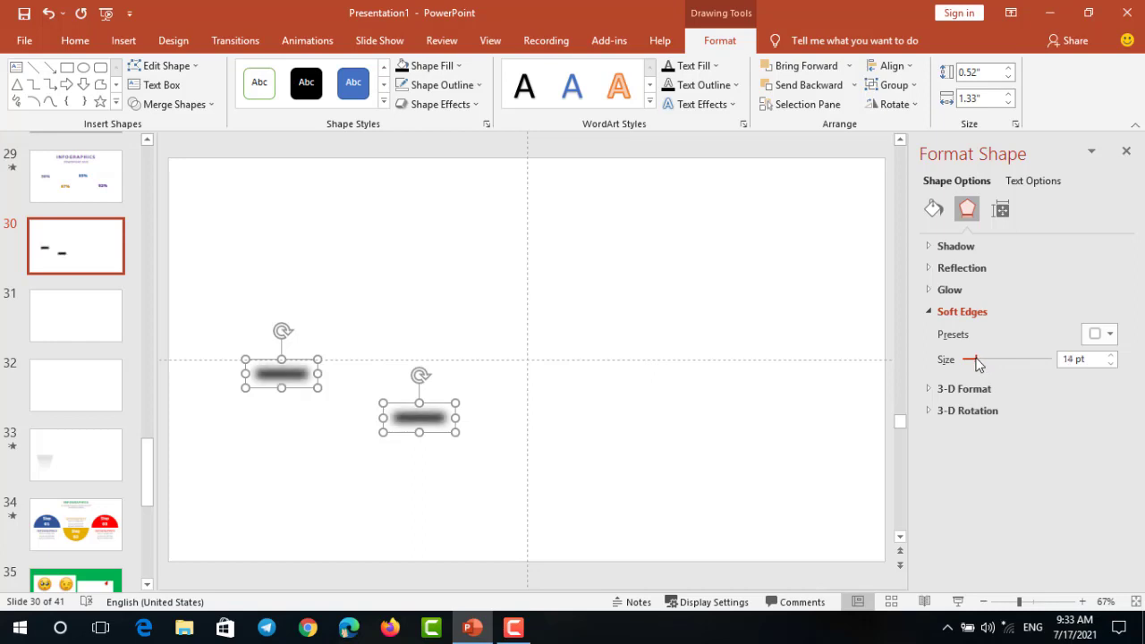
left_click(930, 312)
Step: Check the 3-D Format and 3-D Rotation settings, then close the Format Shape pane
left_click(930, 334)
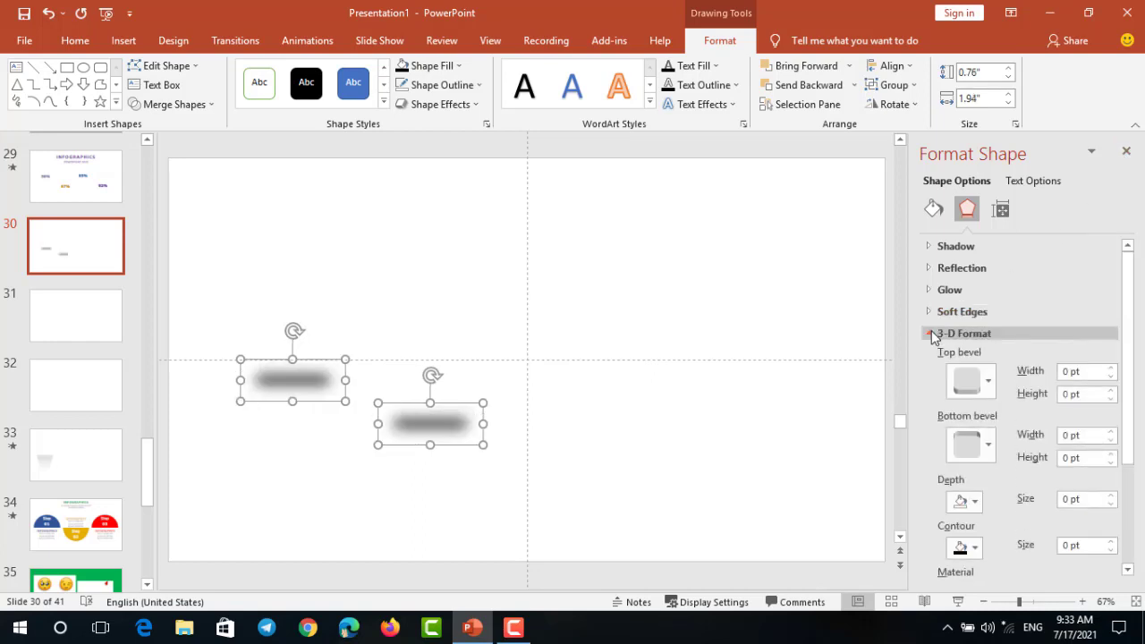
left_click(930, 334)
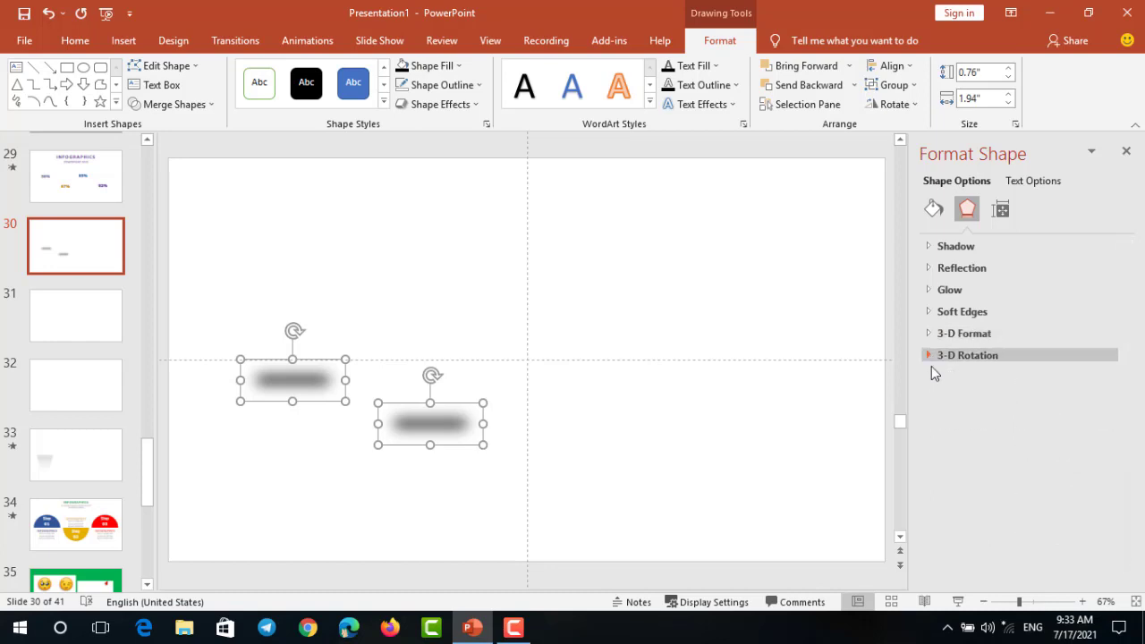
left_click(928, 355)
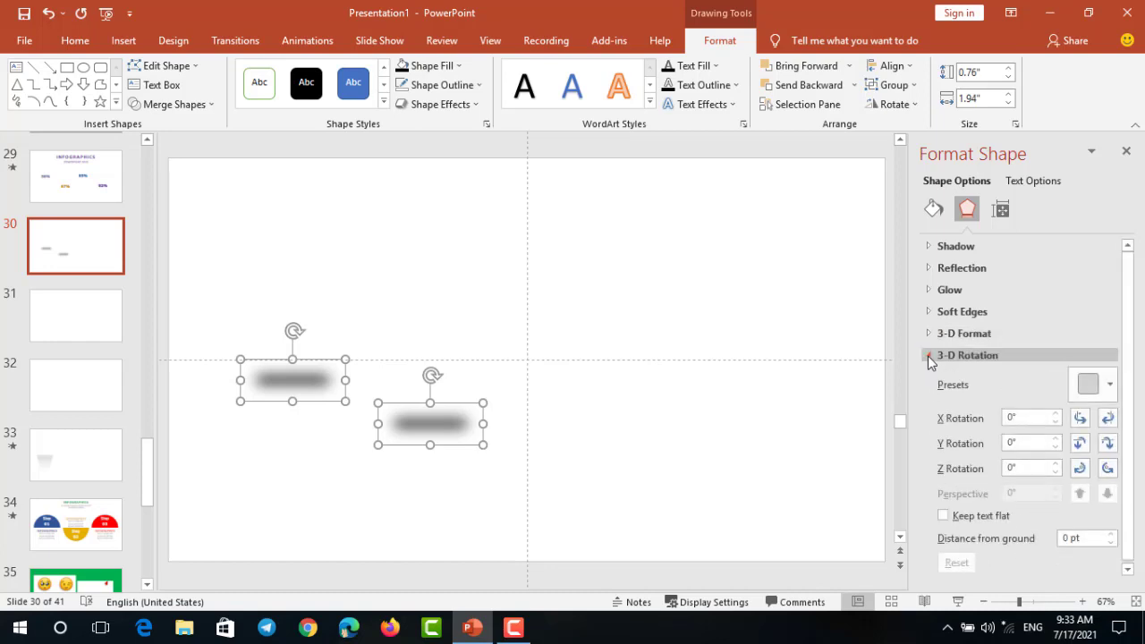
left_click(928, 355)
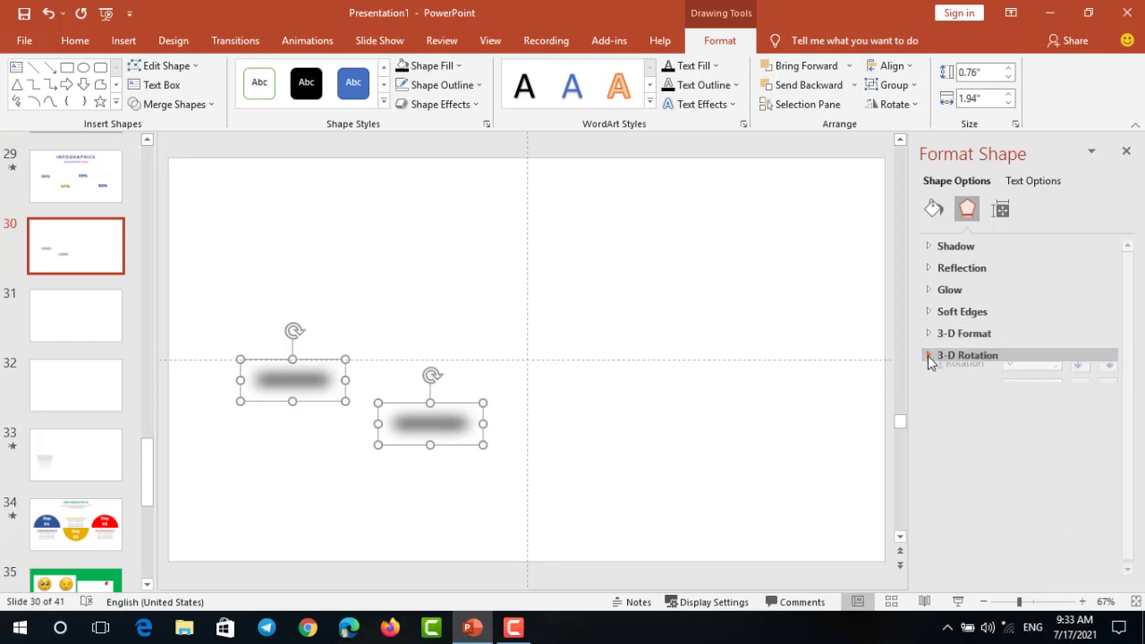
left_click(1127, 152)
Step: Nudge the lower blurred bar slightly upward
left_click(749, 319)
left_click(570, 430)
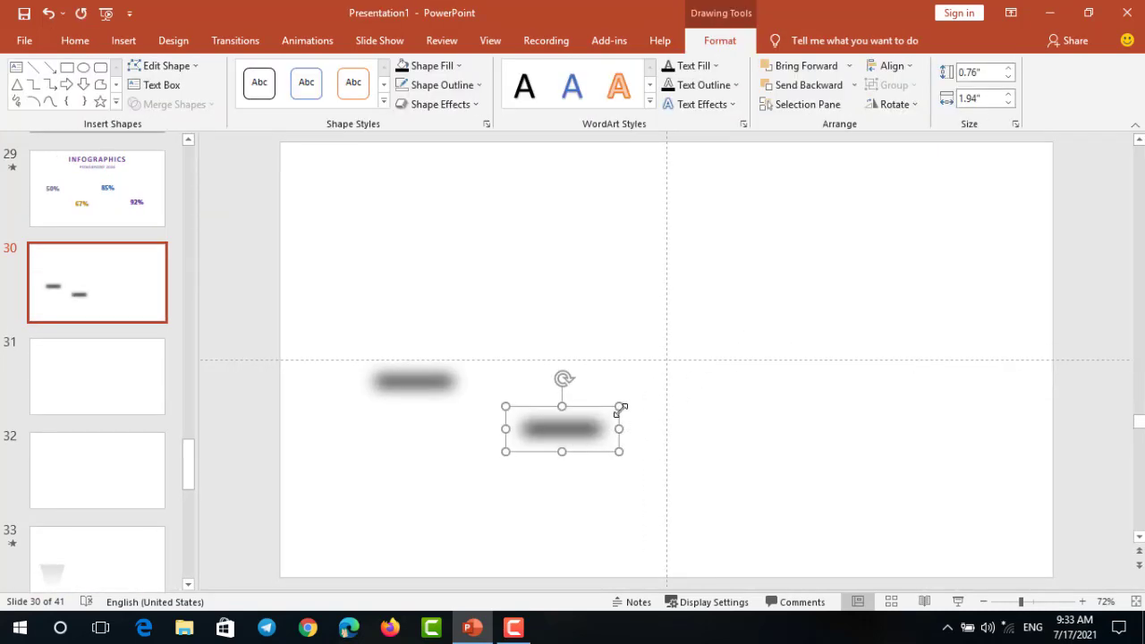
left_click(430, 383)
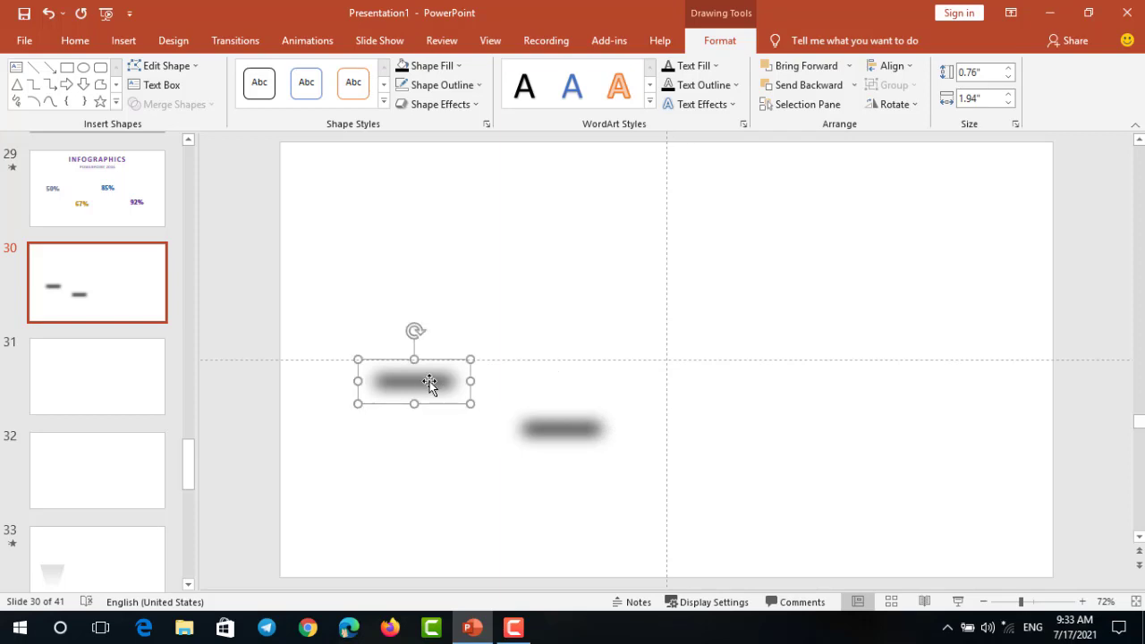
left_click(430, 382)
left_click_drag(570, 436, 571, 434)
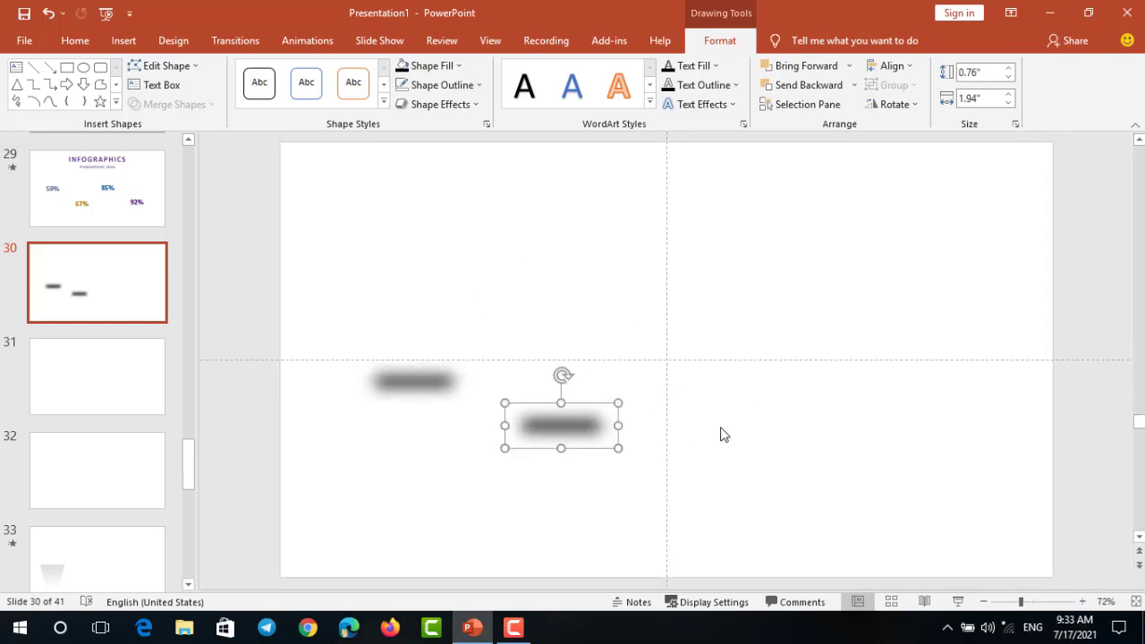
left_click(720, 431)
Step: Draw a rectangle just below the lower shadow bar and shift it slightly left
left_click(761, 68)
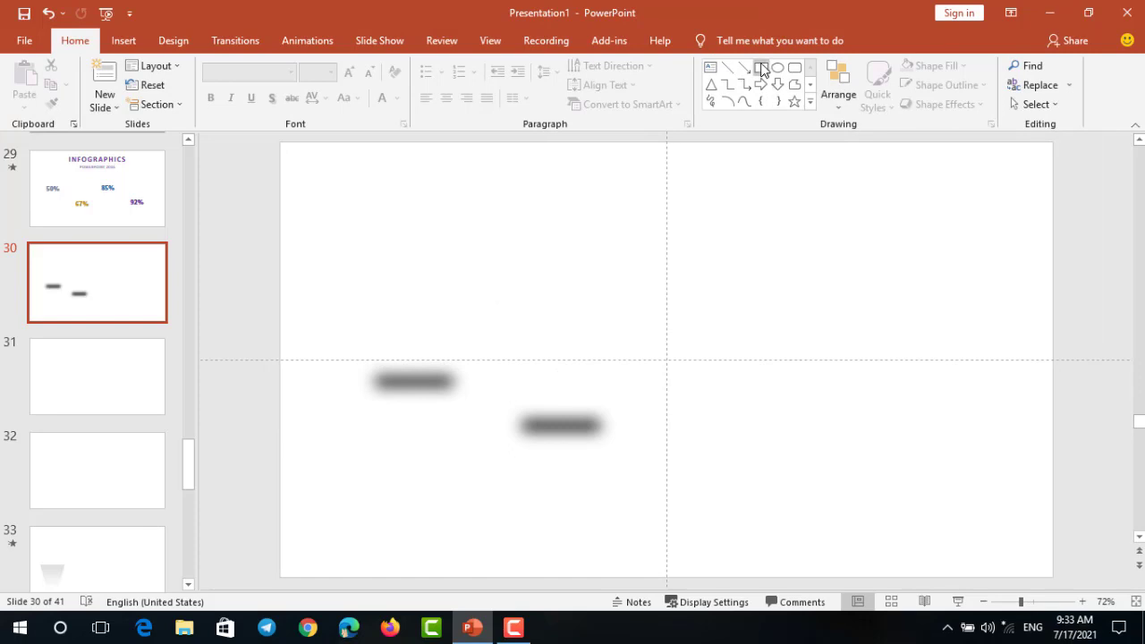
left_click_drag(493, 424, 715, 506)
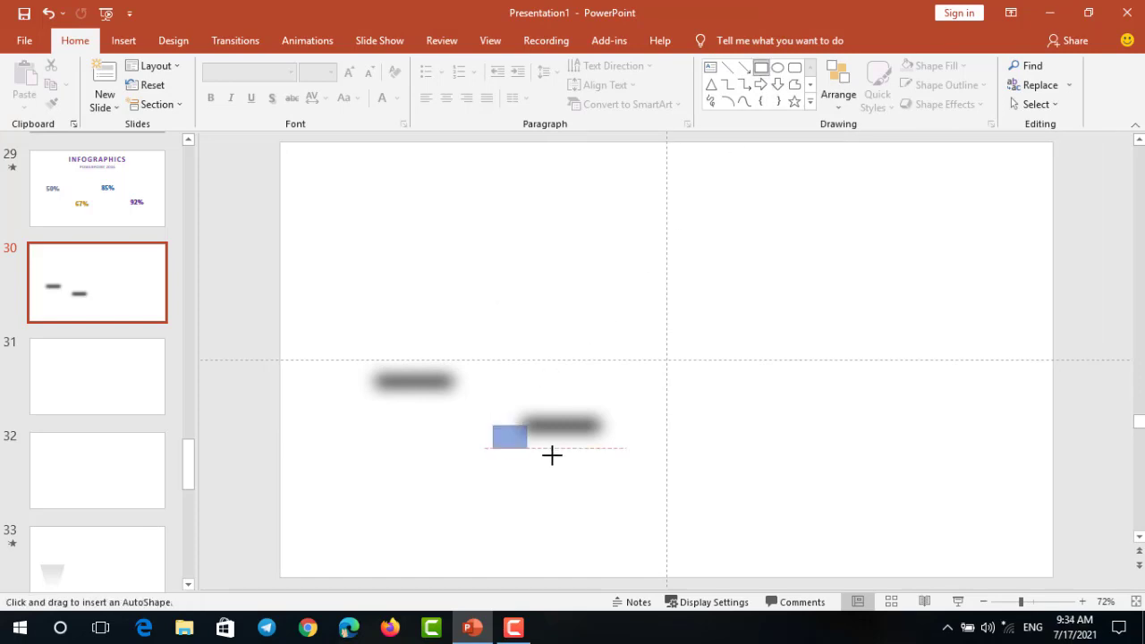
mouse_move(663, 479)
left_mouse_down()
mouse_move(644, 479)
mouse_move(671, 479)
mouse_move(666, 467)
mouse_move(603, 456)
left_mouse_up()
left_click(709, 466)
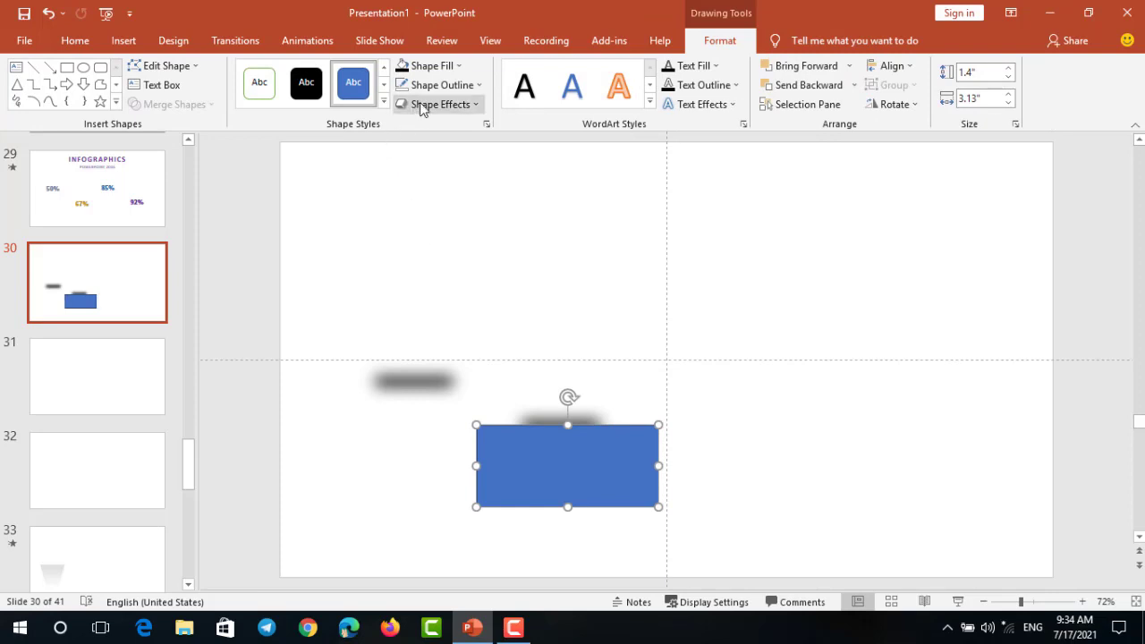
Step: Set the rectangle to No Fill and No Outline and reposition it beneath the lower shadow
left_click(463, 69)
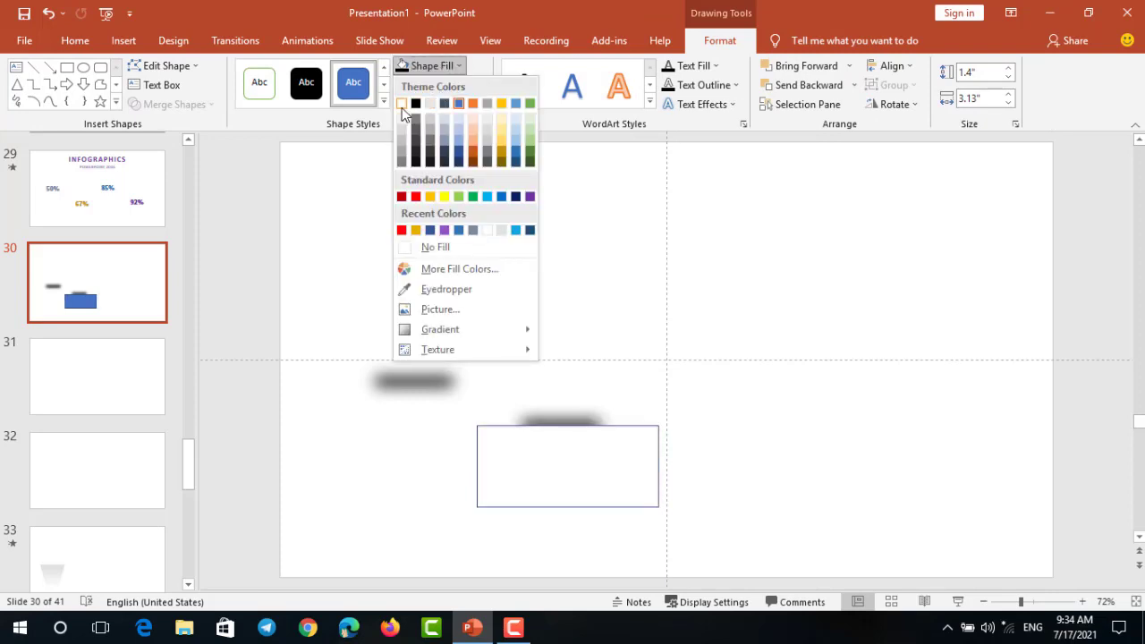
left_click(420, 243)
left_click(475, 86)
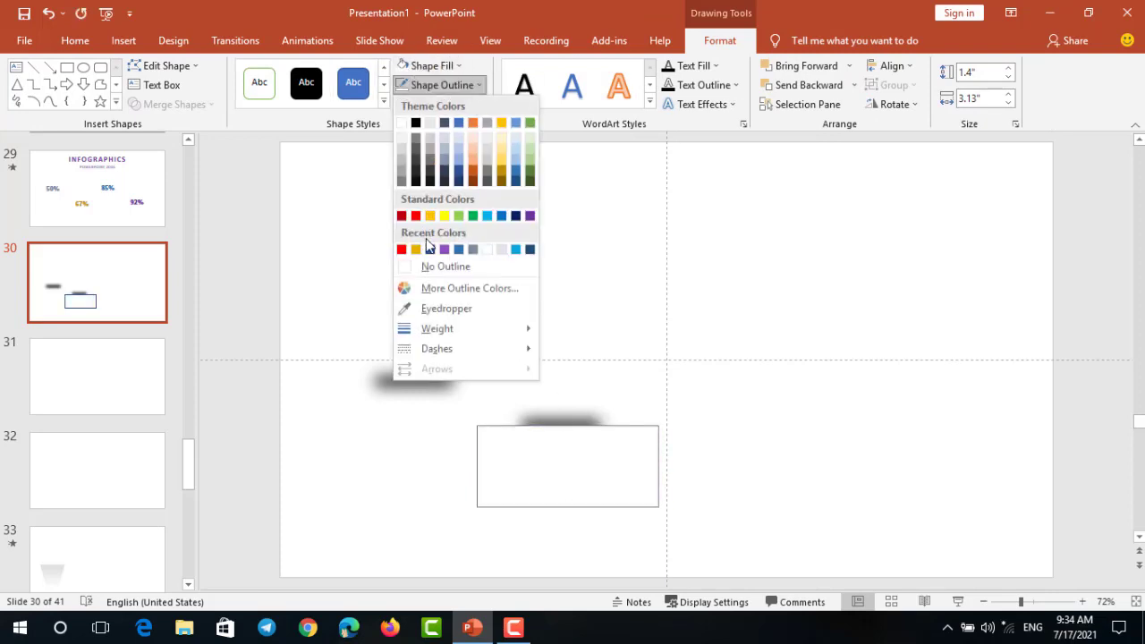
left_click(437, 268)
left_click(519, 266)
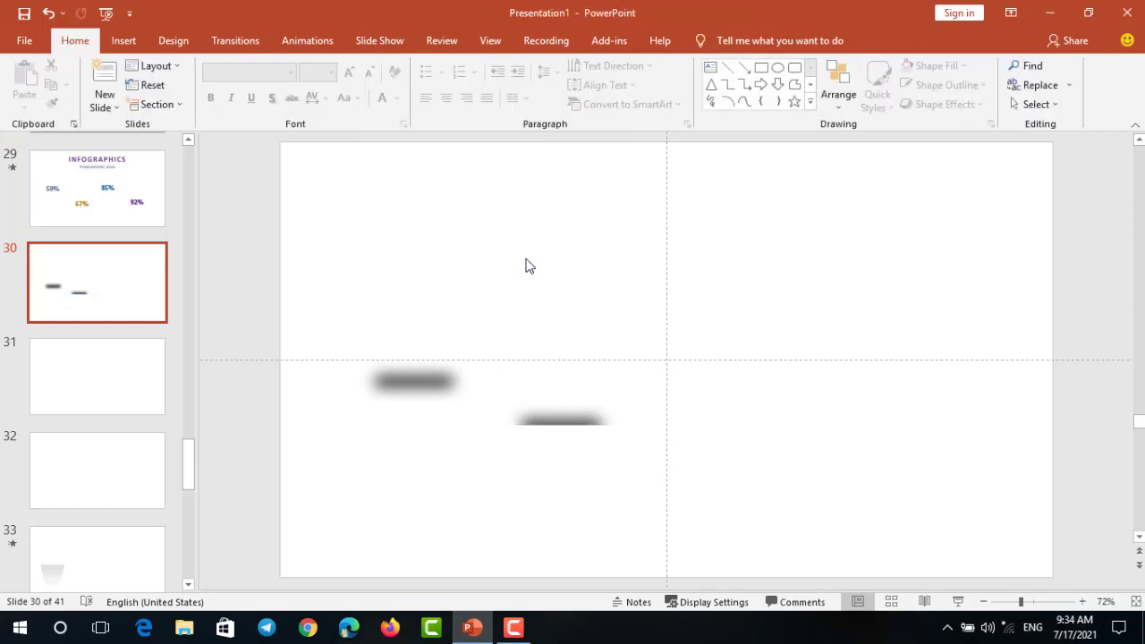
left_click_drag(587, 453, 591, 447)
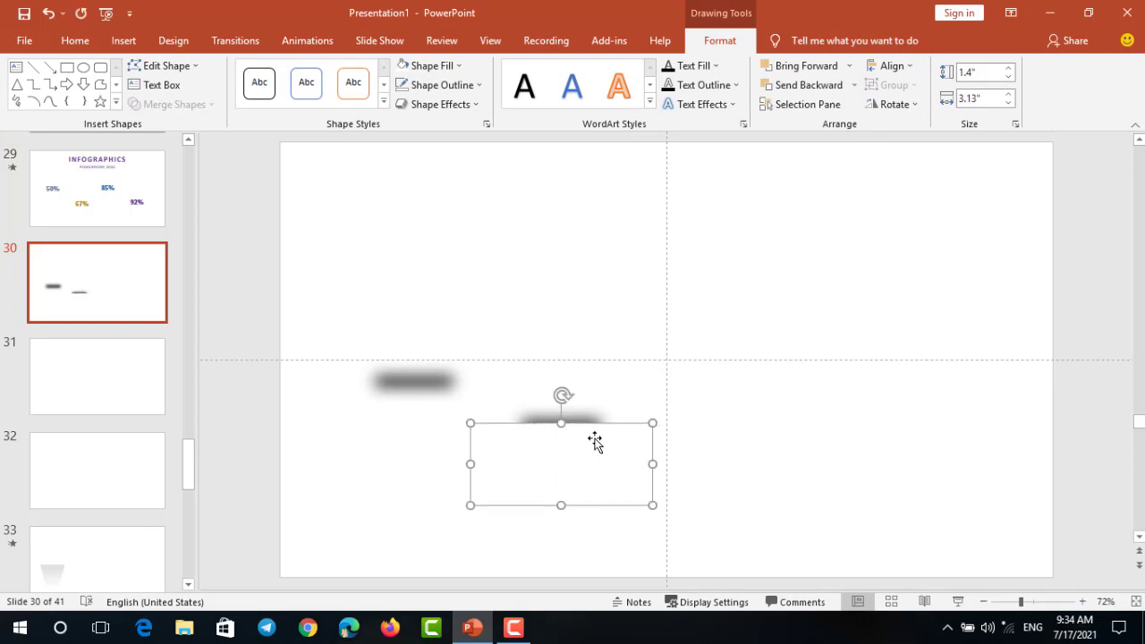
left_click(837, 416)
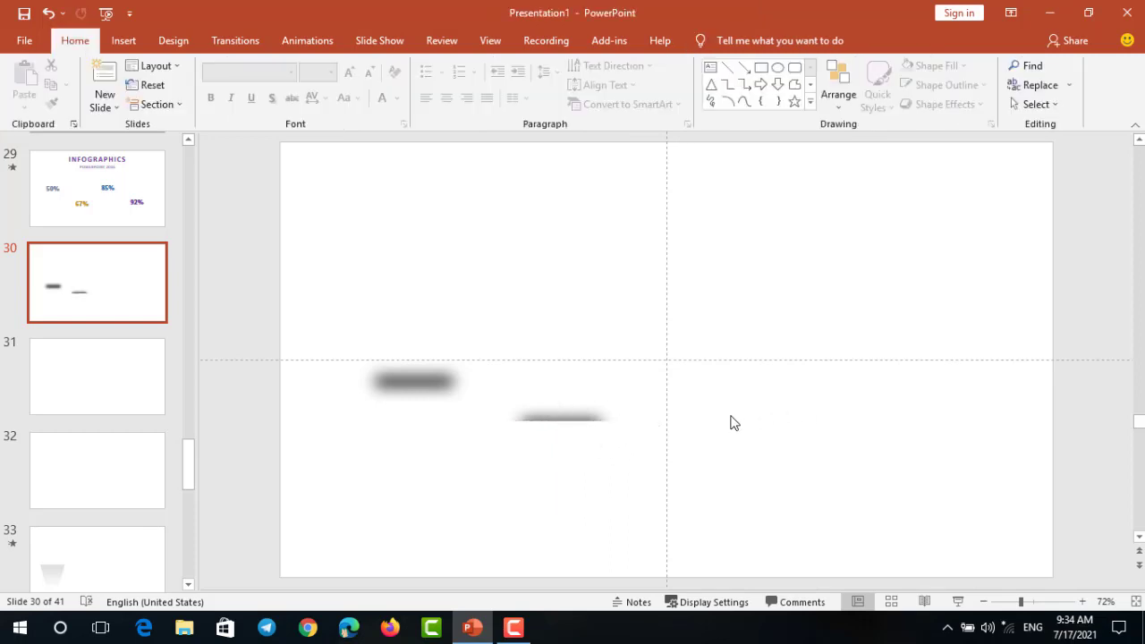
Step: Referring to the finished slide, move the lower shadow bar onto the rectangle's top edge
left_click(77, 183)
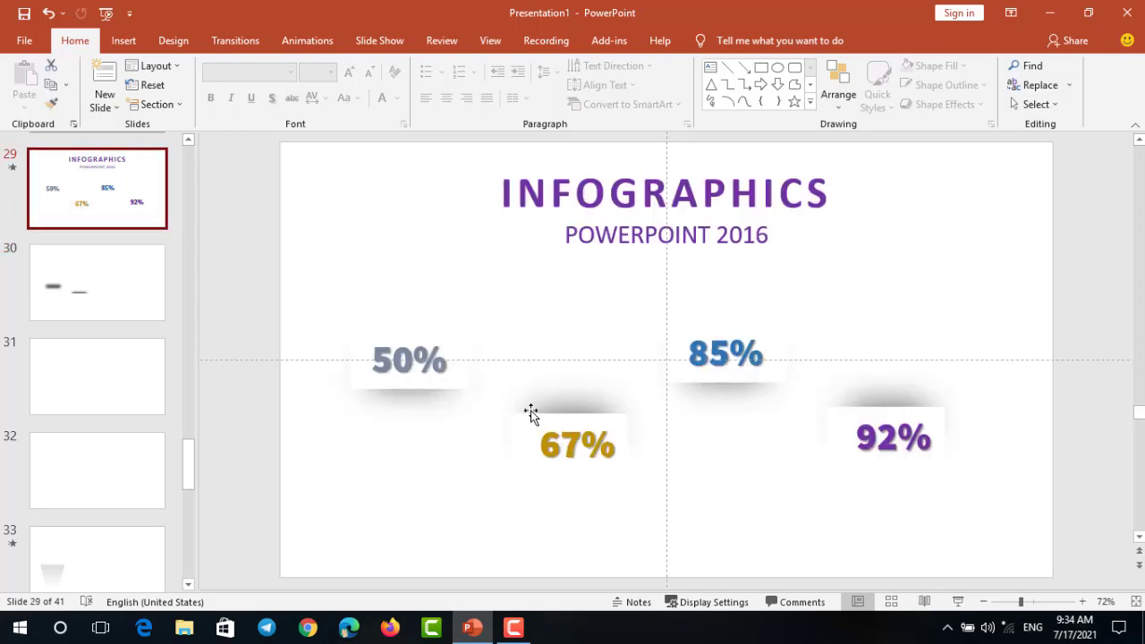
left_click(81, 261)
left_click(558, 445)
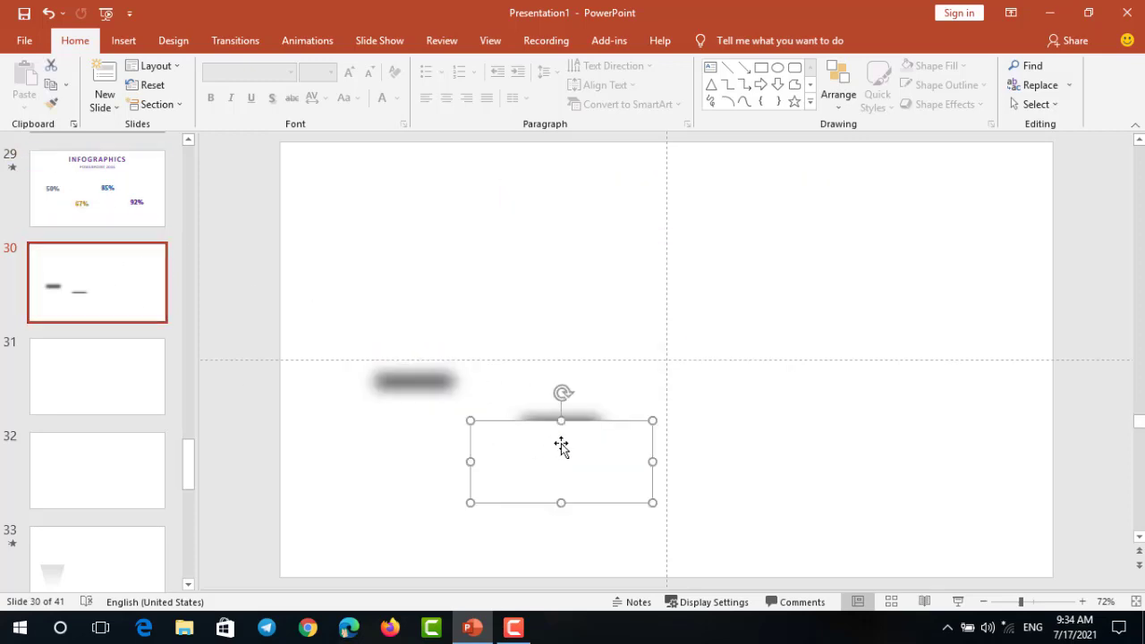
left_click(603, 410)
scroll(585, 410, "up", 3)
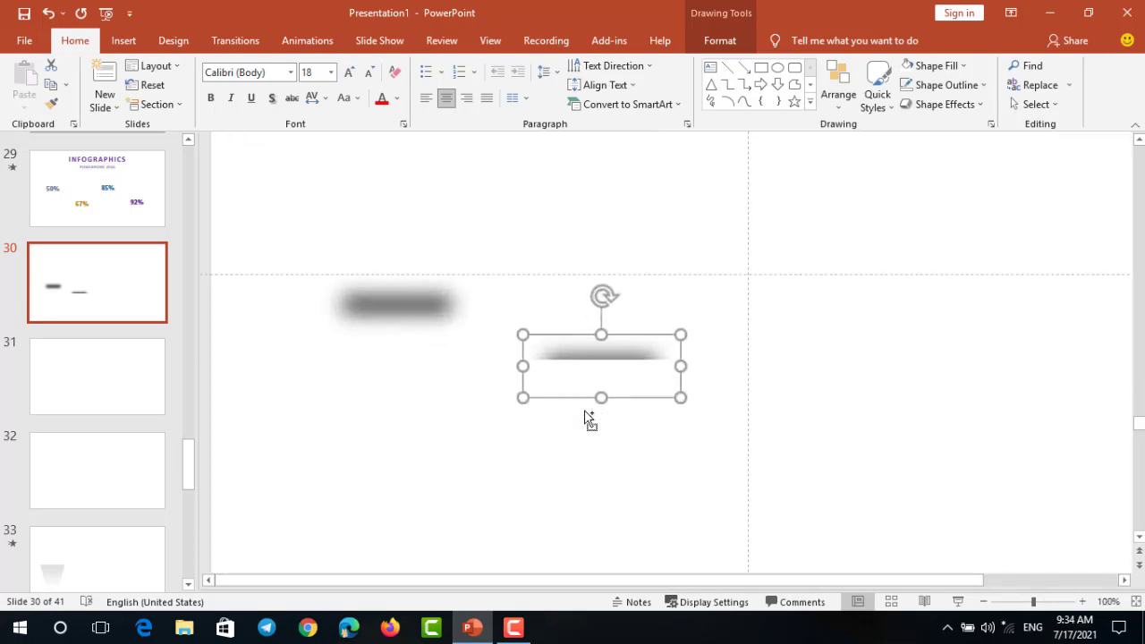
left_click_drag(603, 340, 608, 343)
left_click(741, 356)
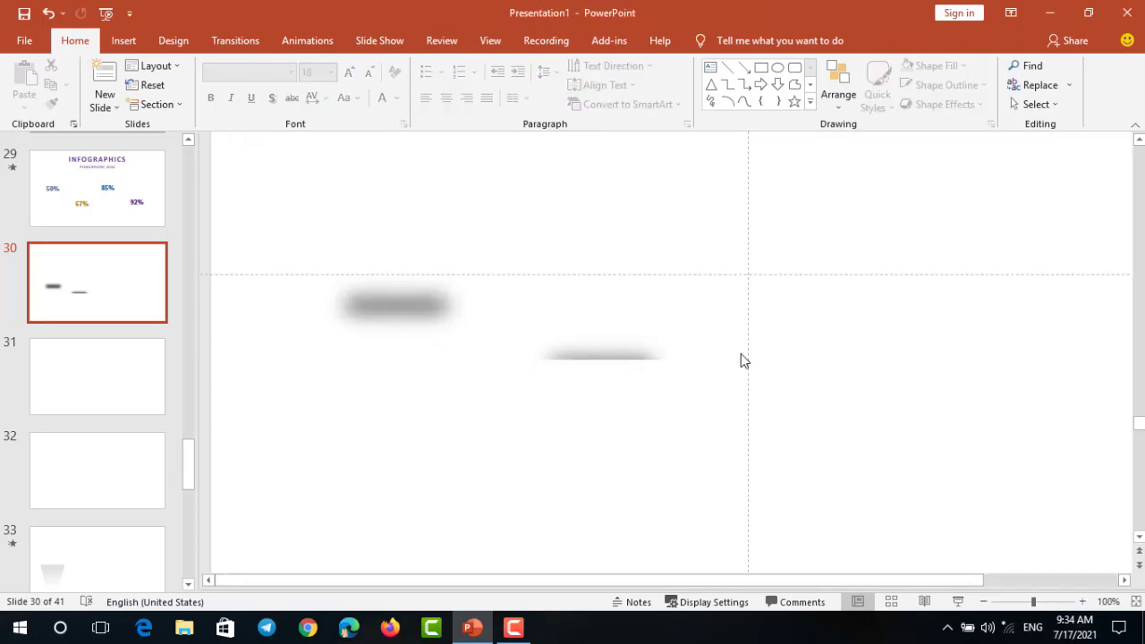
Step: Adjust the rectangle's left edge, undoing its last move
left_click(644, 386)
scroll(644, 385, "down", 3)
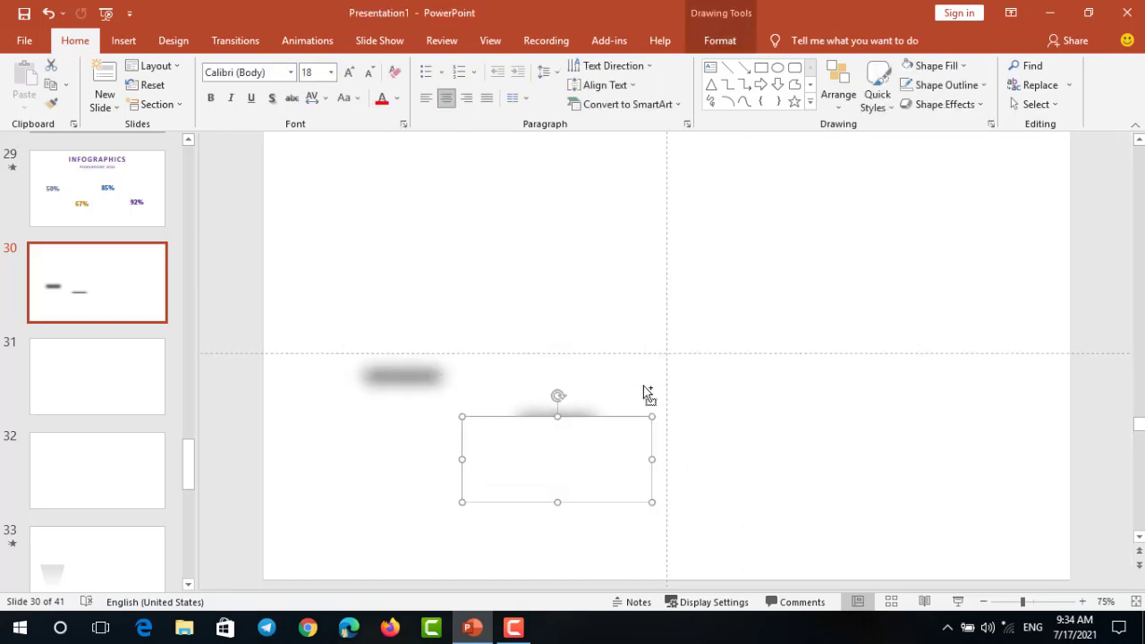
left_click_drag(464, 460, 480, 460)
left_click_drag(575, 459, 412, 336)
key("ctrl+z")
key("ctrl+z")
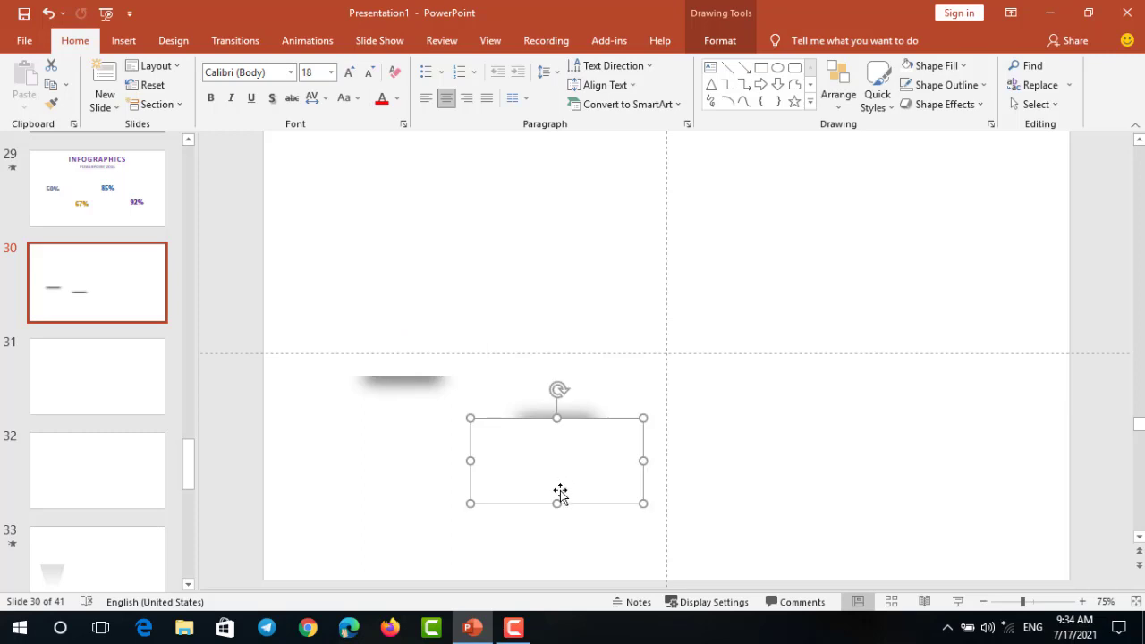
Step: Fill the lower covering rectangle yellow
left_click(732, 36)
left_click(430, 65)
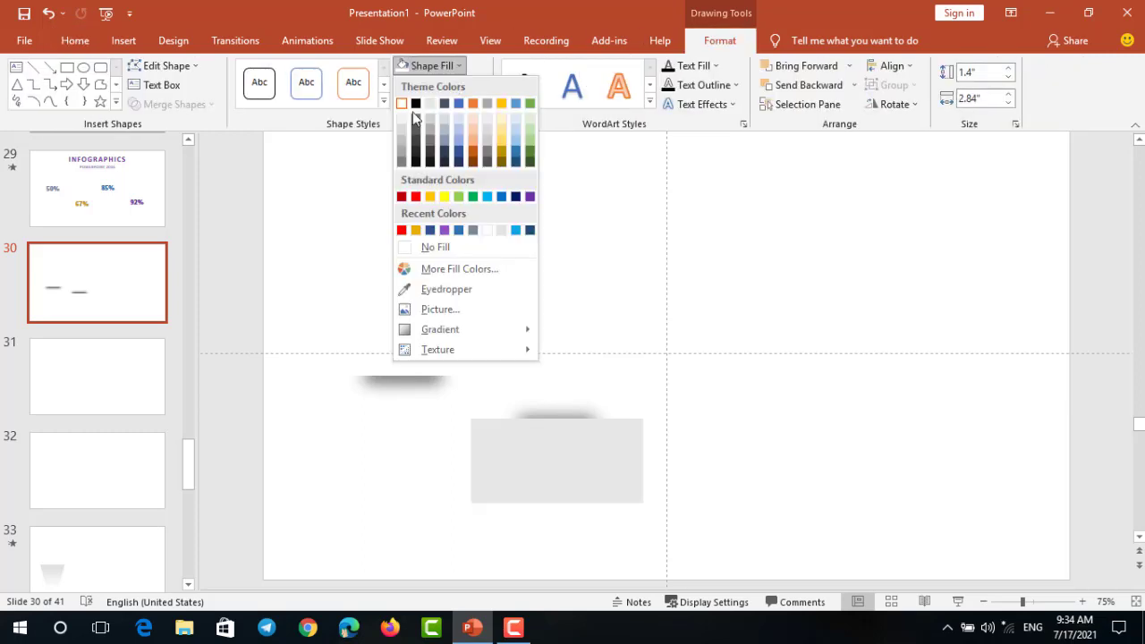
left_click(415, 103)
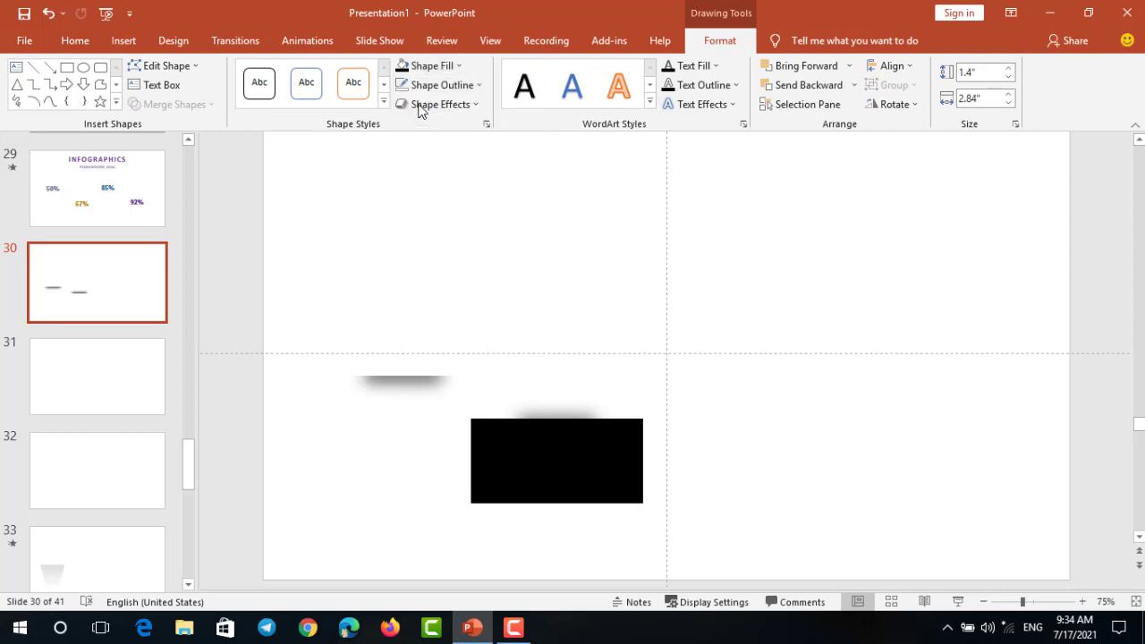
left_click(458, 65)
left_click(448, 195)
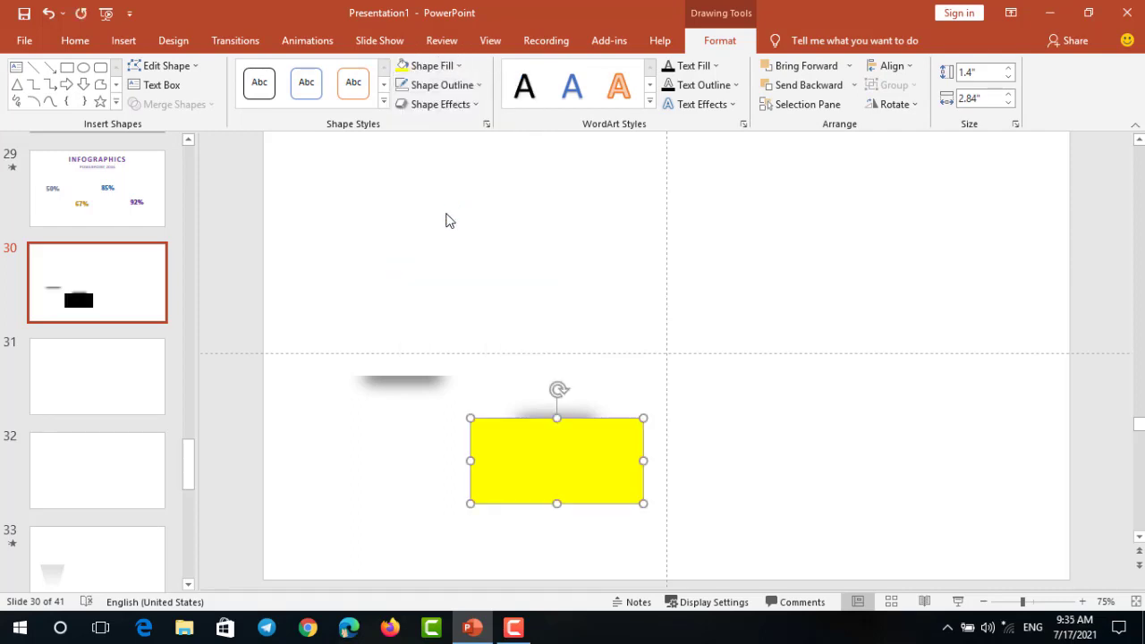
Step: Fill the upper rectangle yellow and nudge it slightly down
left_click(422, 356)
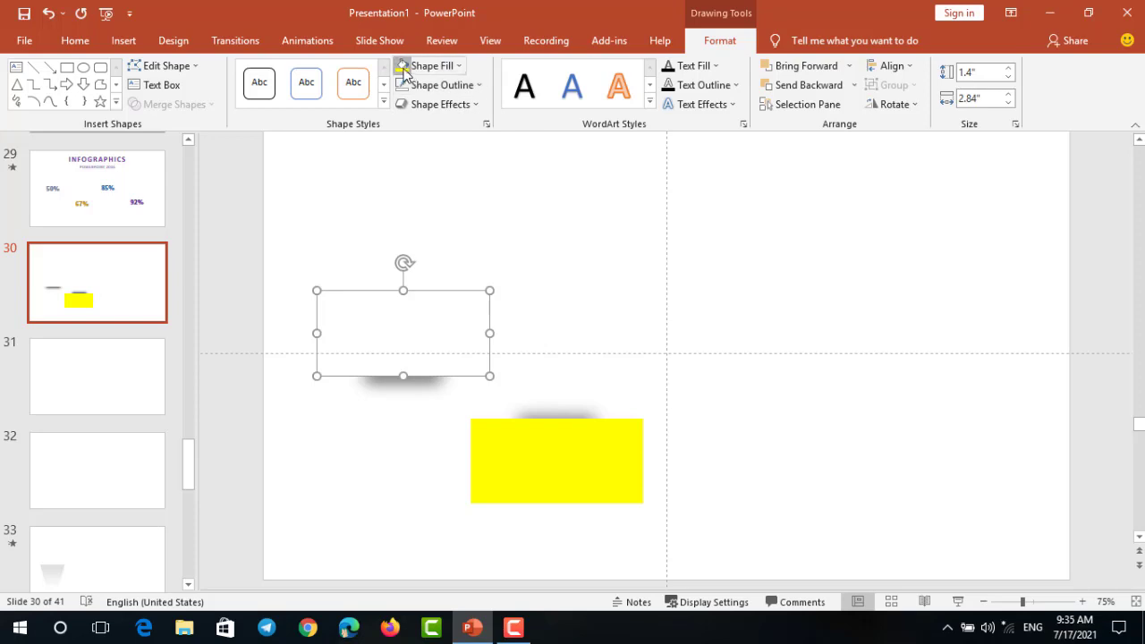
left_click(404, 71)
left_click(399, 214)
left_click(404, 320)
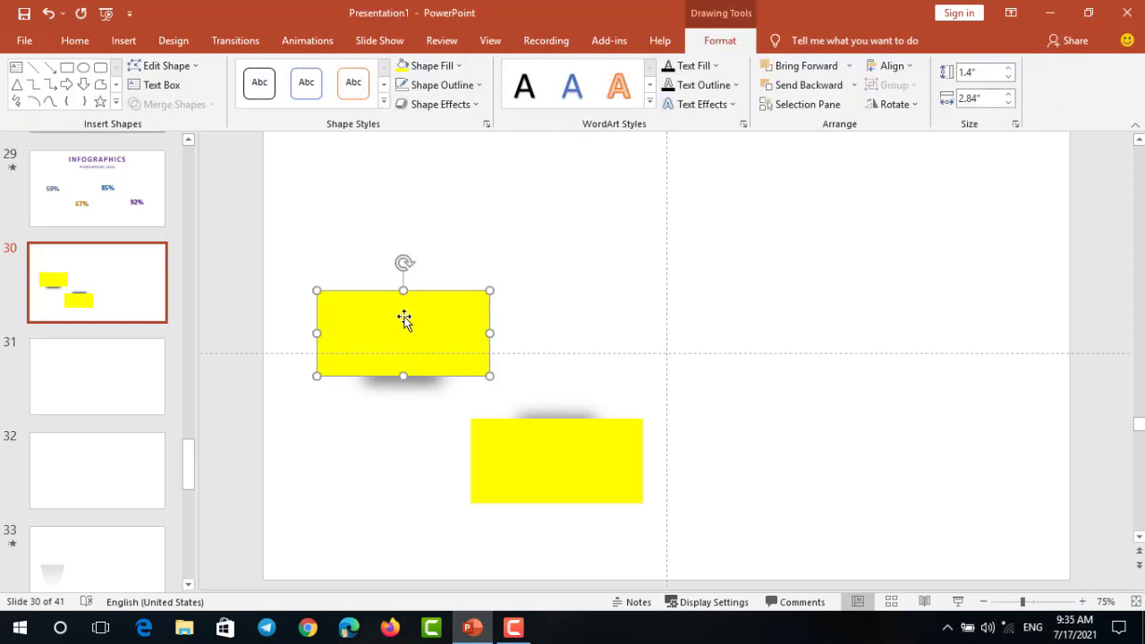
key("ctrl+Down")
key("ctrl+Down")
key("ctrl+Down")
key("ctrl+Down")
left_click(529, 268)
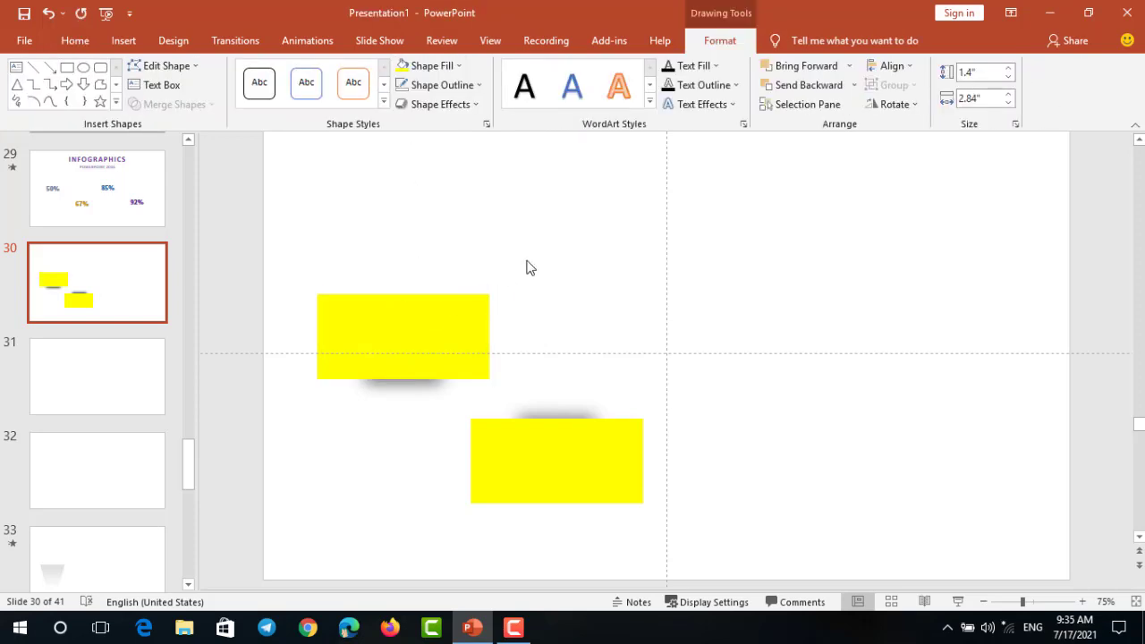
Step: Stretch the top rectangle upward and the lower one downward to 1.96" by 2.84"
left_click(412, 304)
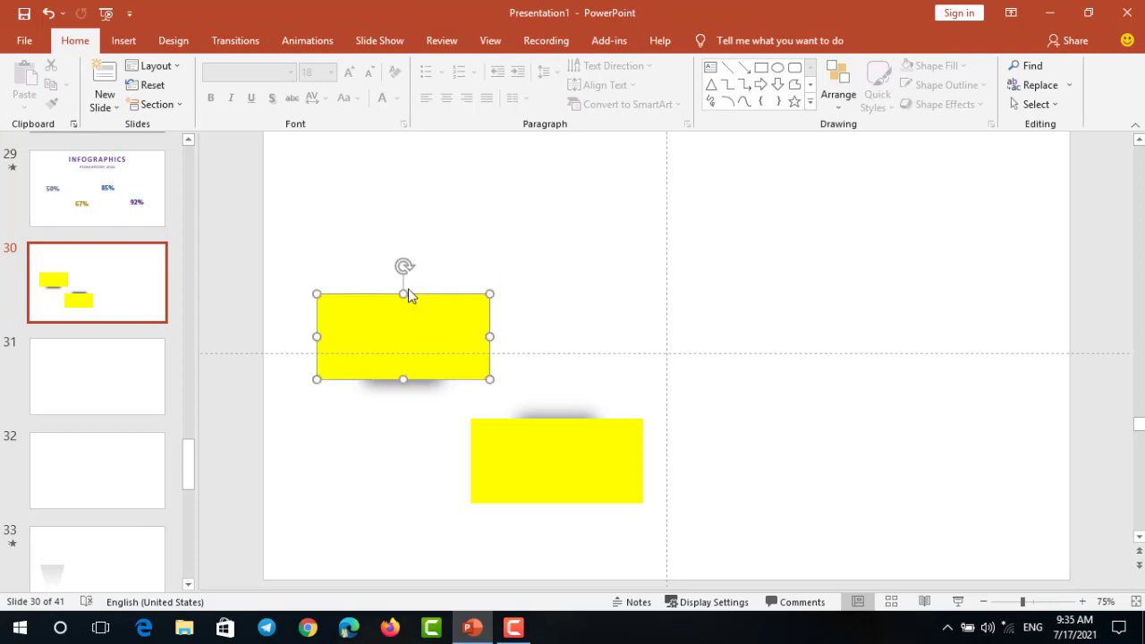
left_click_drag(411, 260, 411, 260)
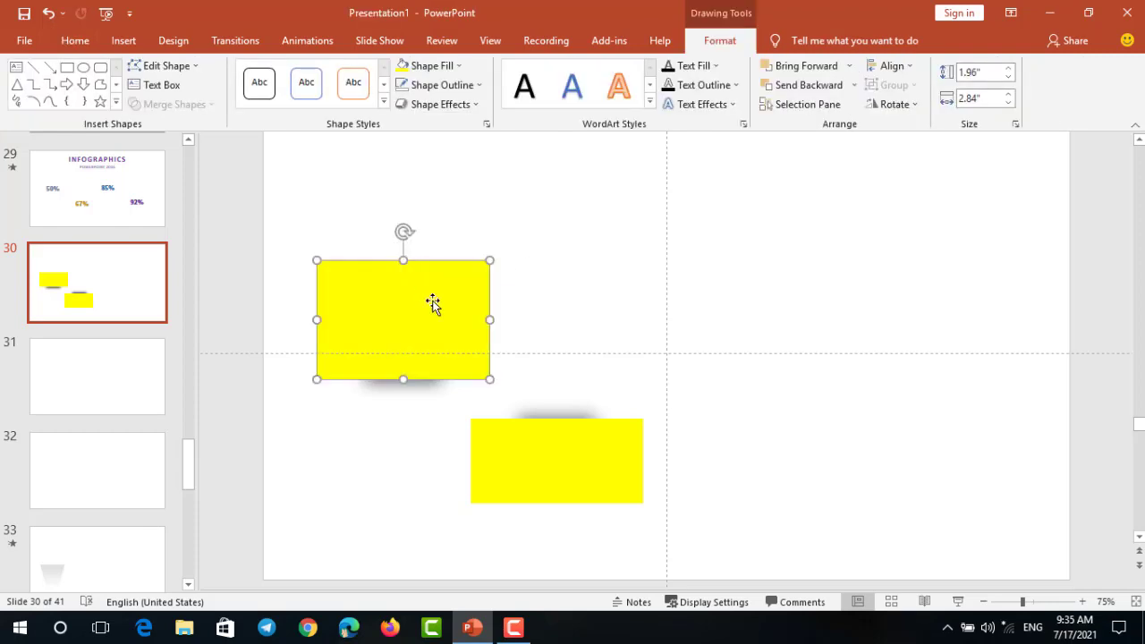
left_click(571, 458)
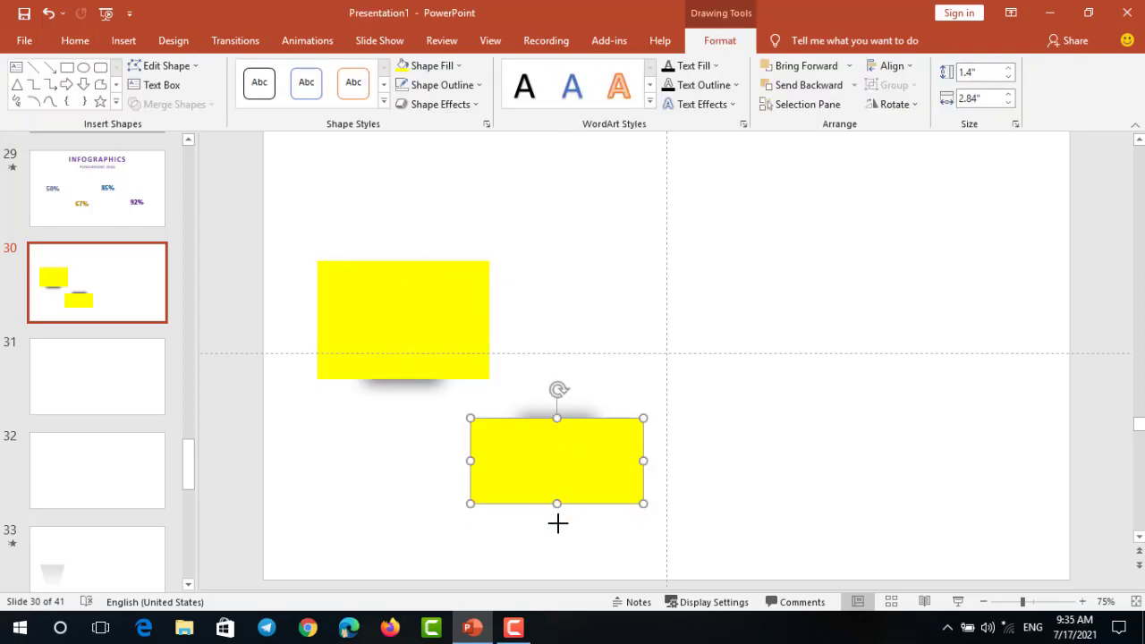
left_click_drag(557, 504, 557, 537)
left_click(685, 435)
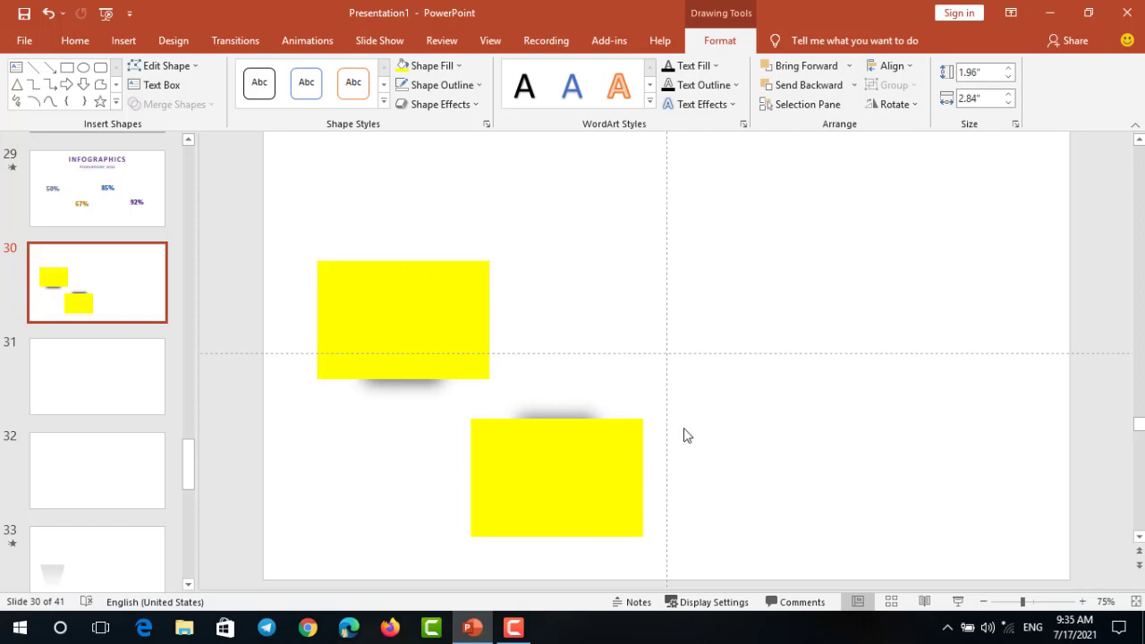
left_click(438, 342)
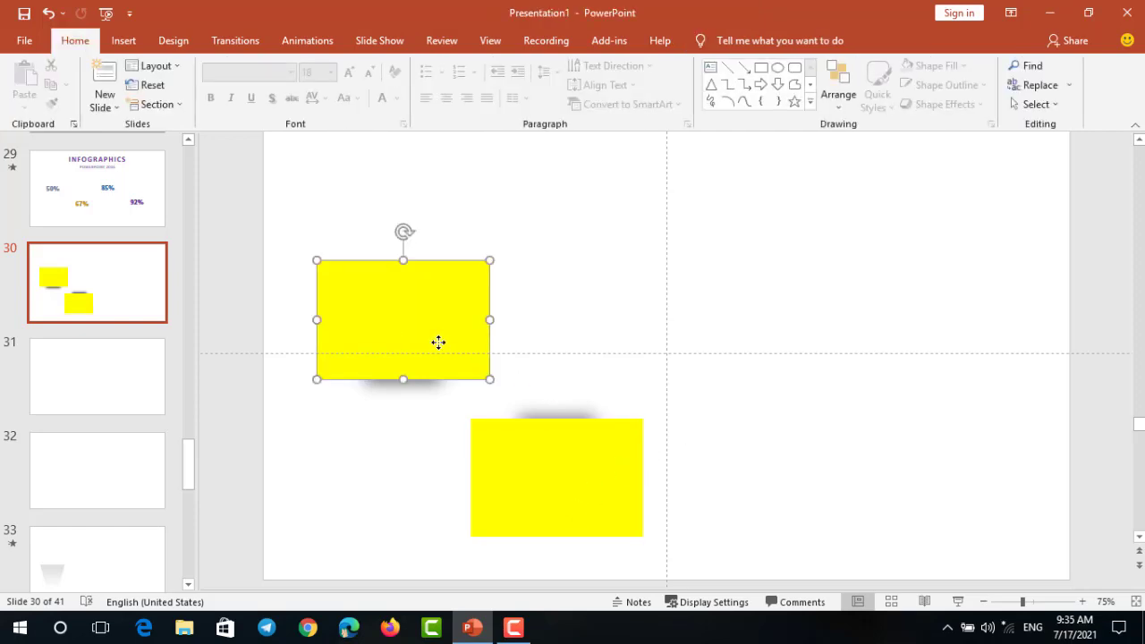
left_click(575, 260)
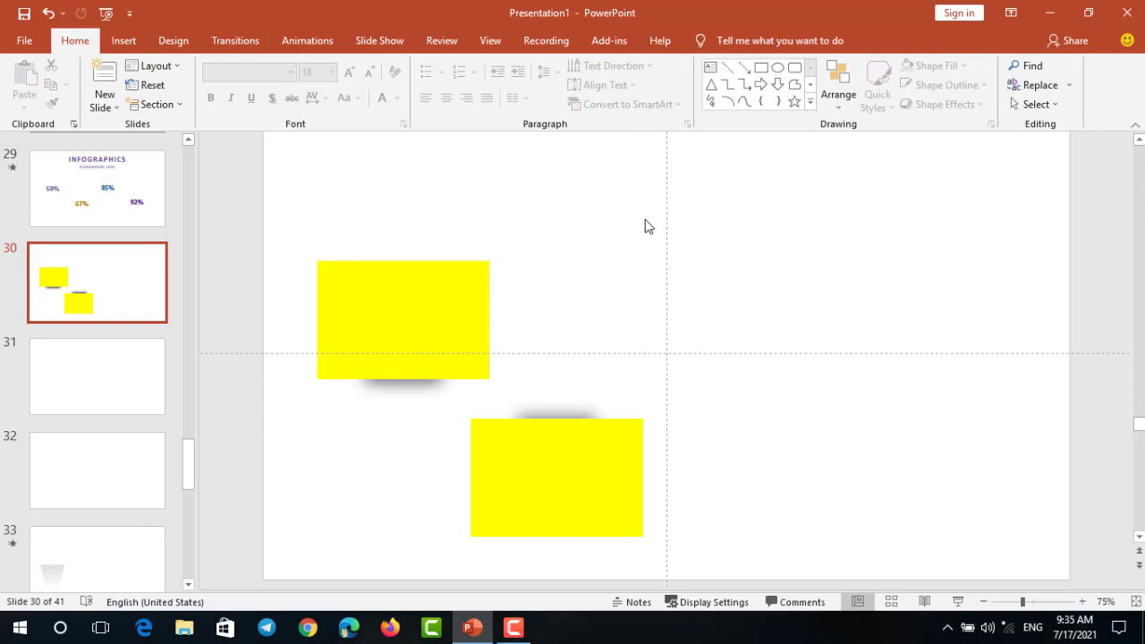
Step: Draw a 2.08" by 1.08" Down Arrow and place it inside the upper yellow rectangle
left_click(777, 84)
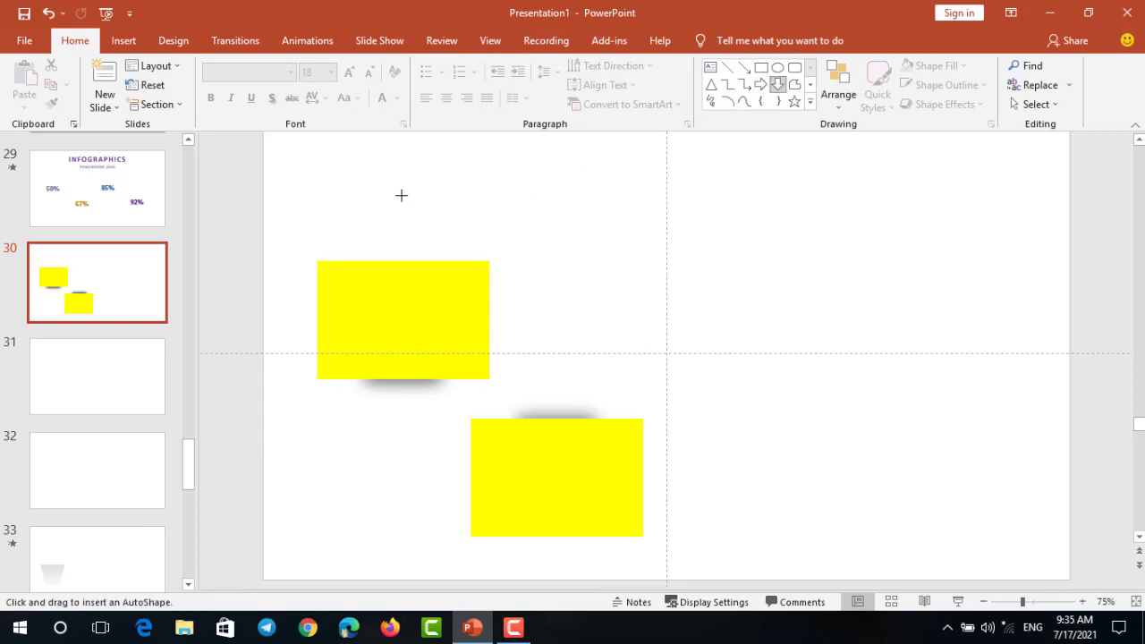
left_click_drag(389, 198, 448, 312)
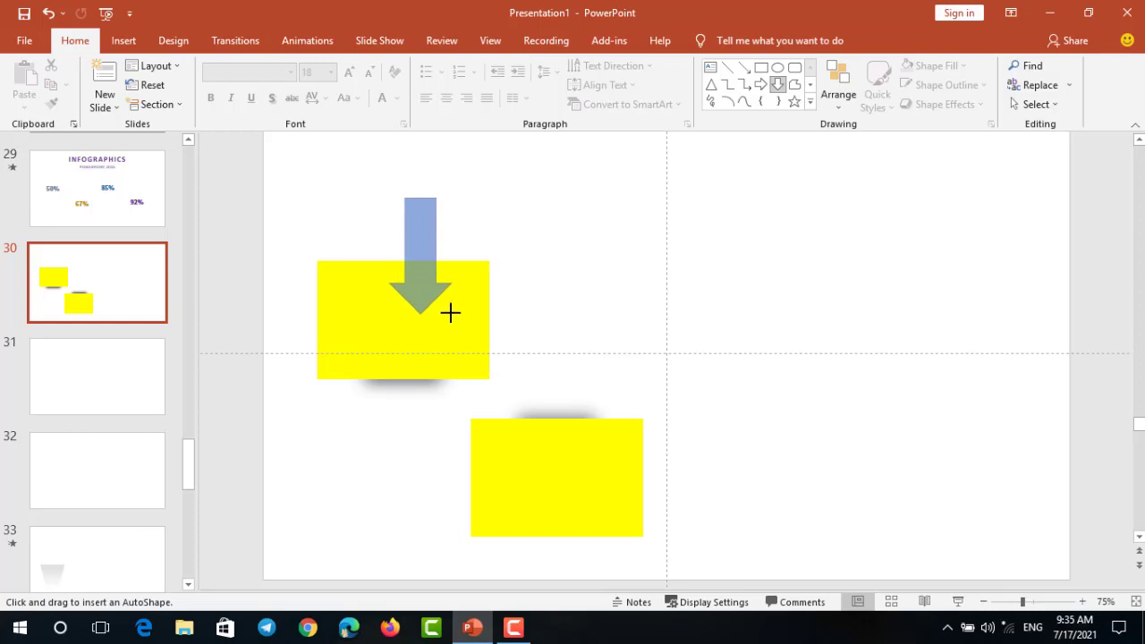
left_click_drag(450, 313, 454, 323)
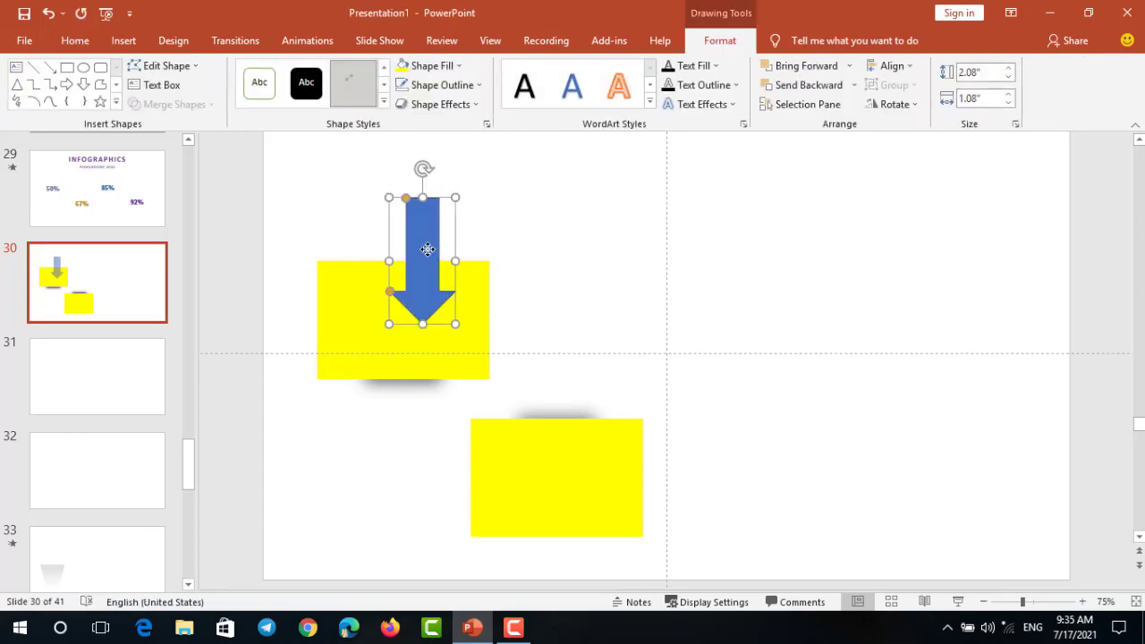
left_click_drag(432, 227, 410, 285)
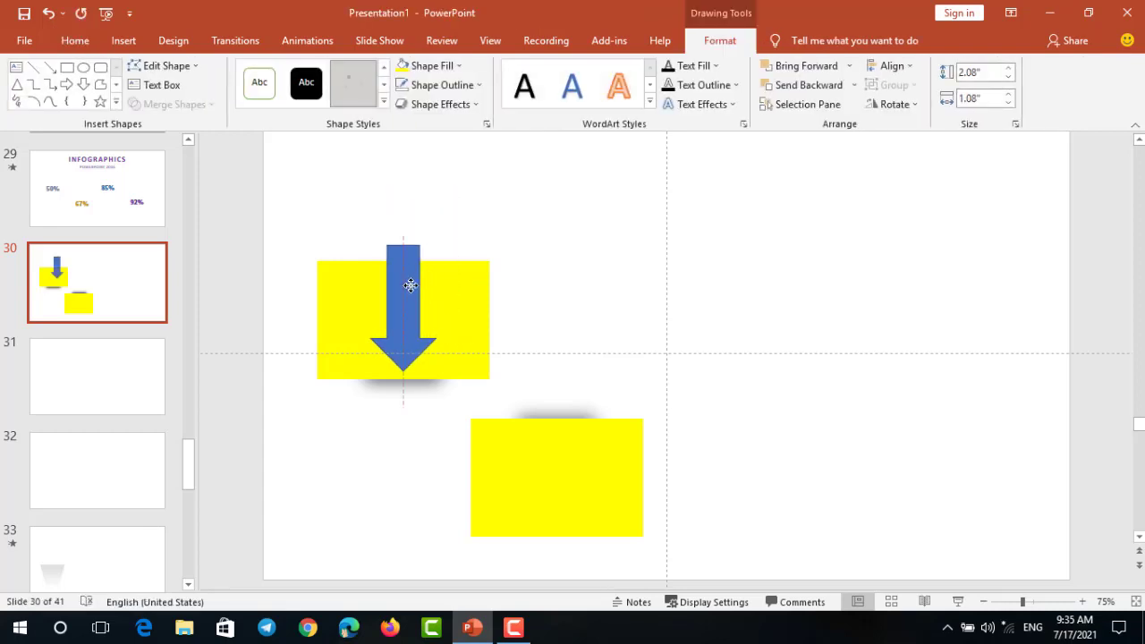
left_click_drag(410, 285, 411, 290)
left_click(532, 320)
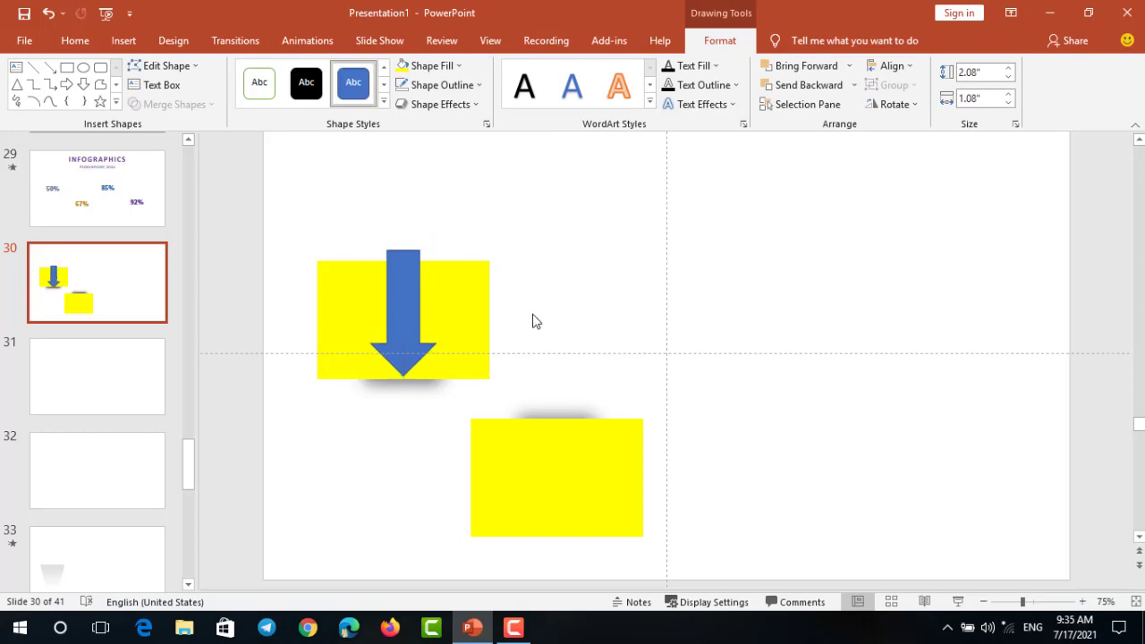
left_click(90, 202)
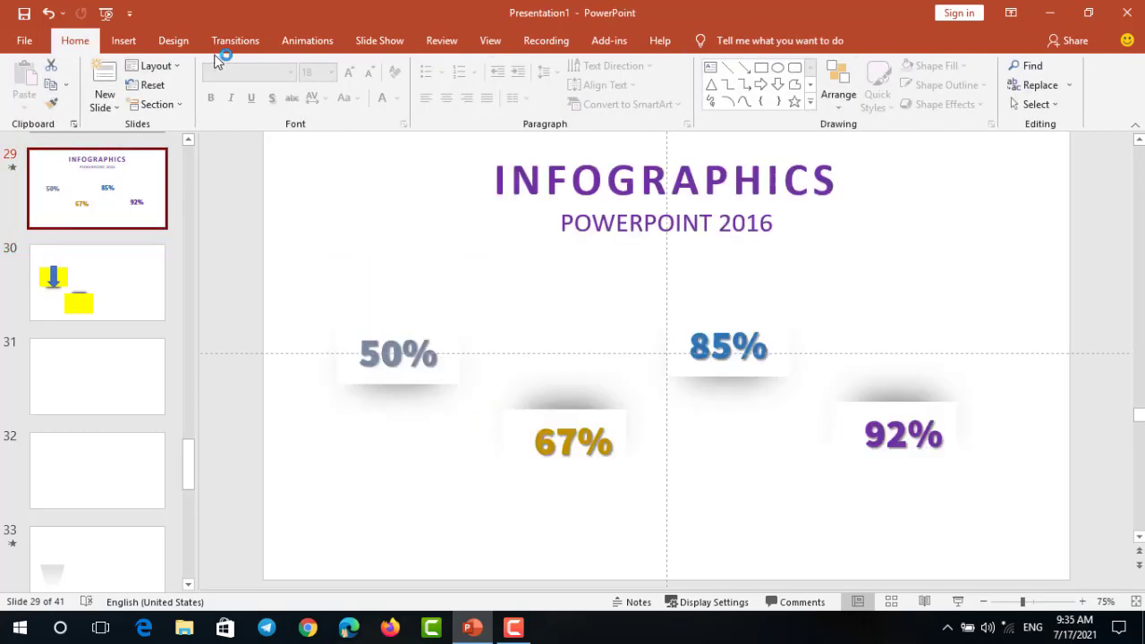
left_click(335, 40)
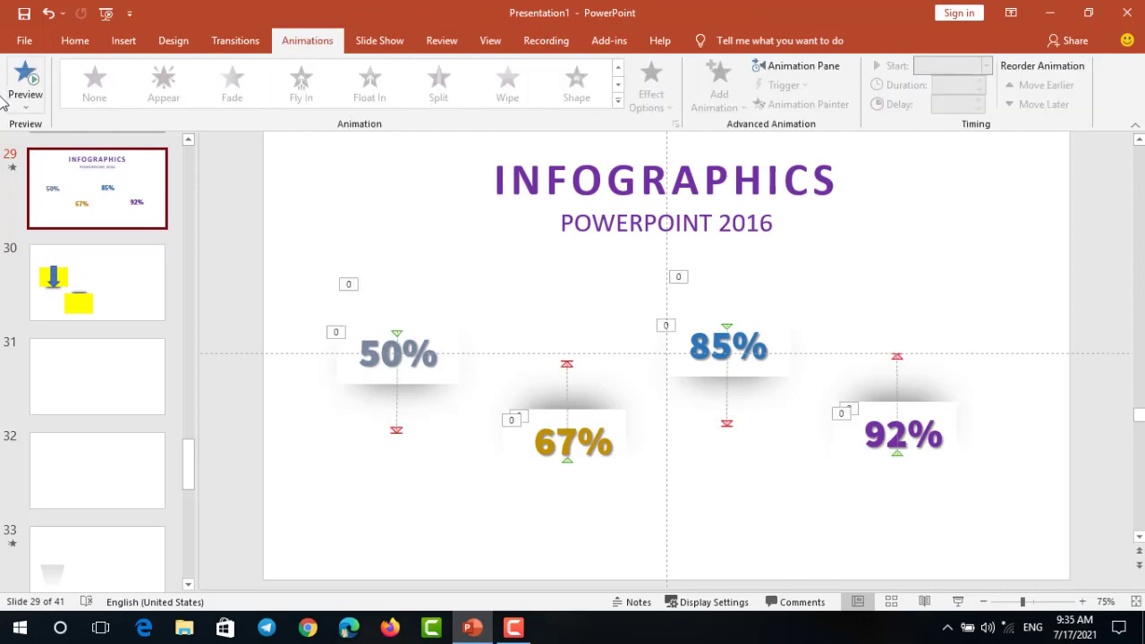
left_click(25, 79)
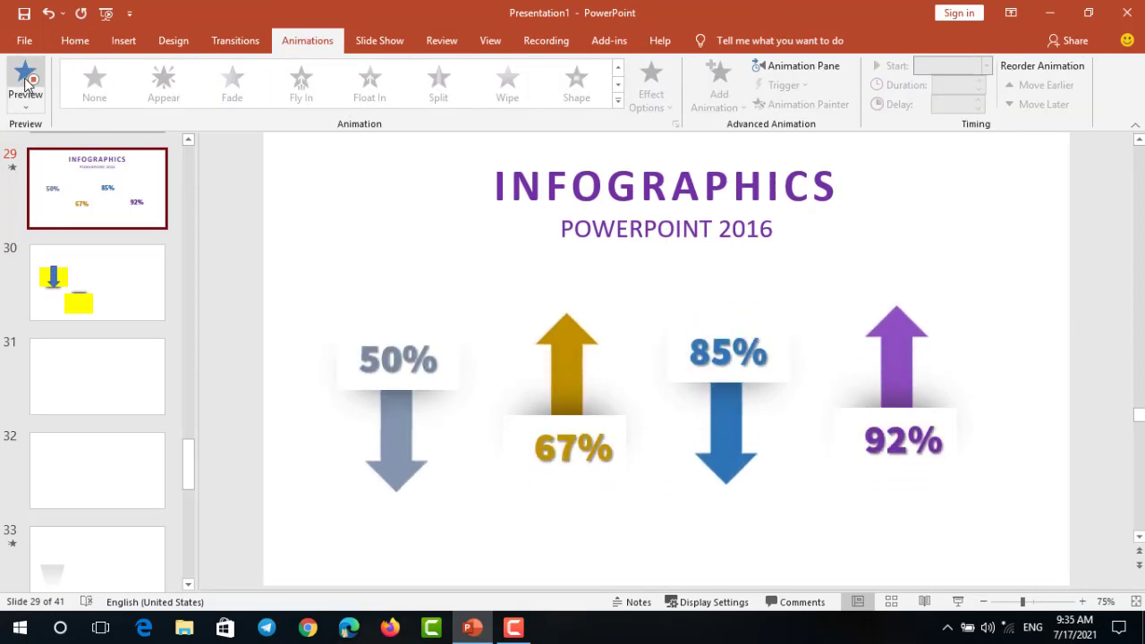
left_click(89, 277)
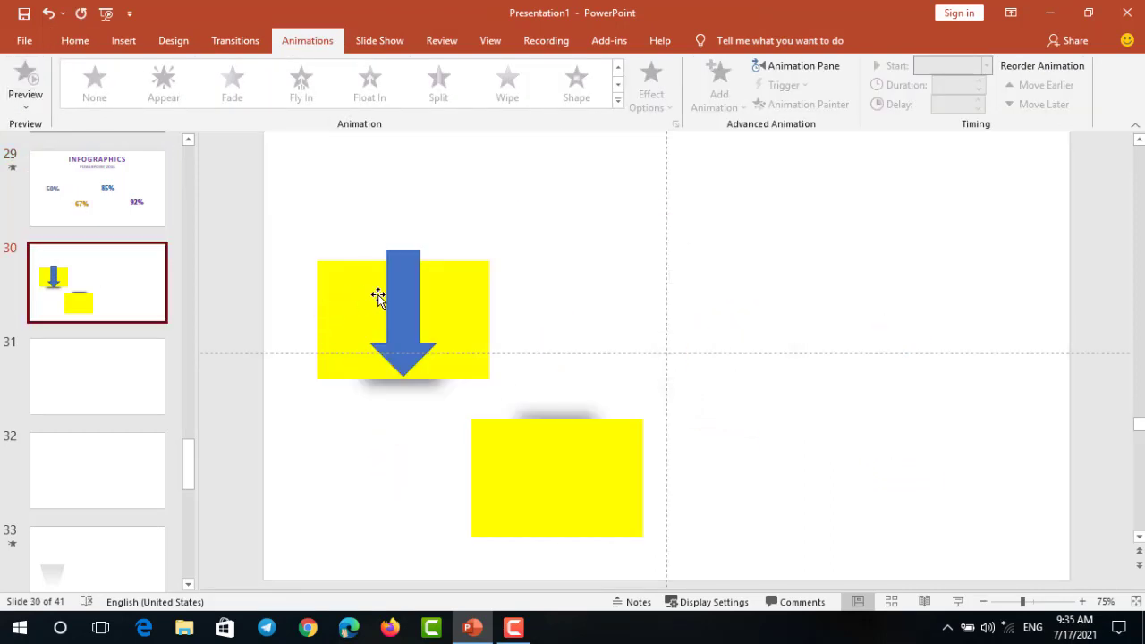
Step: Move the blue arrow toward the lower rectangle and back onto the top one
left_click(407, 285)
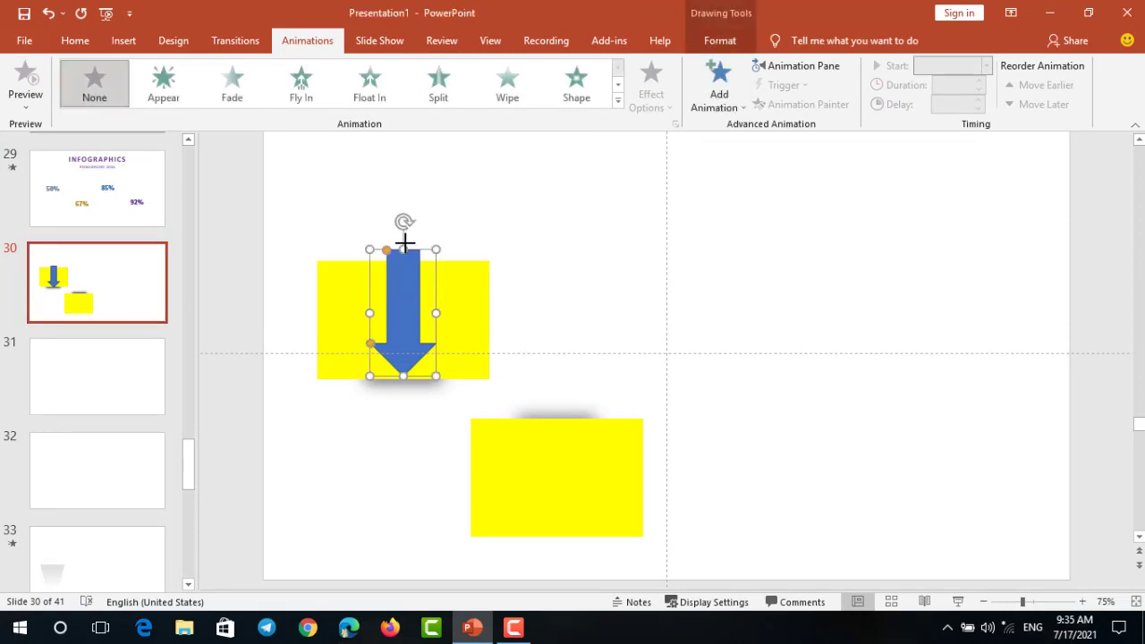
left_click_drag(404, 244, 403, 385)
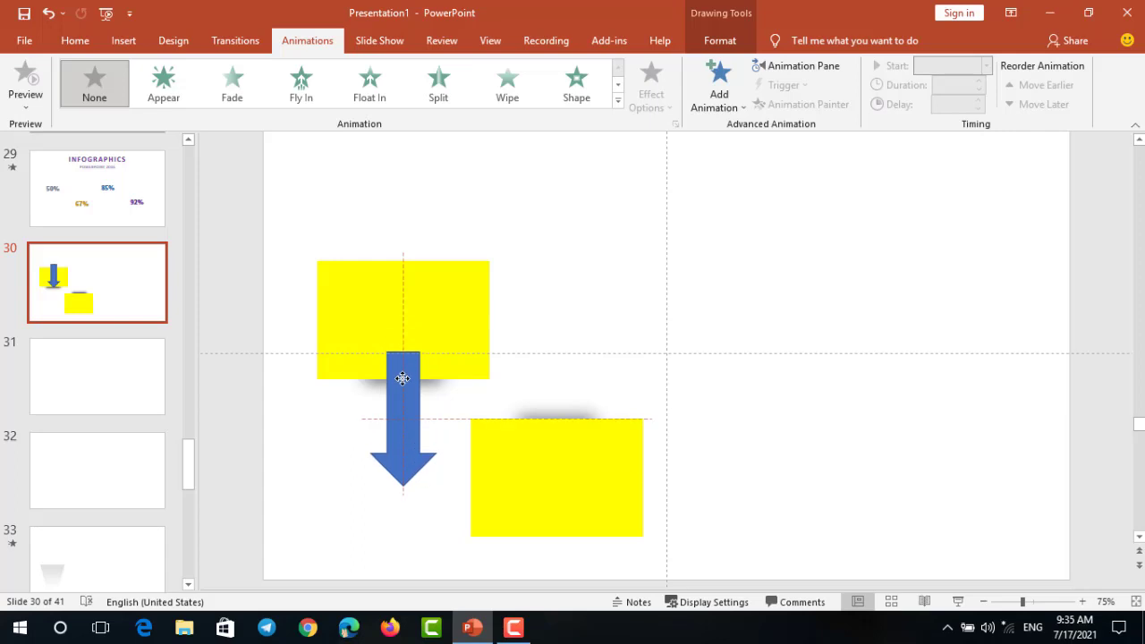
left_click_drag(403, 389, 402, 248)
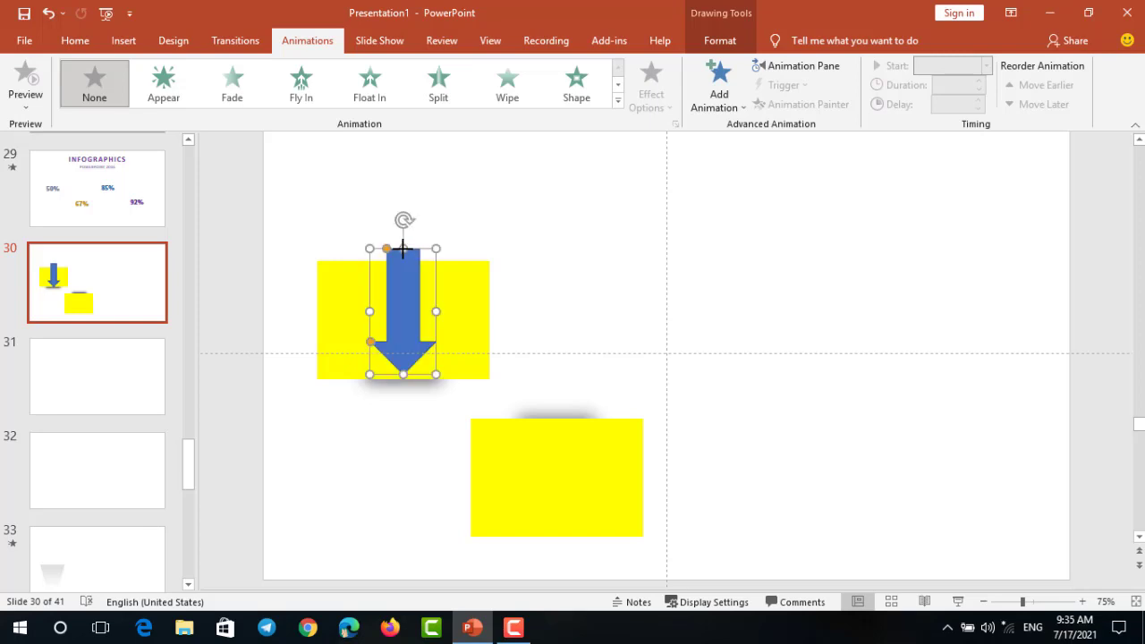
Step: Remove the arrow's outline and fill it purple
left_click(716, 41)
left_click(442, 85)
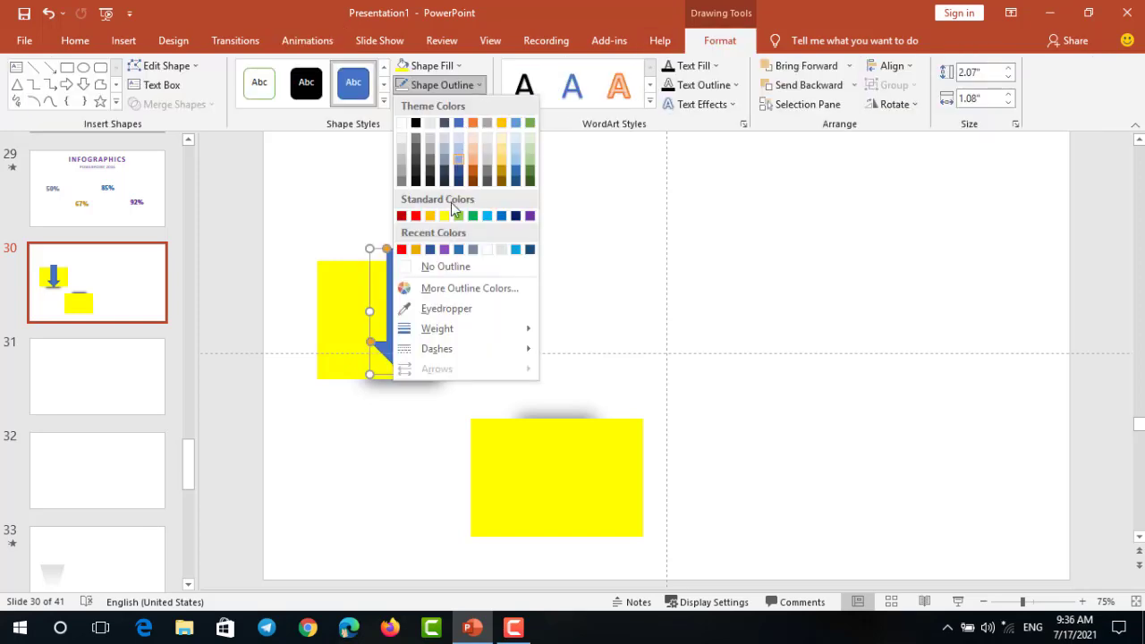
left_click(448, 267)
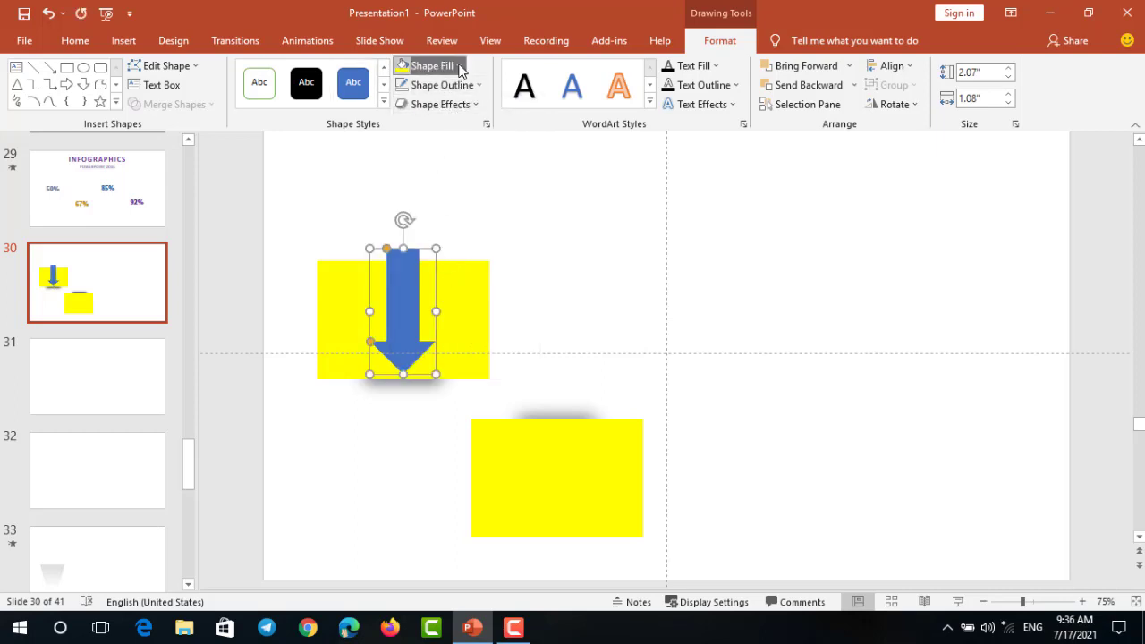
left_click(432, 65)
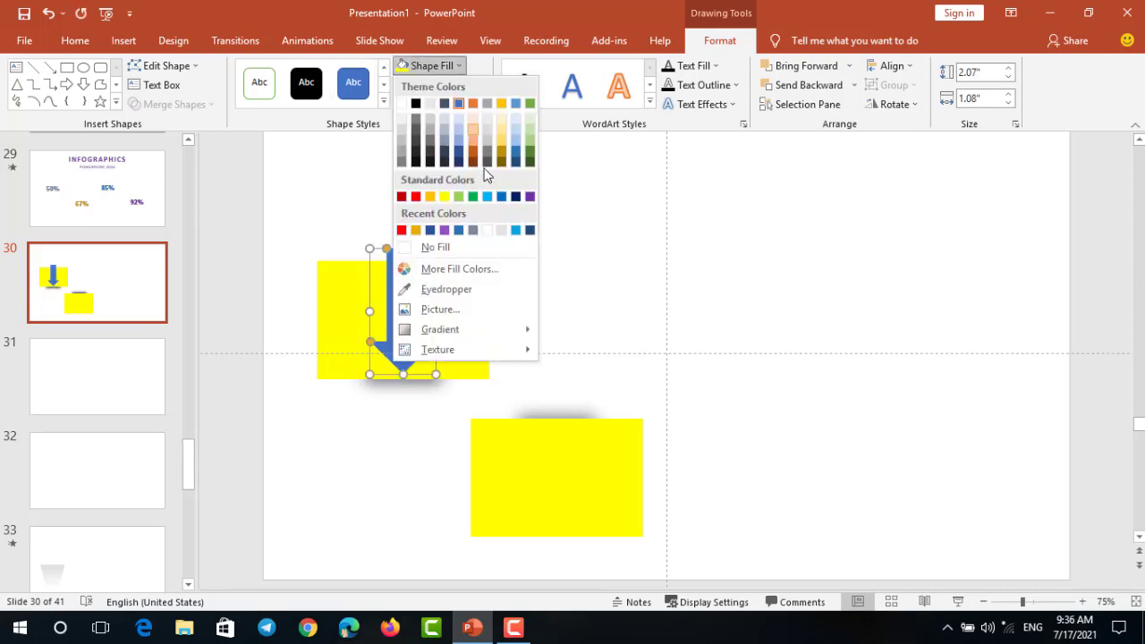
left_click(530, 197)
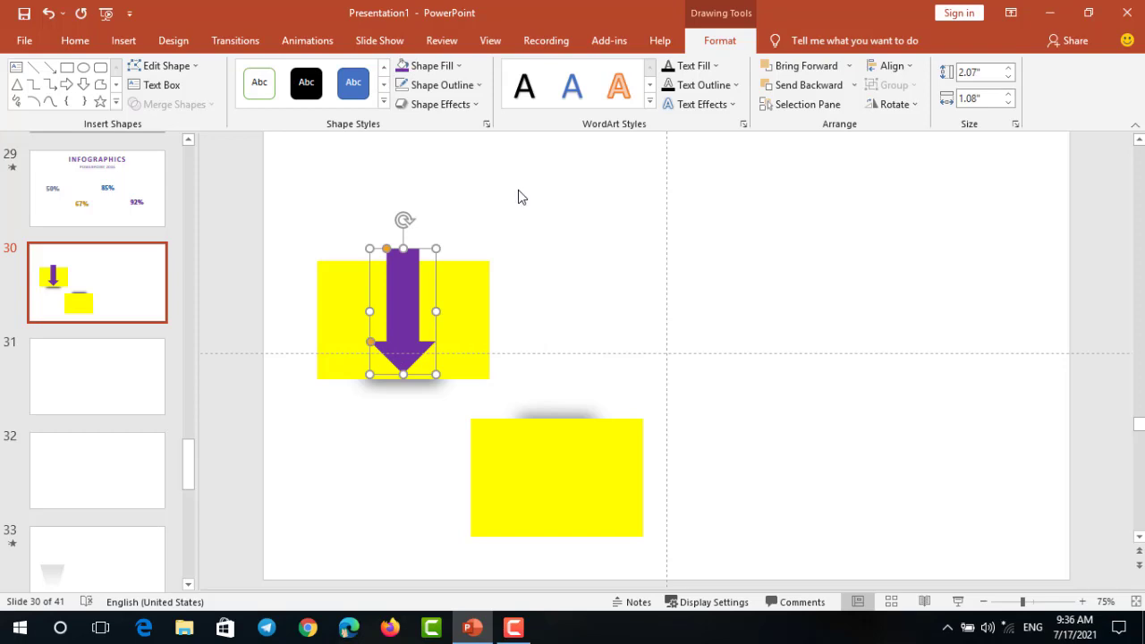
left_click(520, 197)
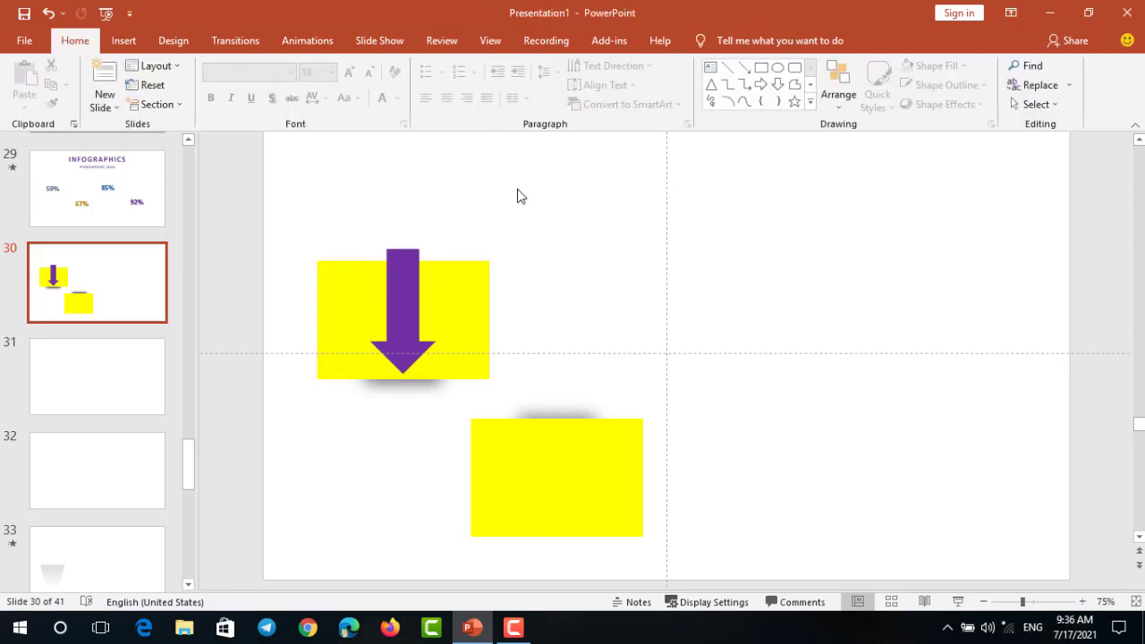
left_click(487, 276)
left_click(549, 231)
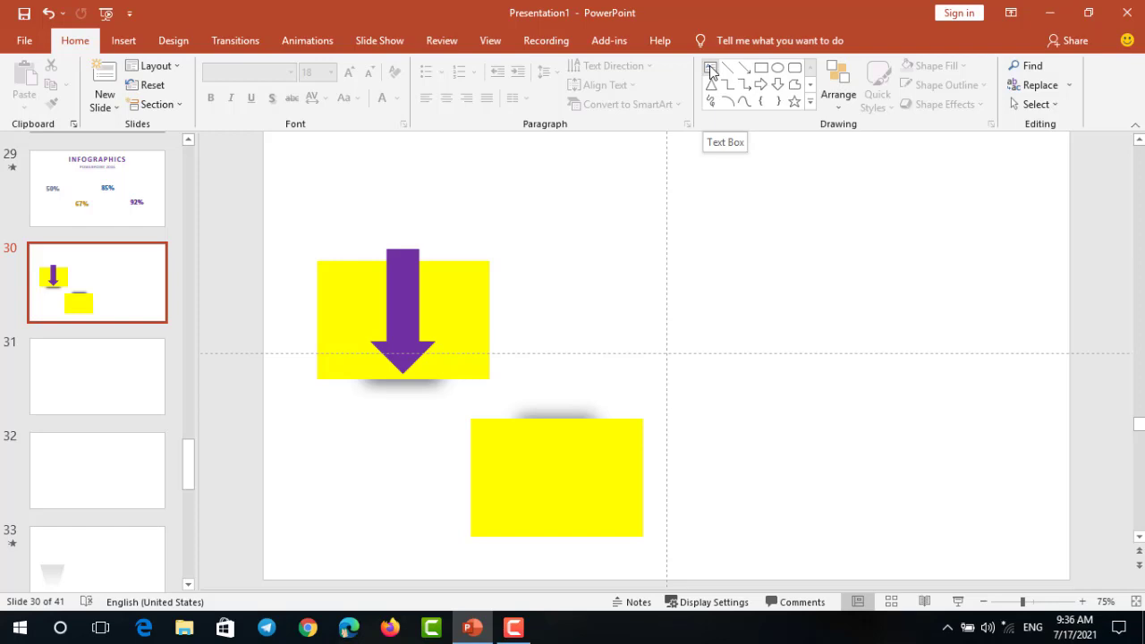
Step: Add a text box reading '50%' above the top rectangle
left_click(712, 69)
left_click(516, 221)
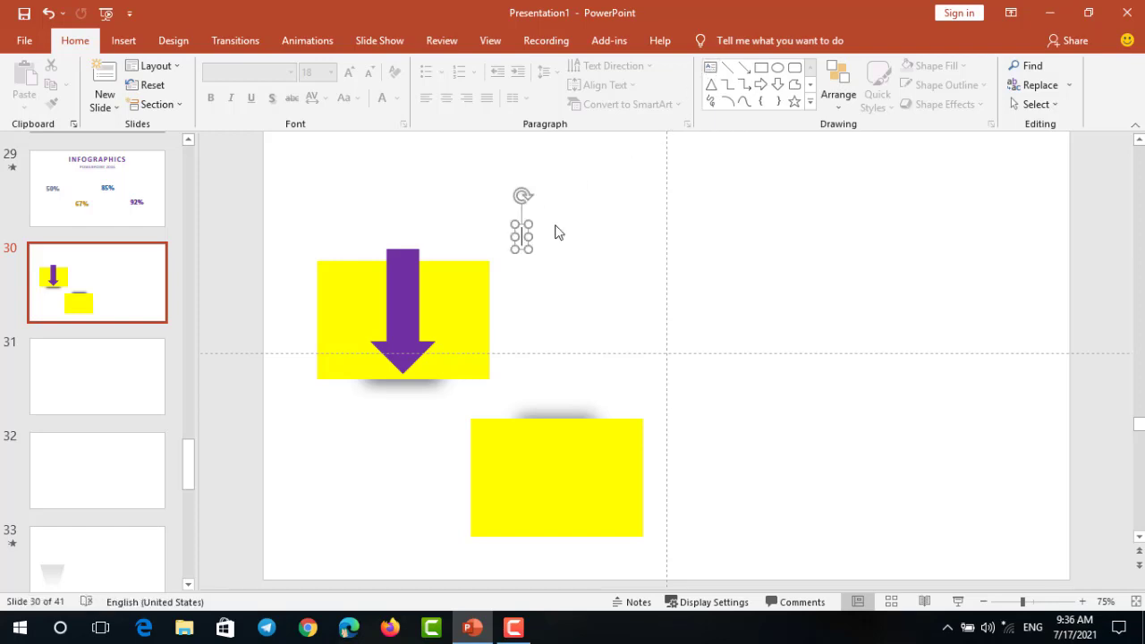
type("5")
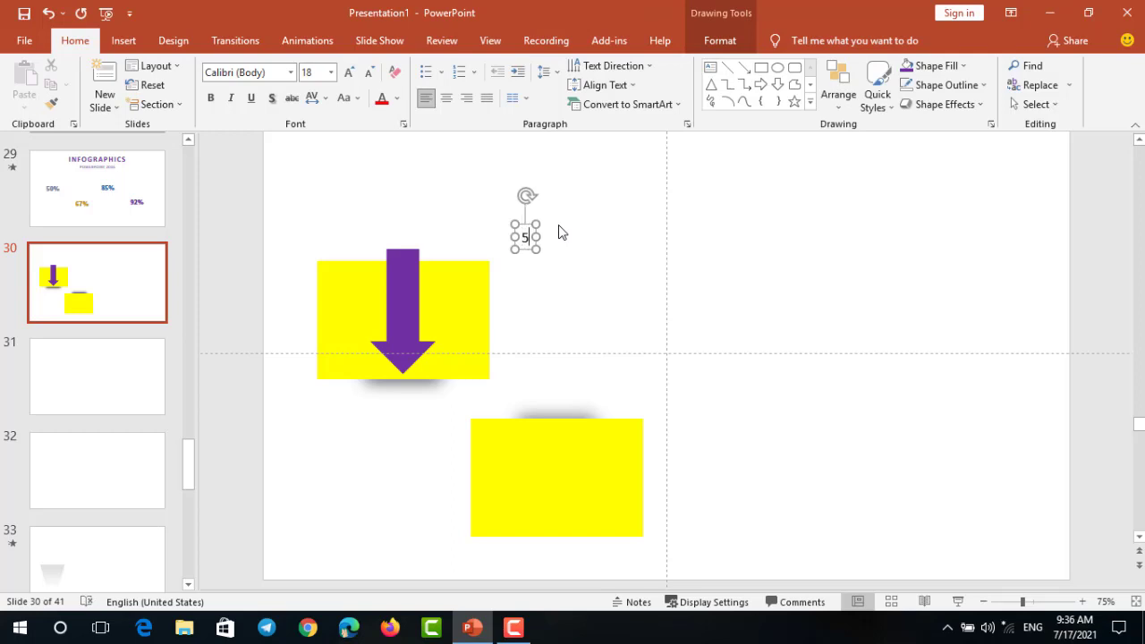
type("0%")
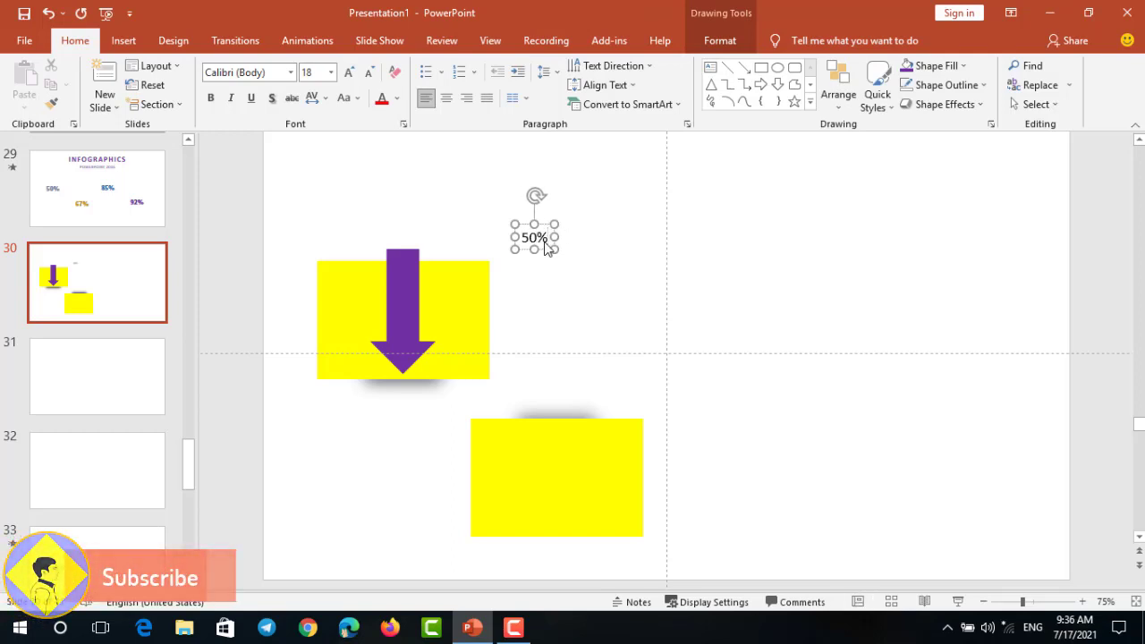
left_click_drag(548, 247, 540, 247)
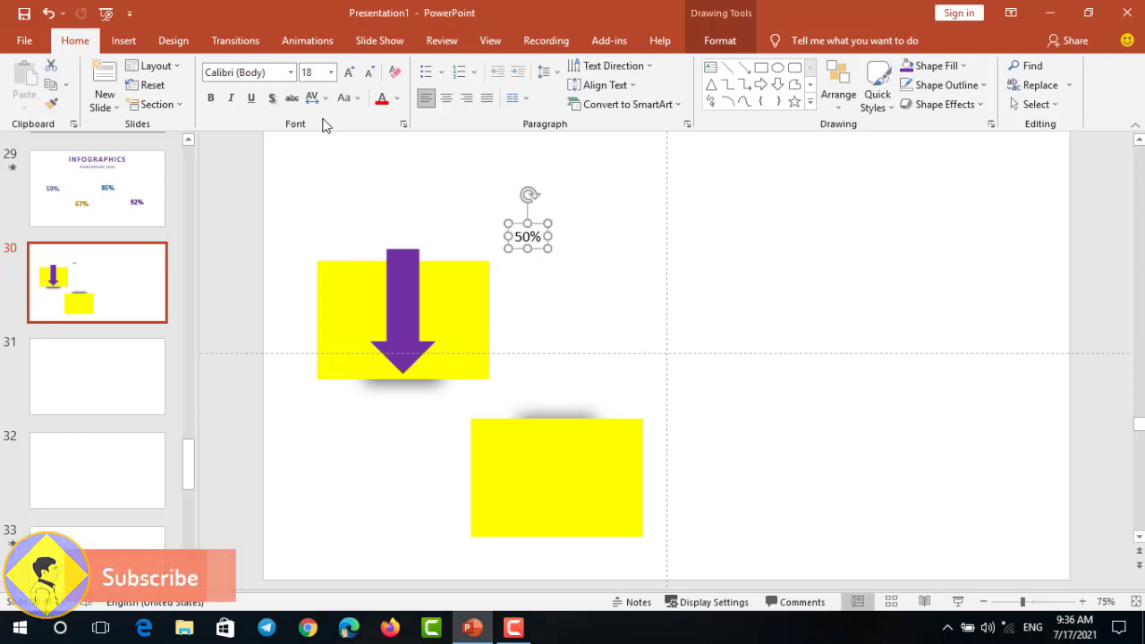
Step: Enlarge the 50% label to 54 pt and make it bold with text shadow
left_click(349, 72)
left_click(350, 72)
left_click(350, 73)
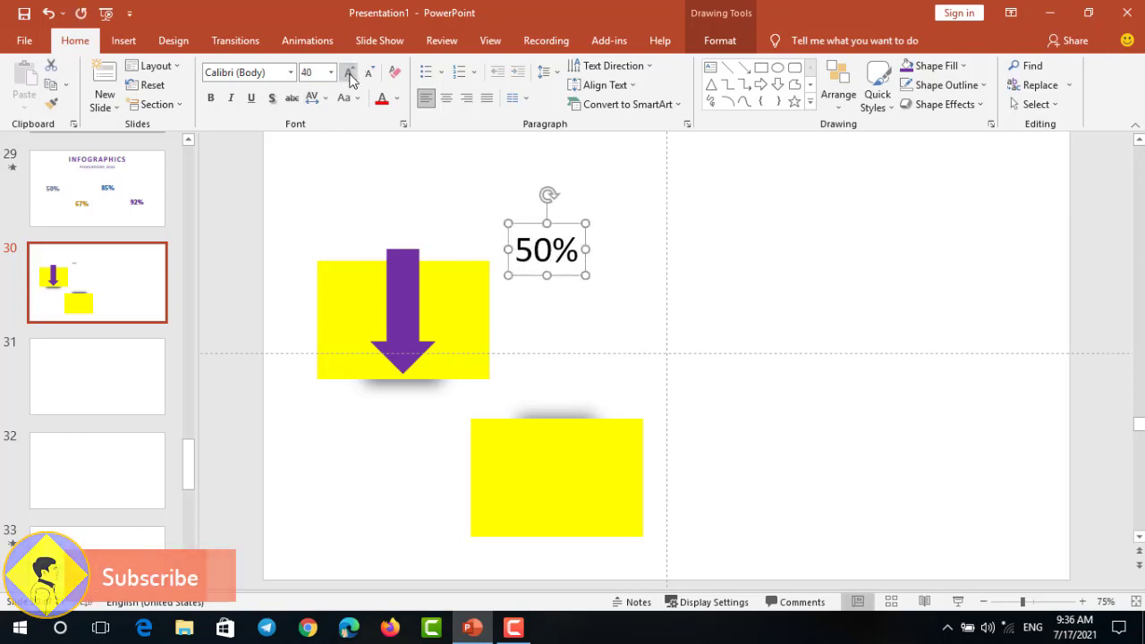
left_click(350, 73)
left_click(211, 98)
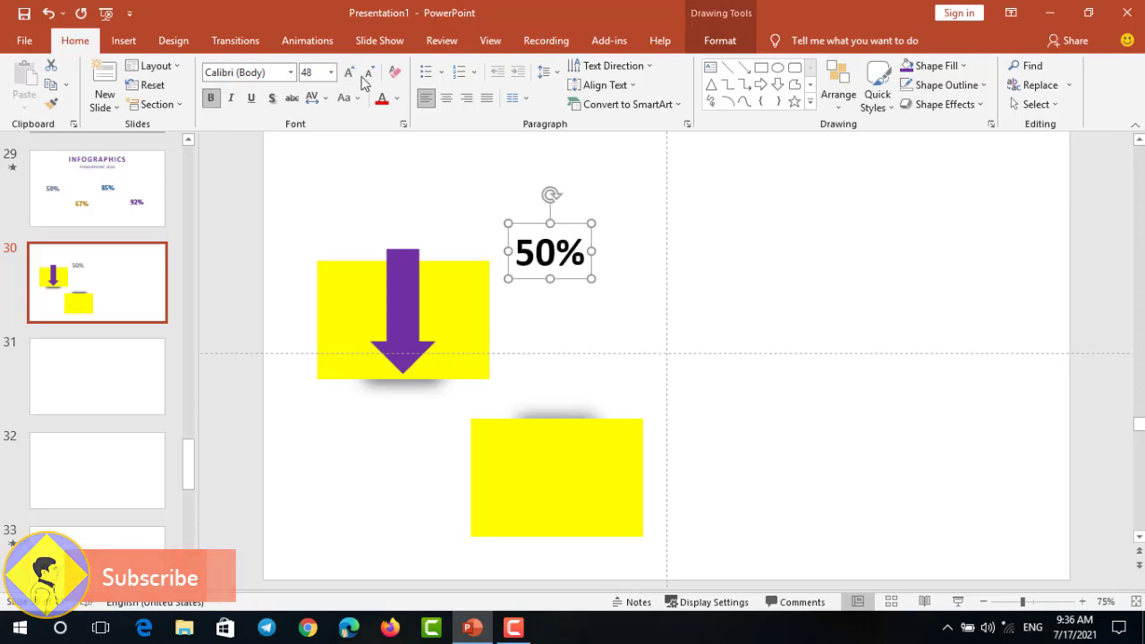
left_click(350, 72)
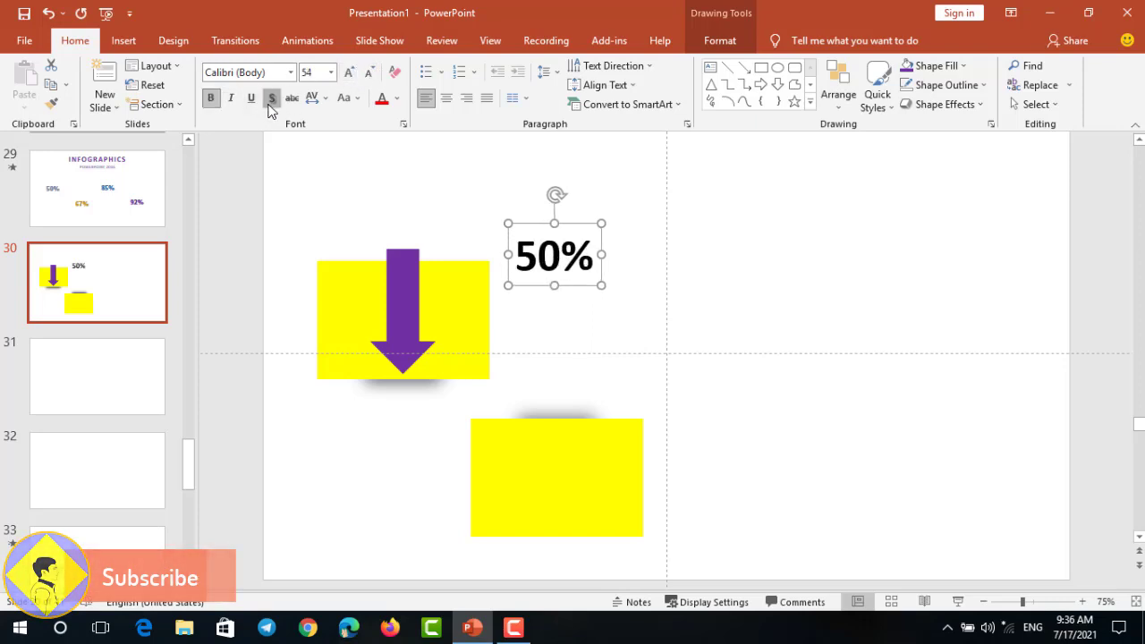
left_click(272, 100)
Step: Move the 50% label to the slide's top-left above the arrow box
mouse_move(562, 288)
left_mouse_down()
mouse_move(493, 337)
mouse_move(572, 296)
mouse_move(548, 218)
left_mouse_up()
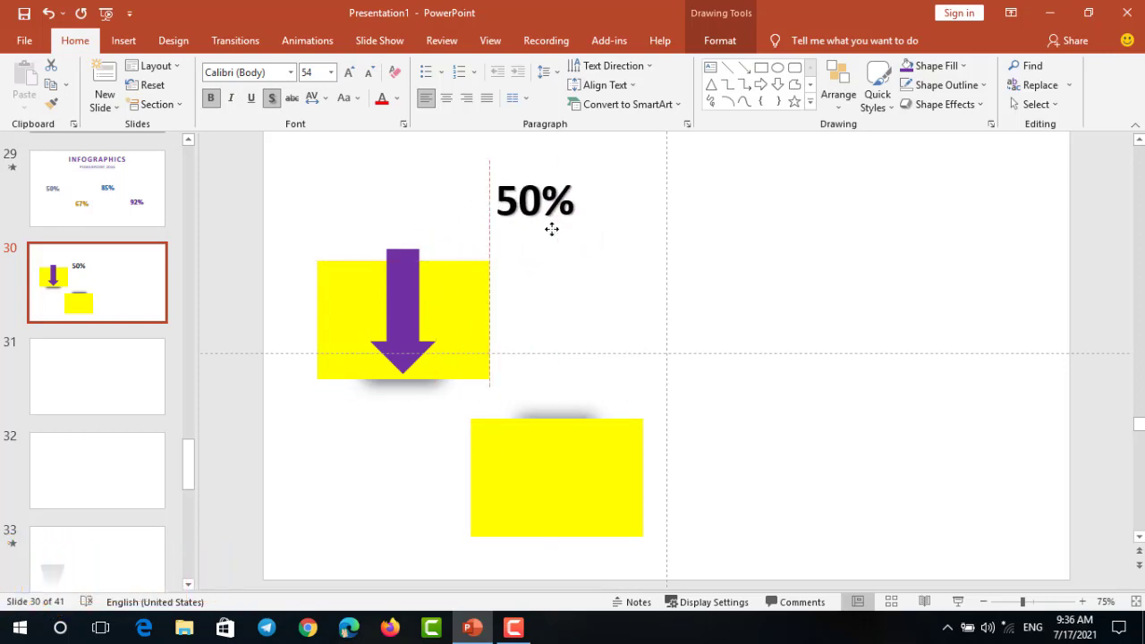
left_click(528, 294)
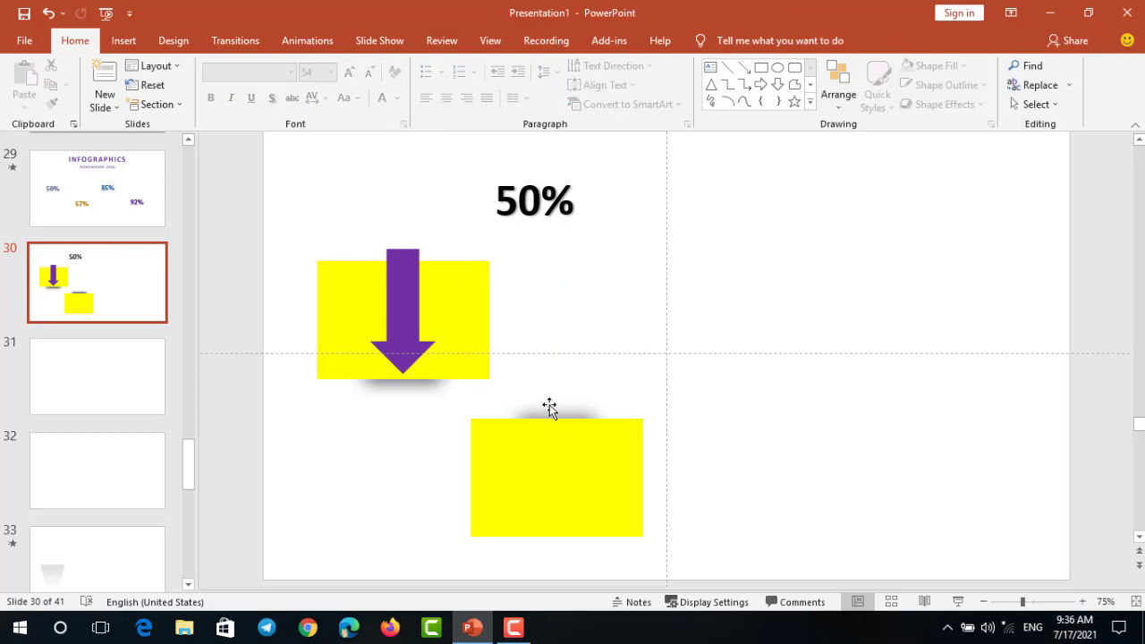
left_click(529, 200)
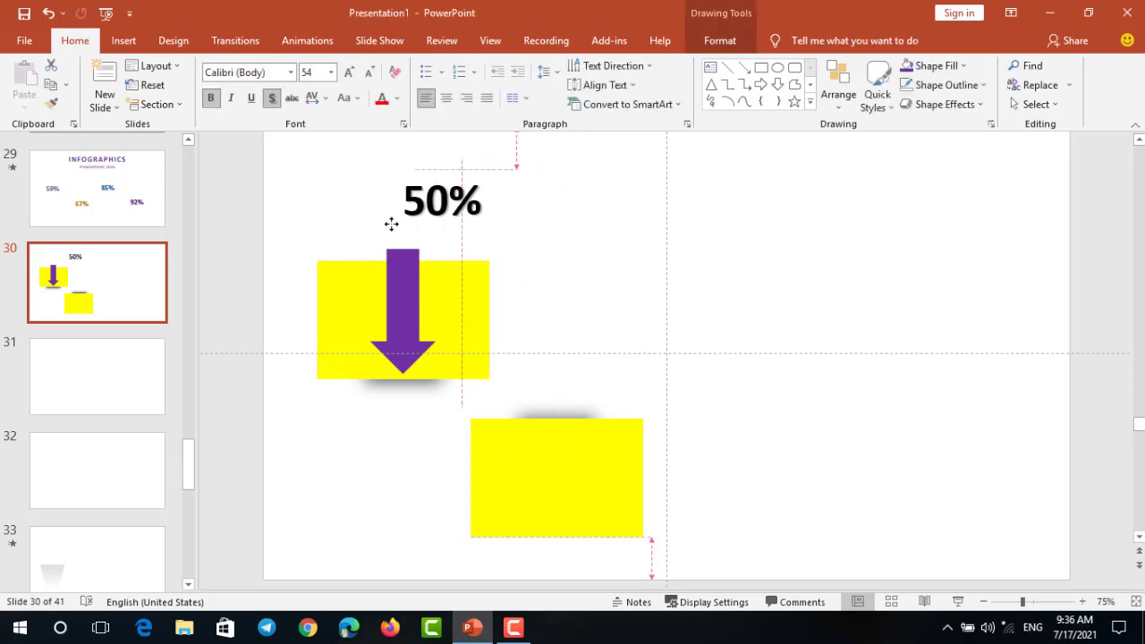
left_click_drag(518, 229, 315, 209)
left_click(407, 296)
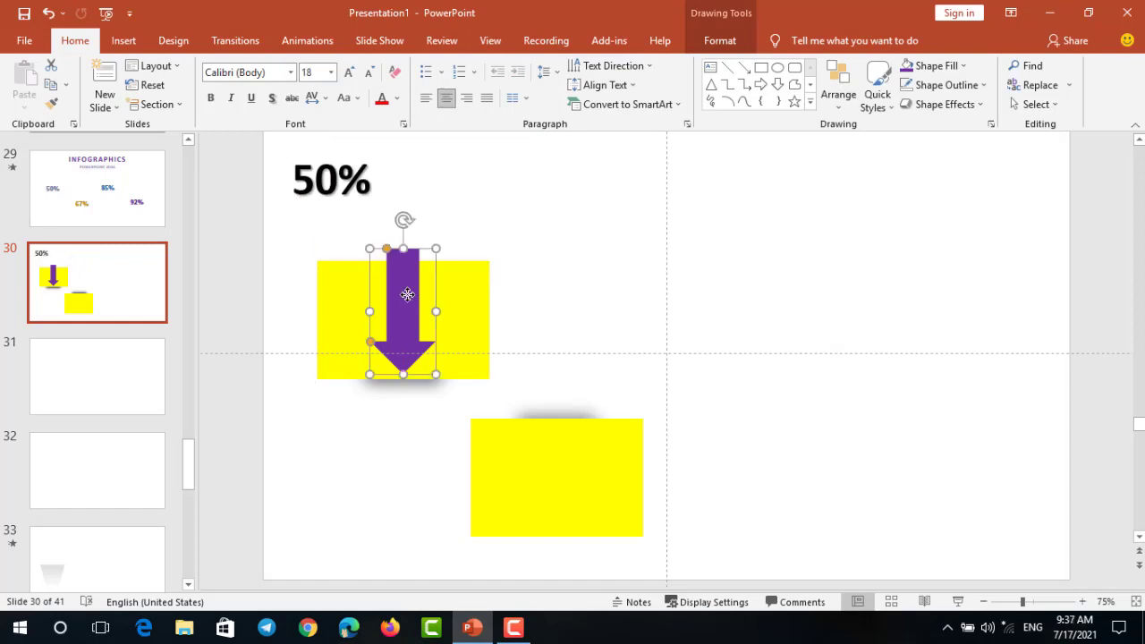
Step: Duplicate the purple arrow, flip it vertically, move it onto the lower yellow rectangle and fill it blue
left_click_drag(407, 296, 614, 319, "ctrl")
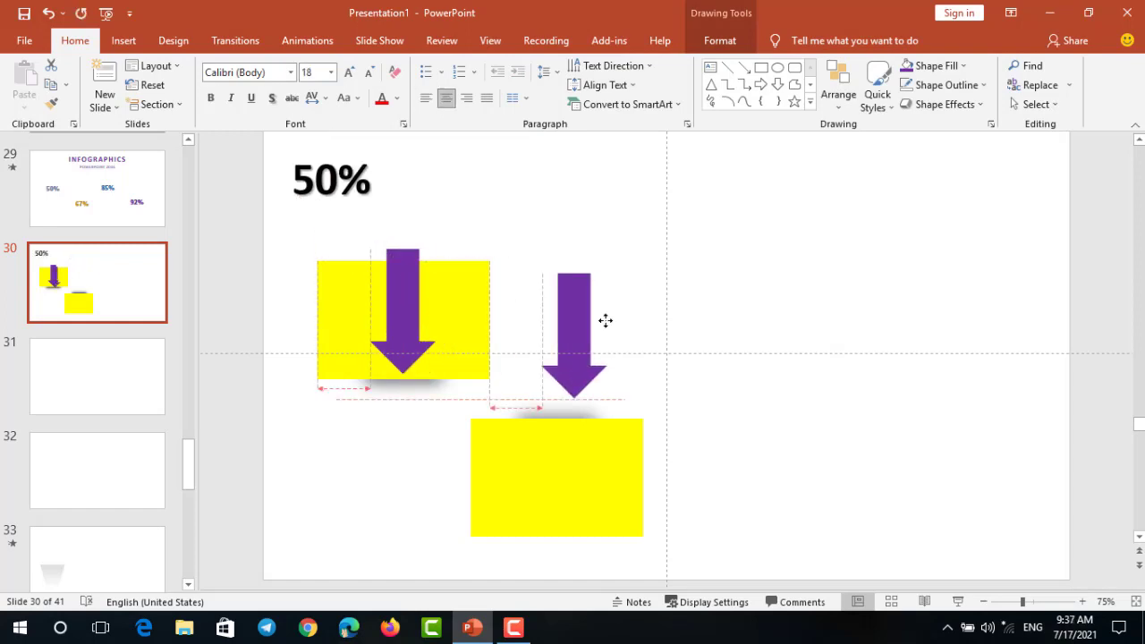
left_click(727, 40)
left_click(895, 104)
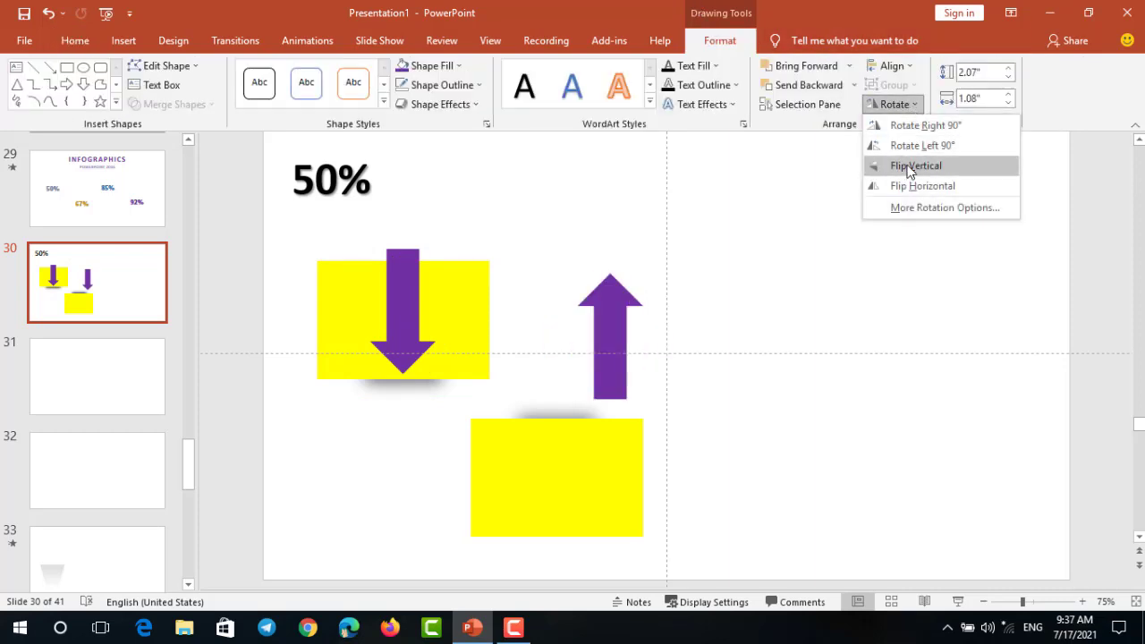
left_click(911, 170)
left_click_drag(613, 324, 559, 466)
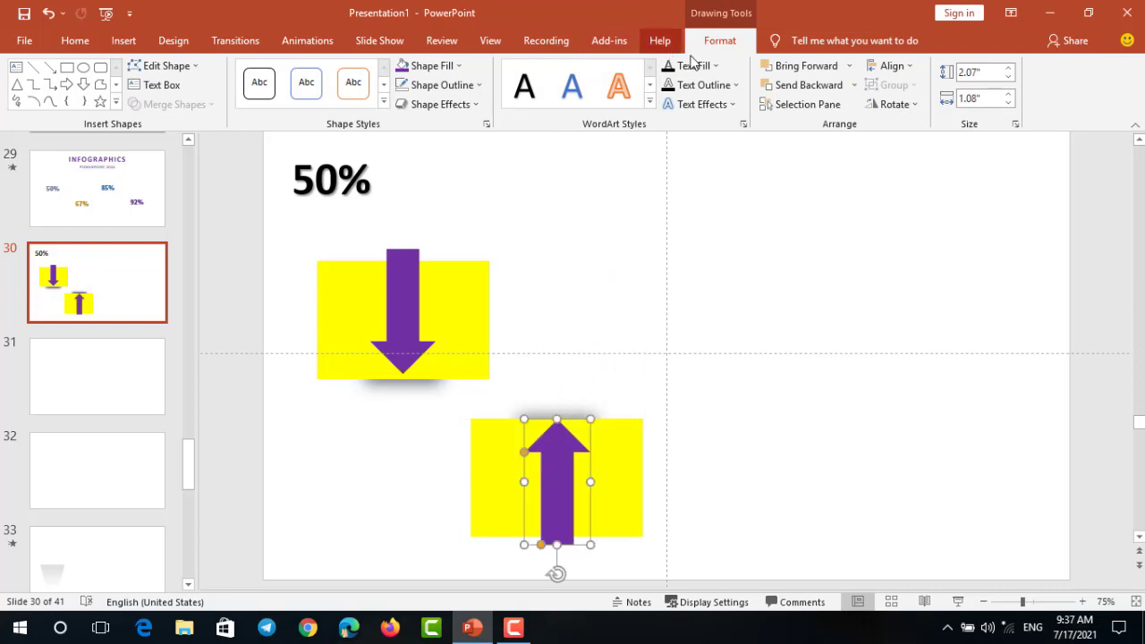
left_click(462, 67)
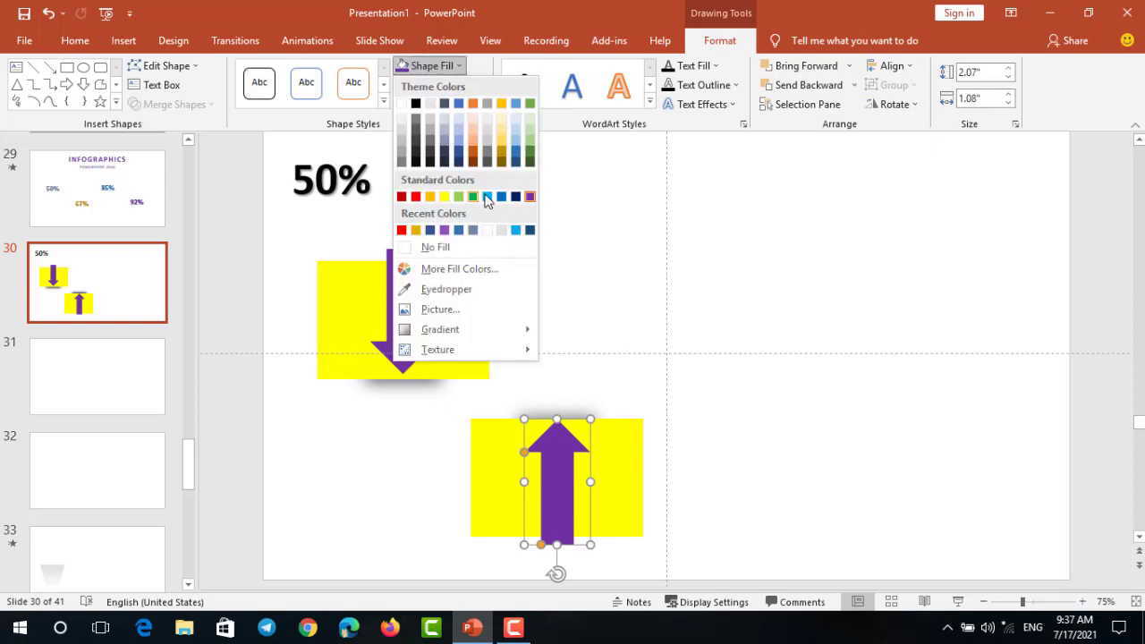
left_click(502, 196)
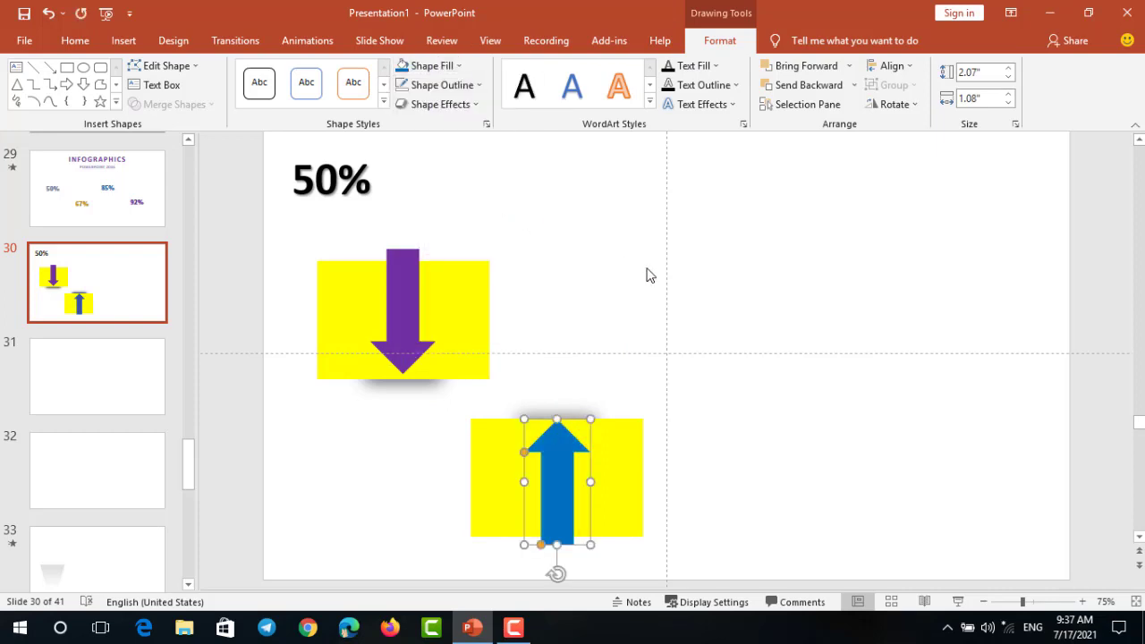
left_click(650, 275)
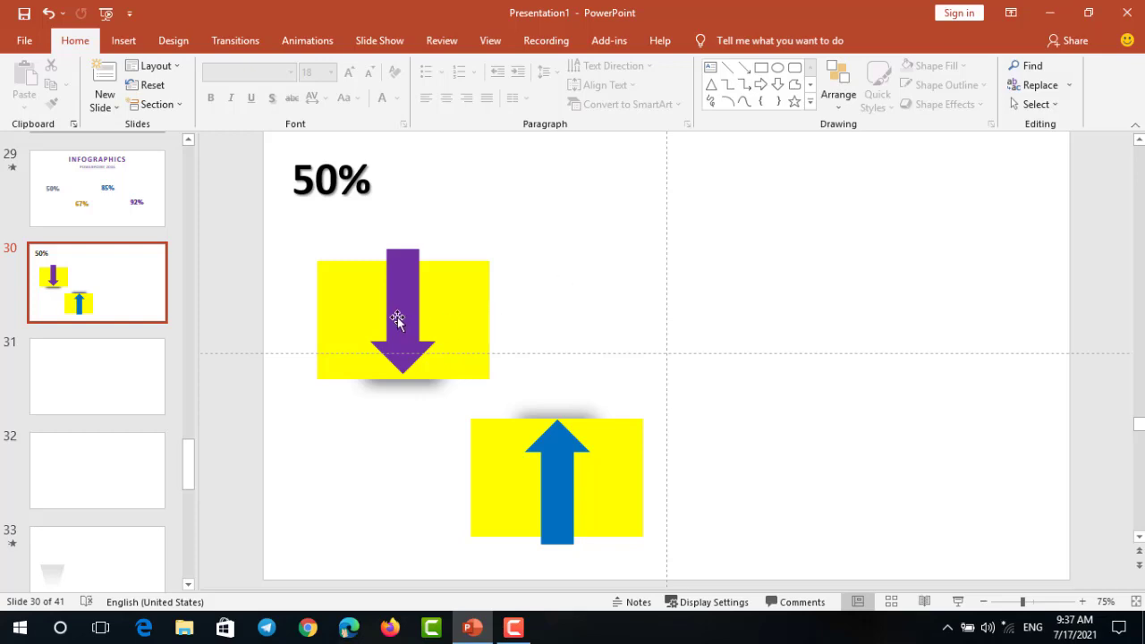
Step: Preview slide 29's animation three times, then return to slide 30 and select the purple arrow
left_click(101, 202)
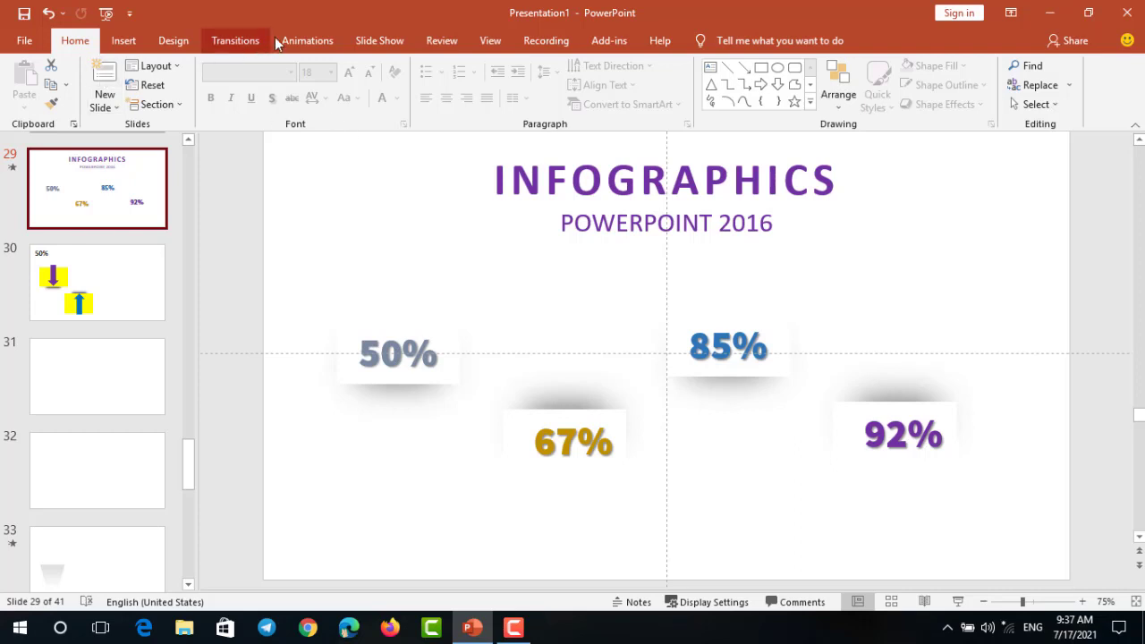
left_click(306, 41)
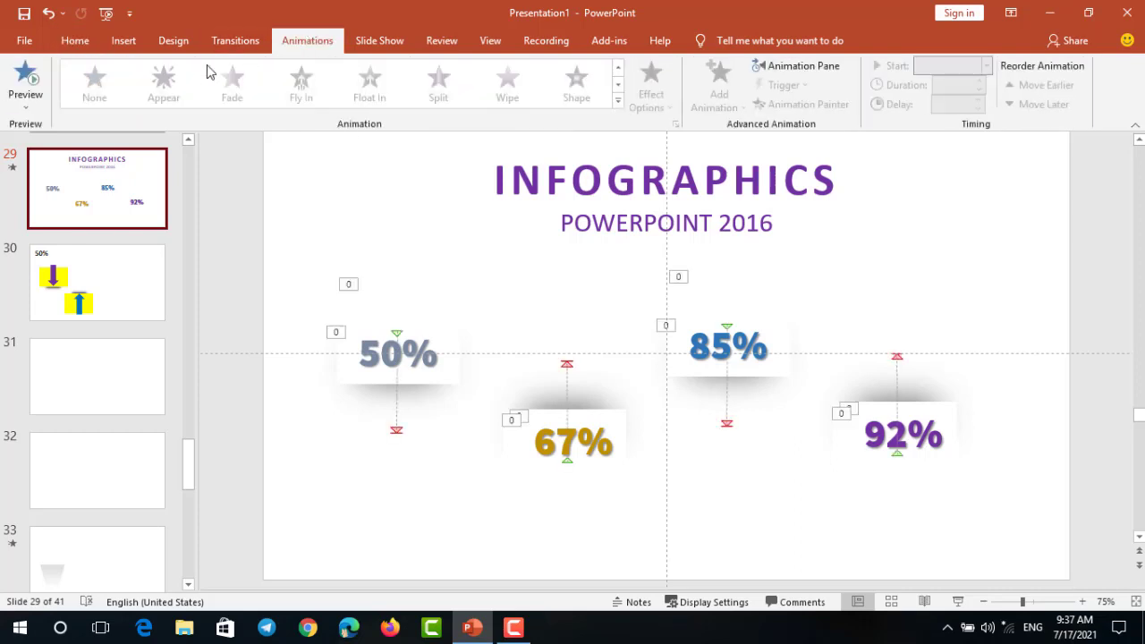
left_click(27, 73)
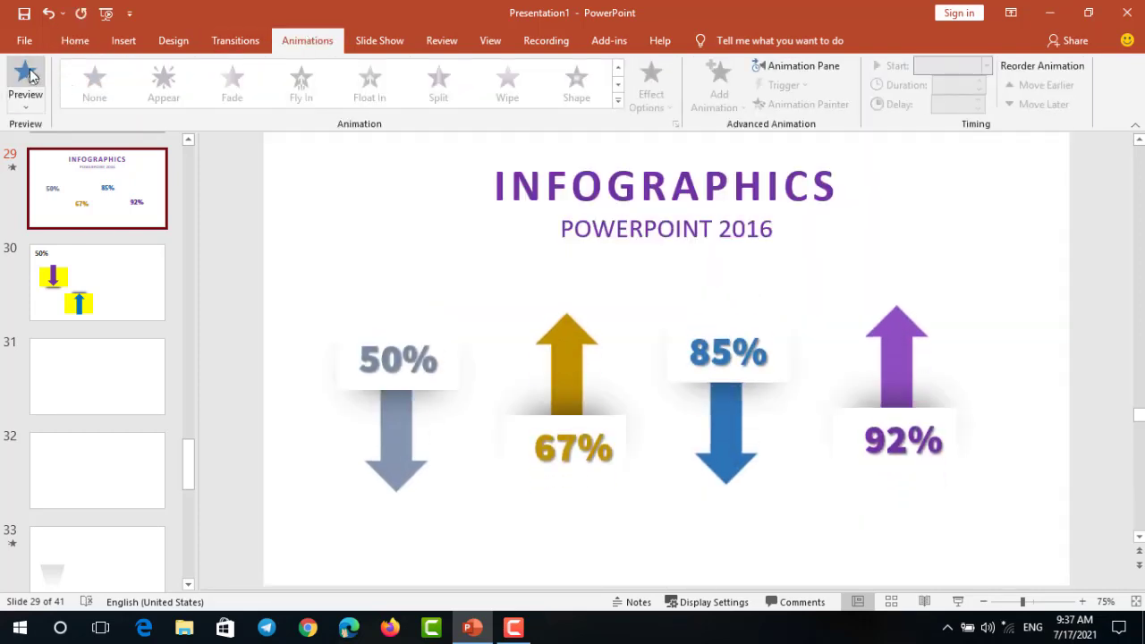
left_click(27, 73)
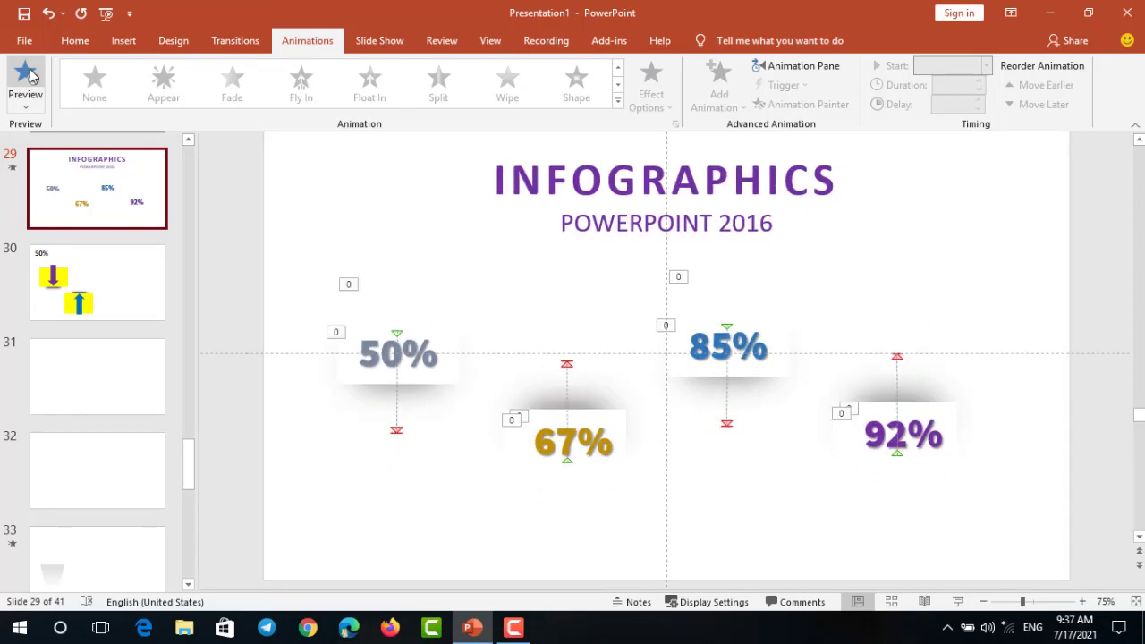
left_click(27, 74)
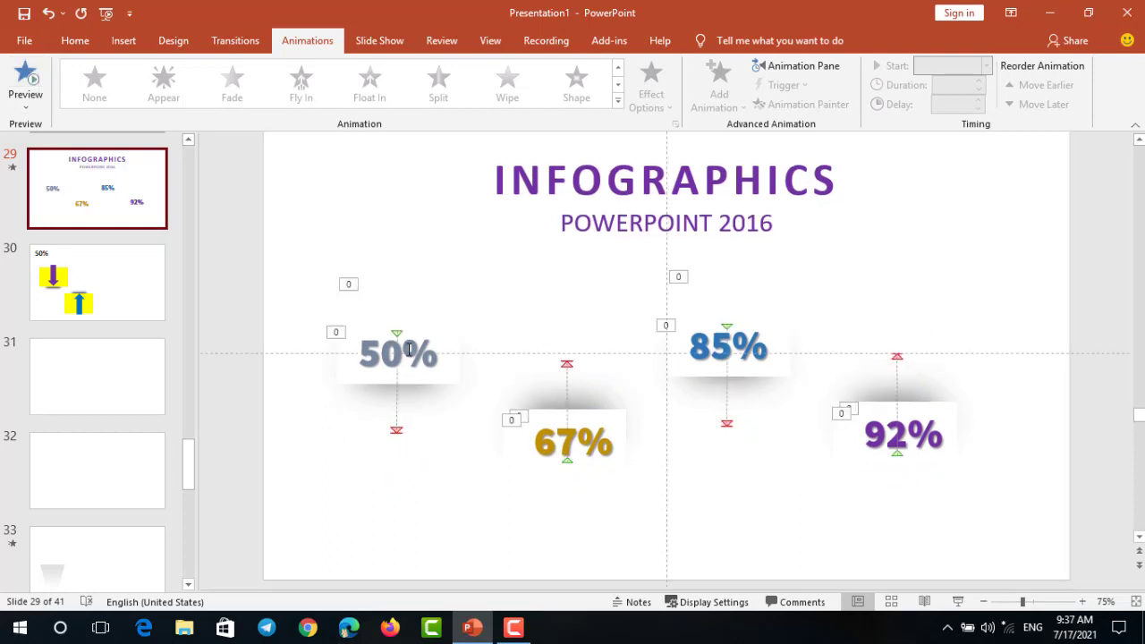
left_click(136, 309)
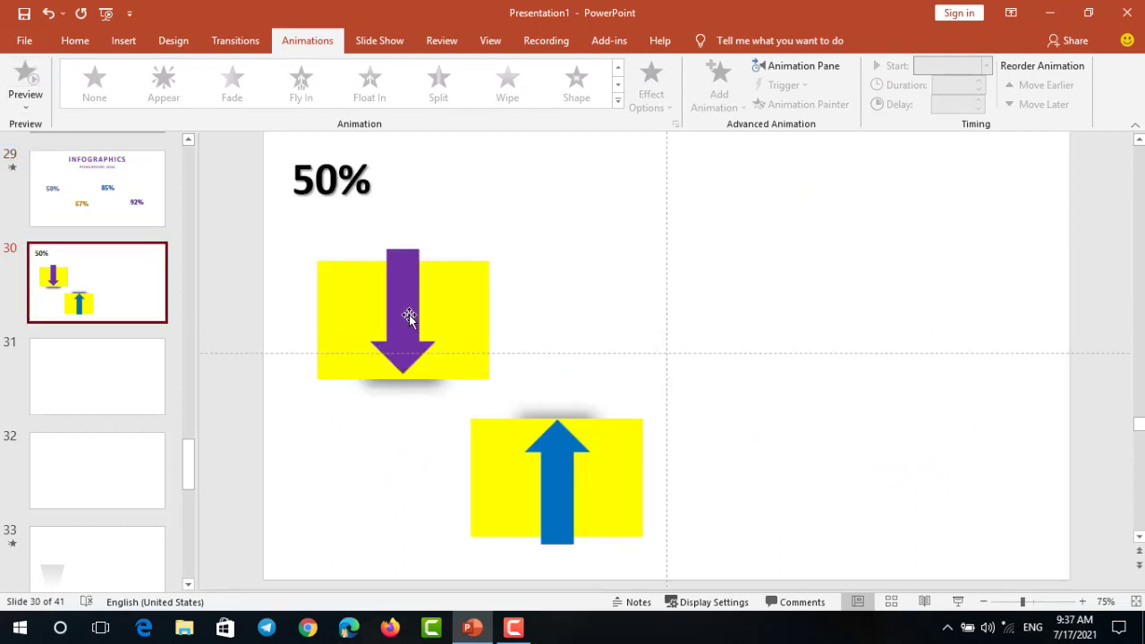
left_click(408, 314)
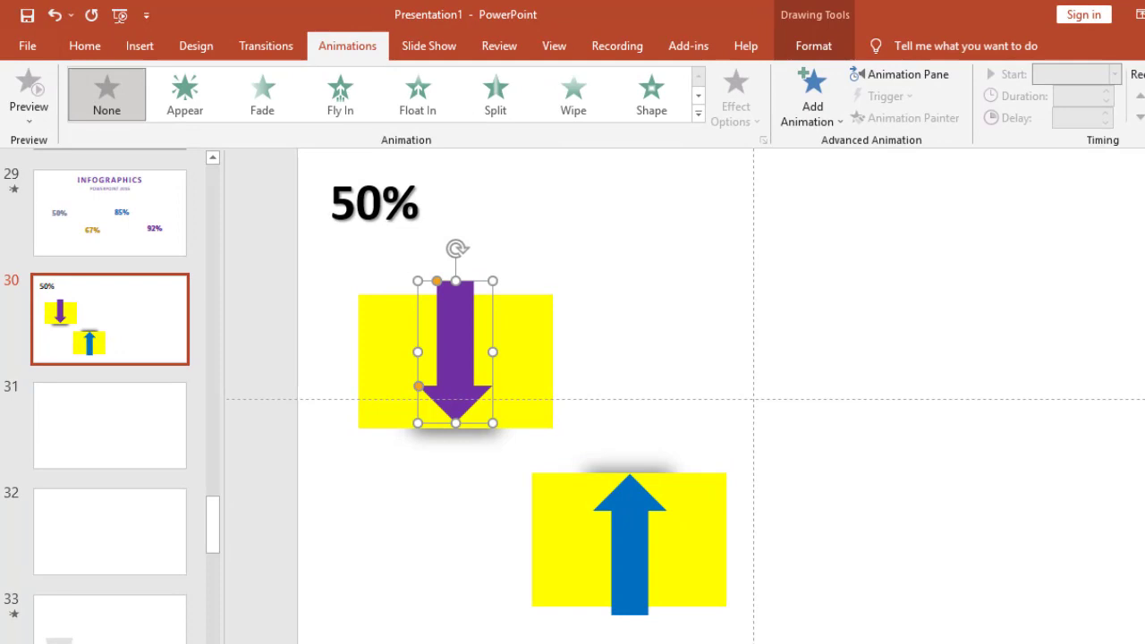
Step: Give the purple arrow a Lines motion path starting With Previous with a slightly longer duration, and preview it
left_click(838, 121)
scroll(854, 349, "down", 3)
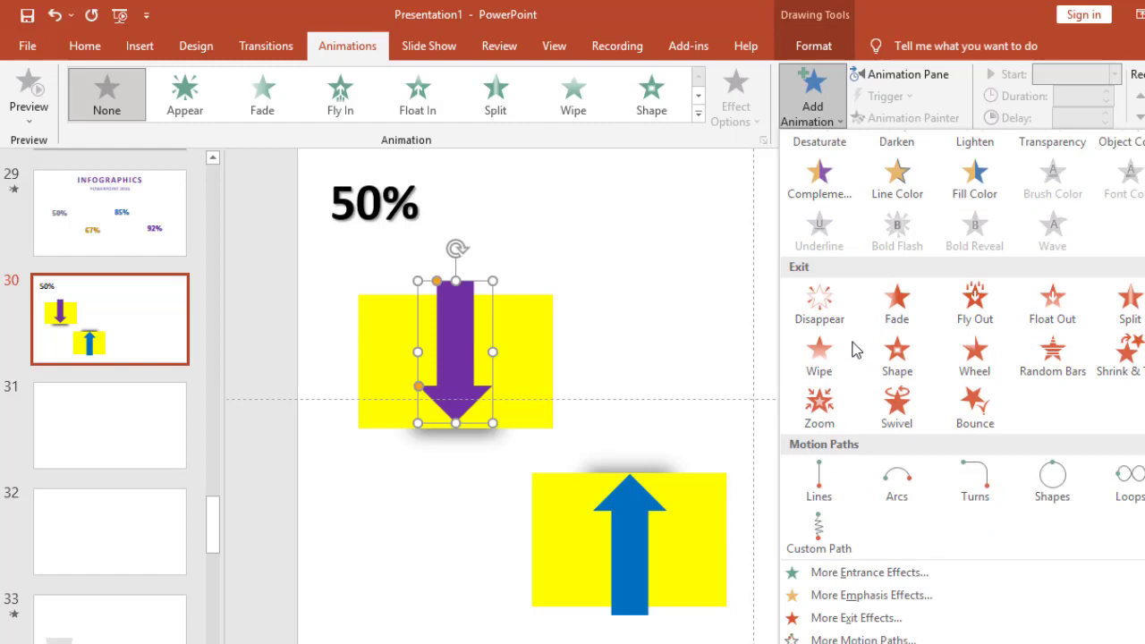
left_click(823, 491)
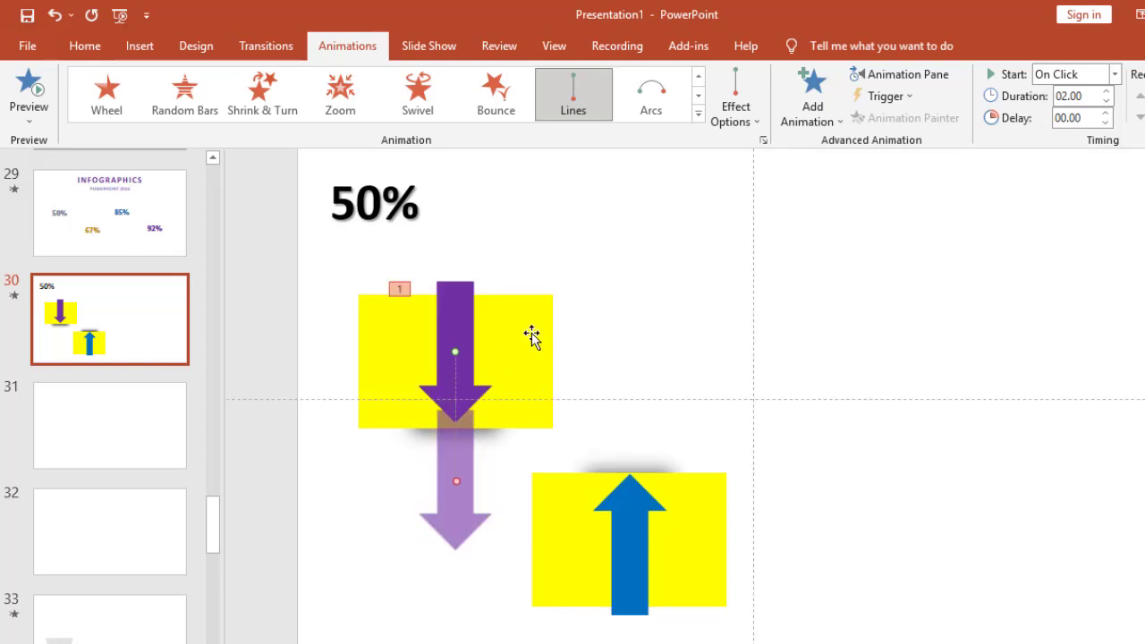
left_click(1116, 76)
left_click(1087, 115)
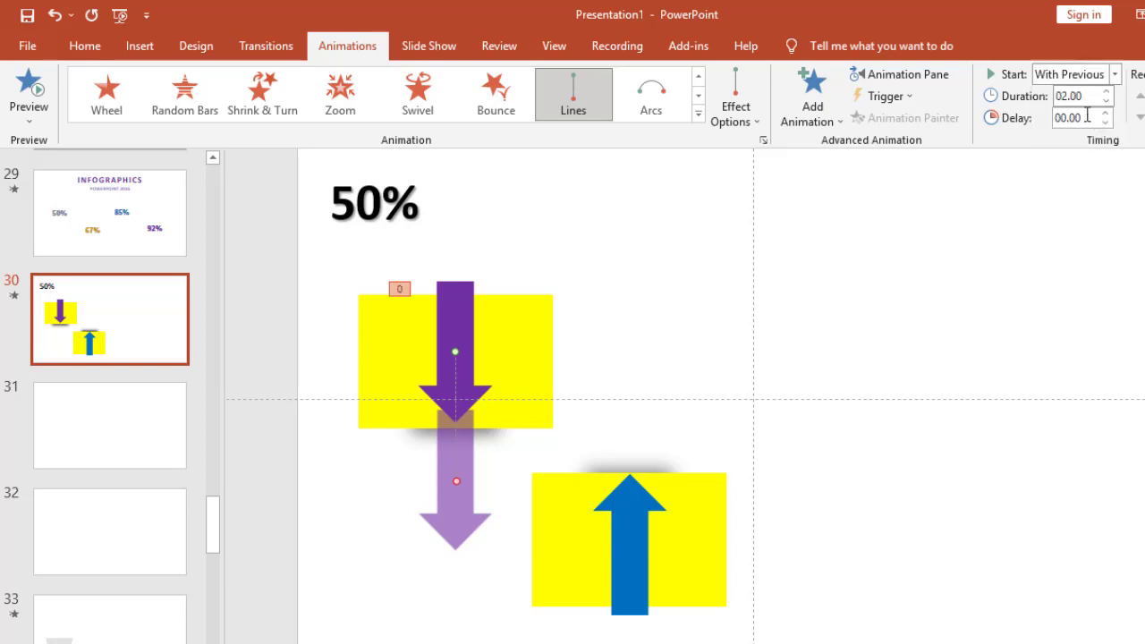
left_click(1106, 92)
type("01")
left_click(34, 85)
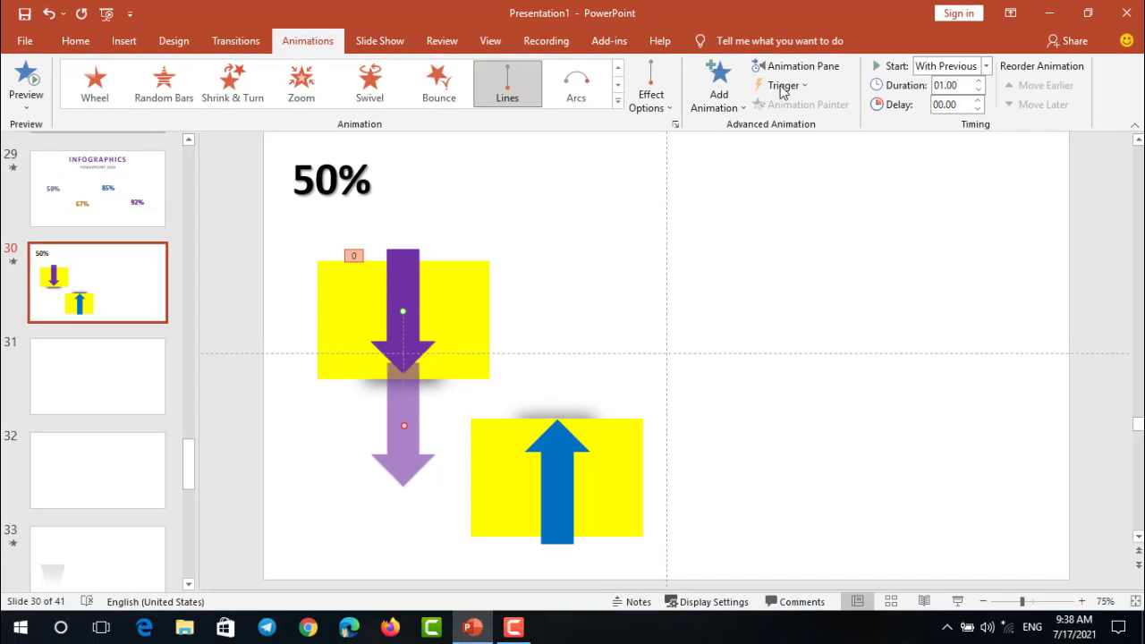
Step: Set the arrow's motion to smooth end 1 sec with no smooth start, then close the Animation Pane
left_click(795, 66)
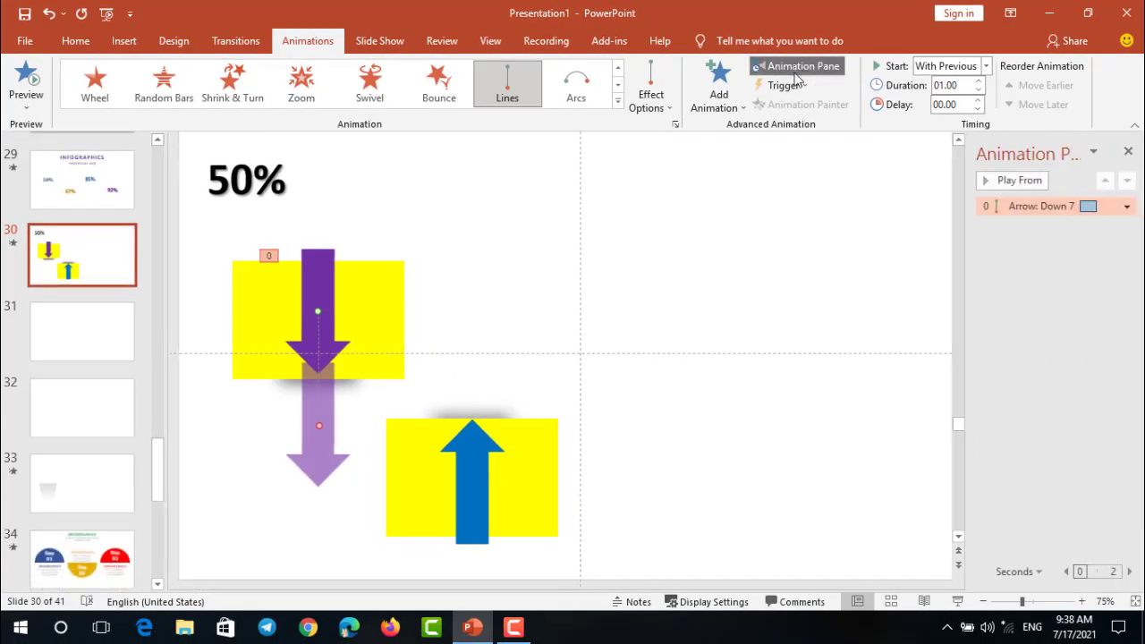
left_click(1125, 206)
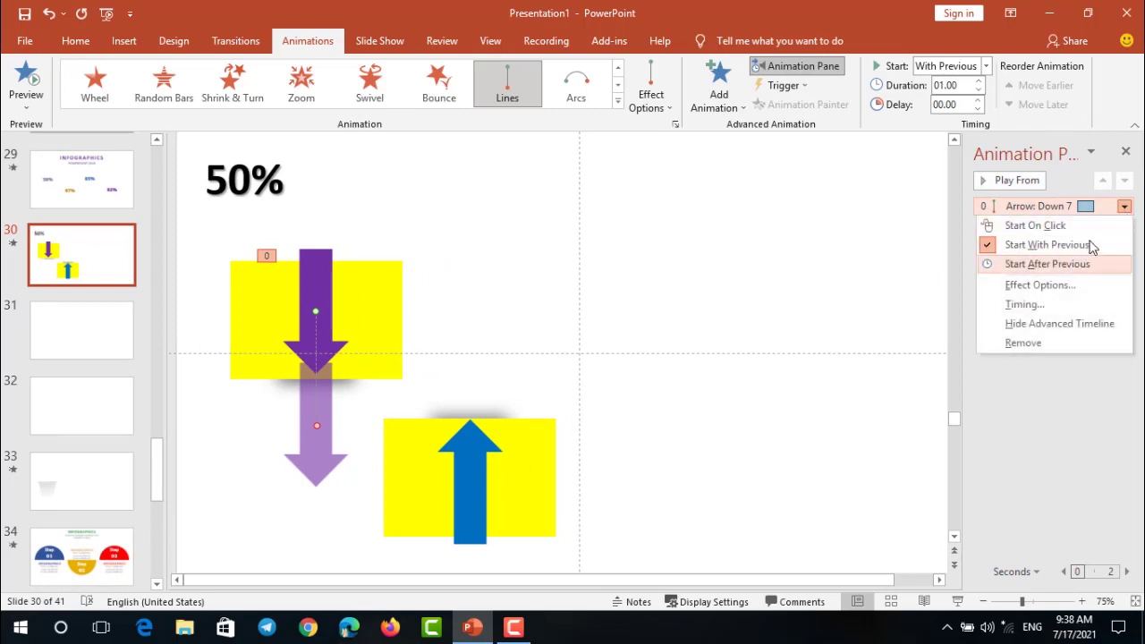
left_click(1034, 306)
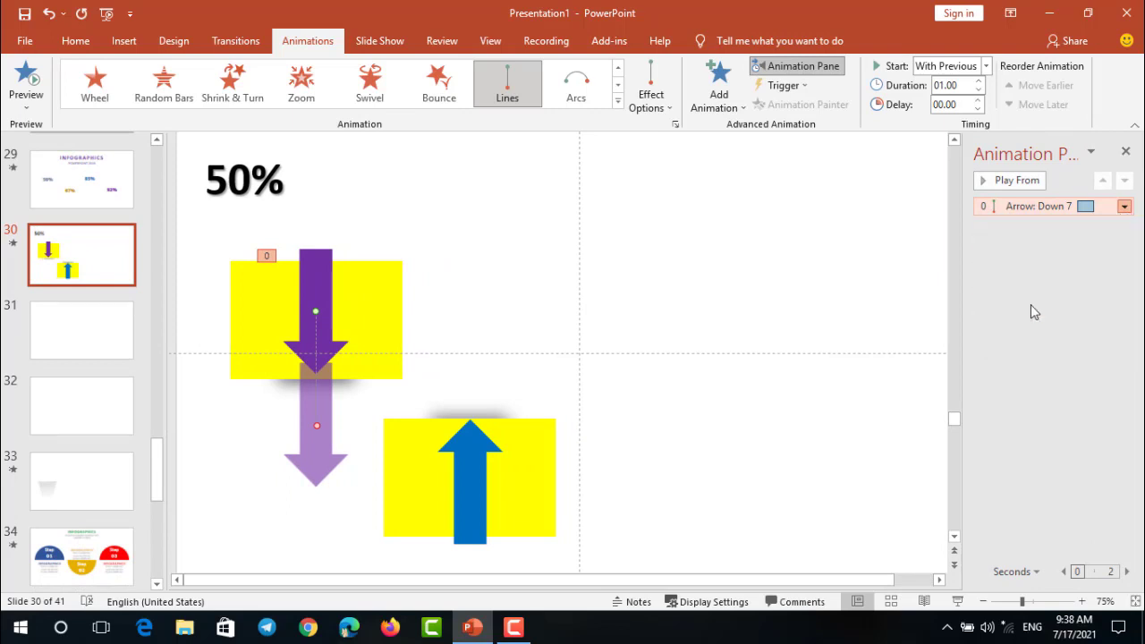
left_click(443, 181)
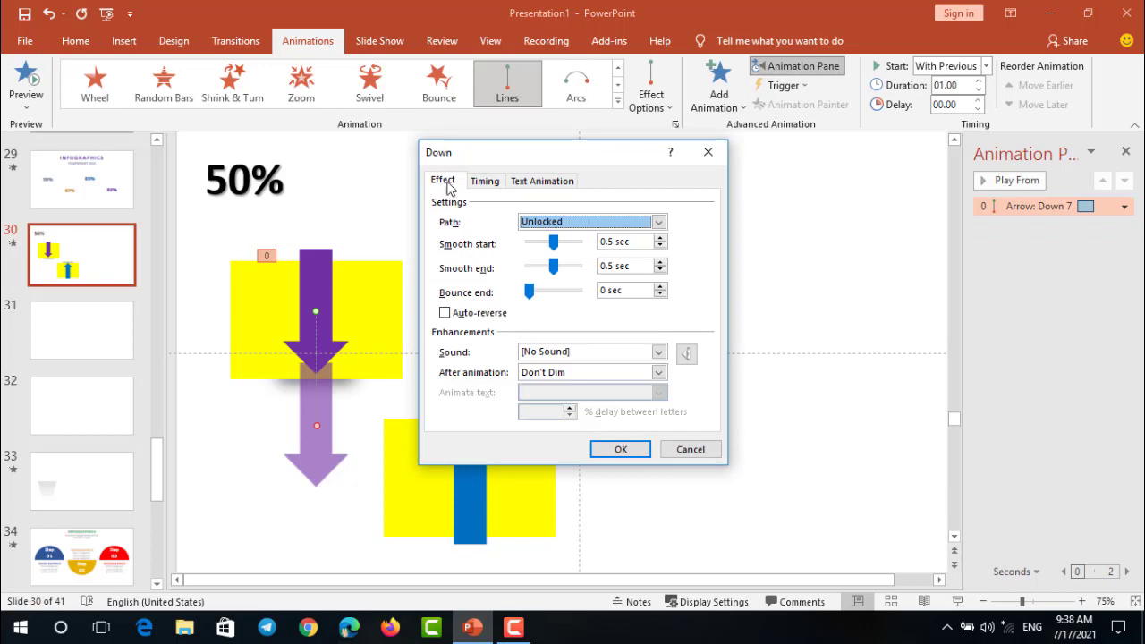
left_click_drag(553, 268, 579, 267)
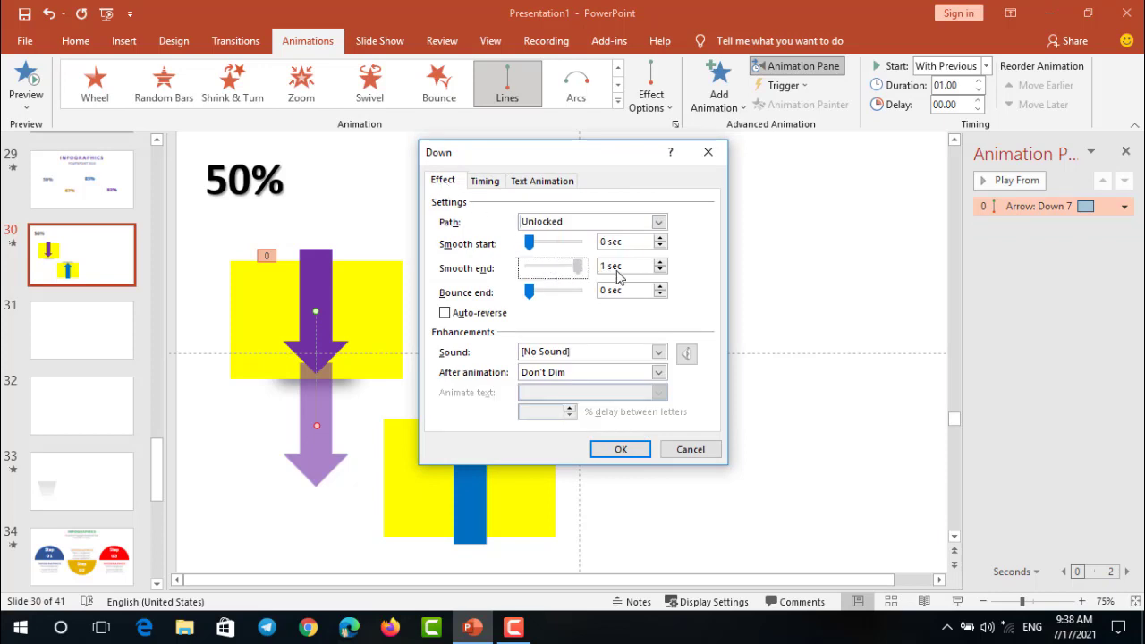
left_click(620, 450)
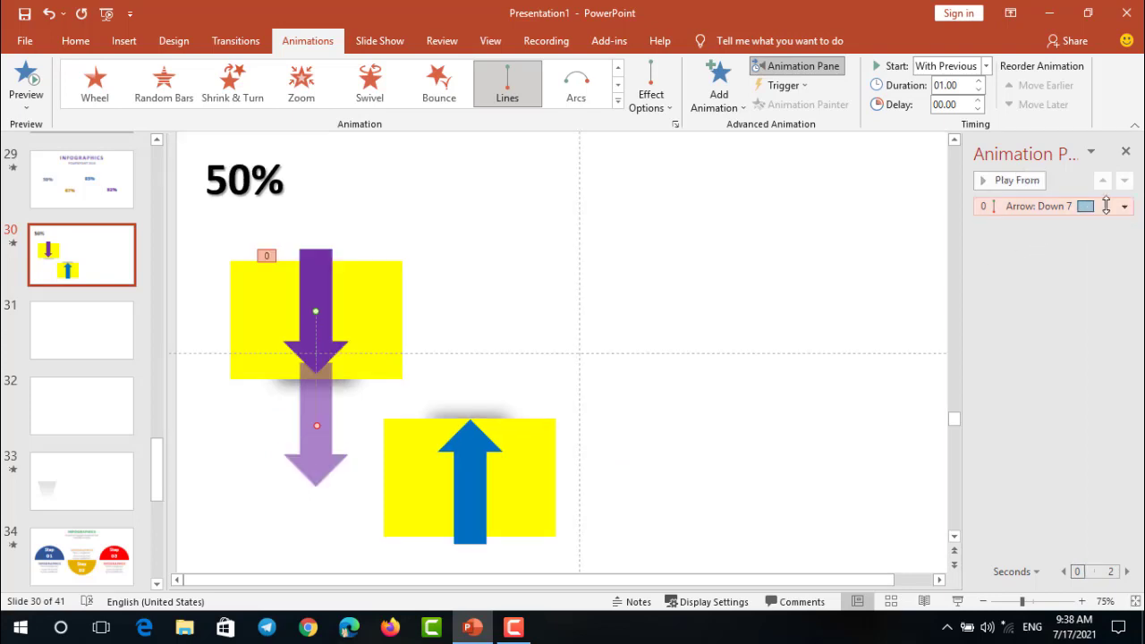
left_click(797, 66)
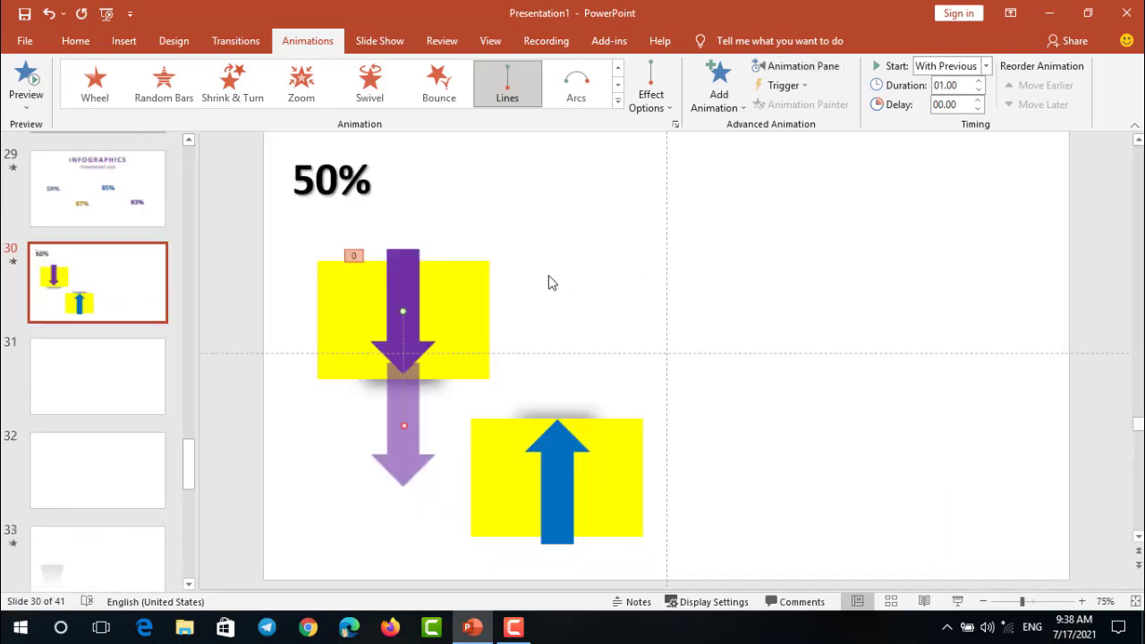
left_click(348, 205)
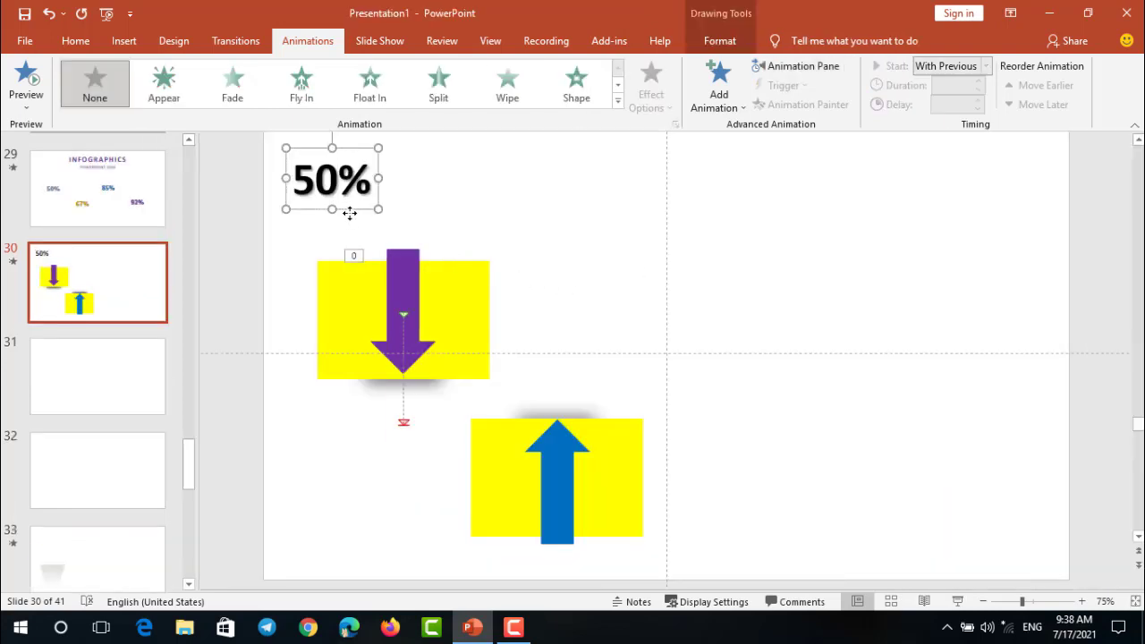
Step: Nudge the 50% label right and down and give it a Float In entrance set to Float Down
left_click_drag(347, 211, 362, 219)
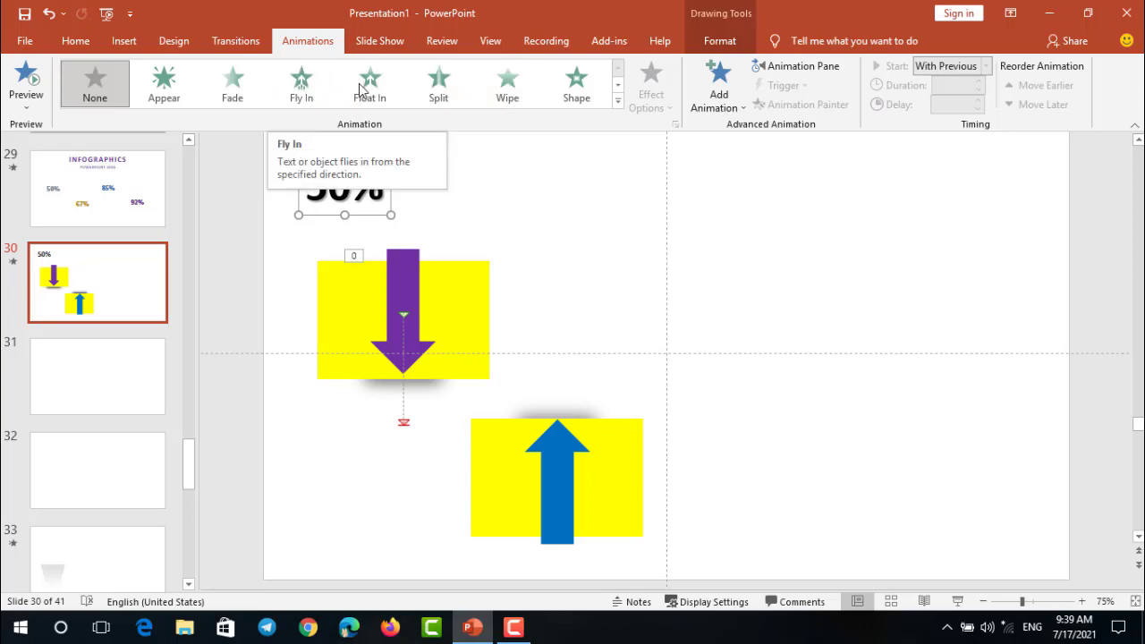
left_click(369, 85)
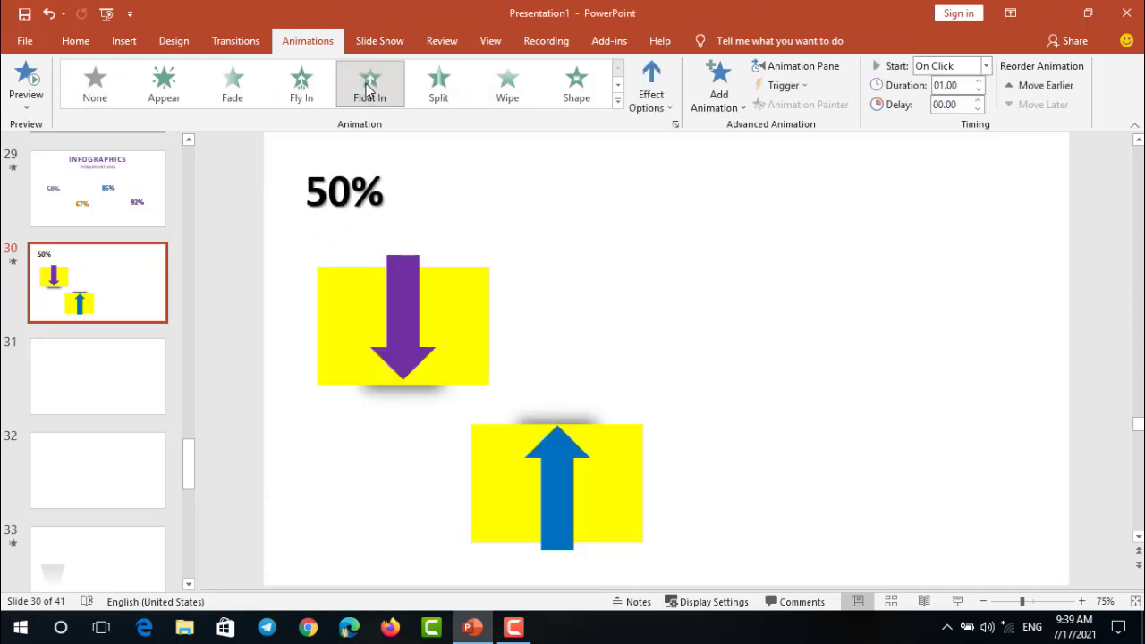
left_click(663, 114)
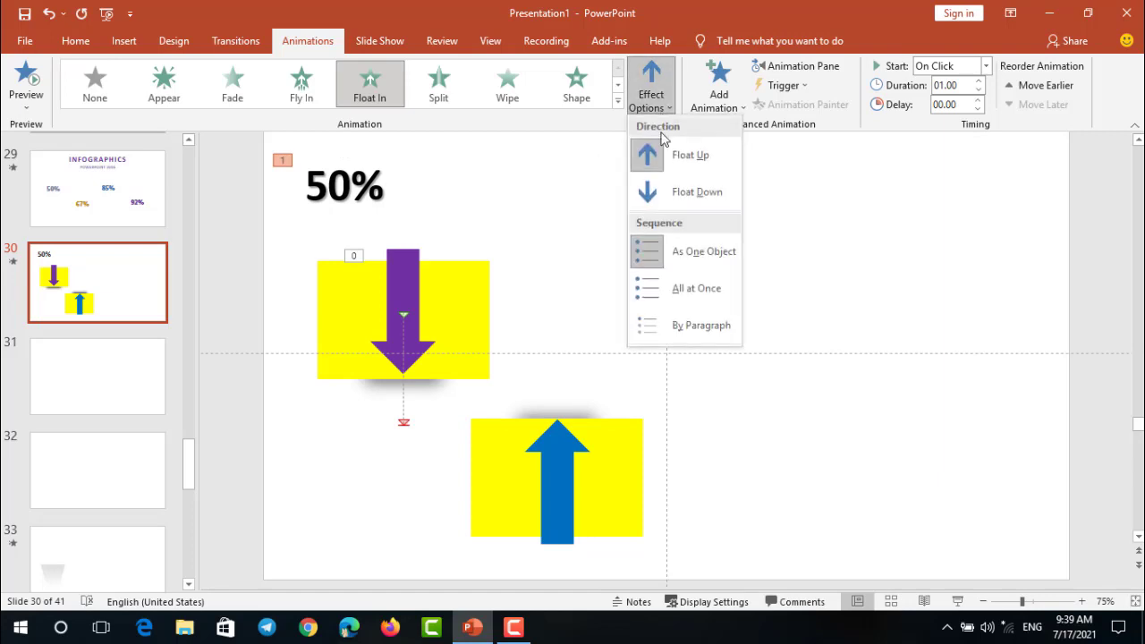
left_click(673, 185)
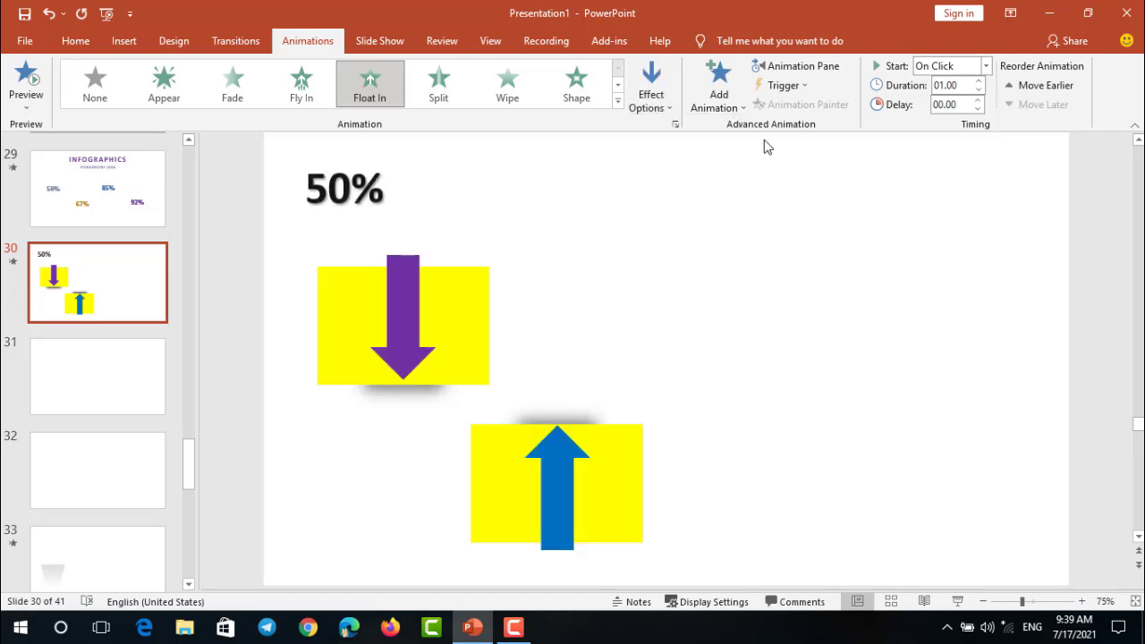
Step: Make the label's Float In start With Previous and last 1.50 seconds, then preview the slide
left_click(987, 69)
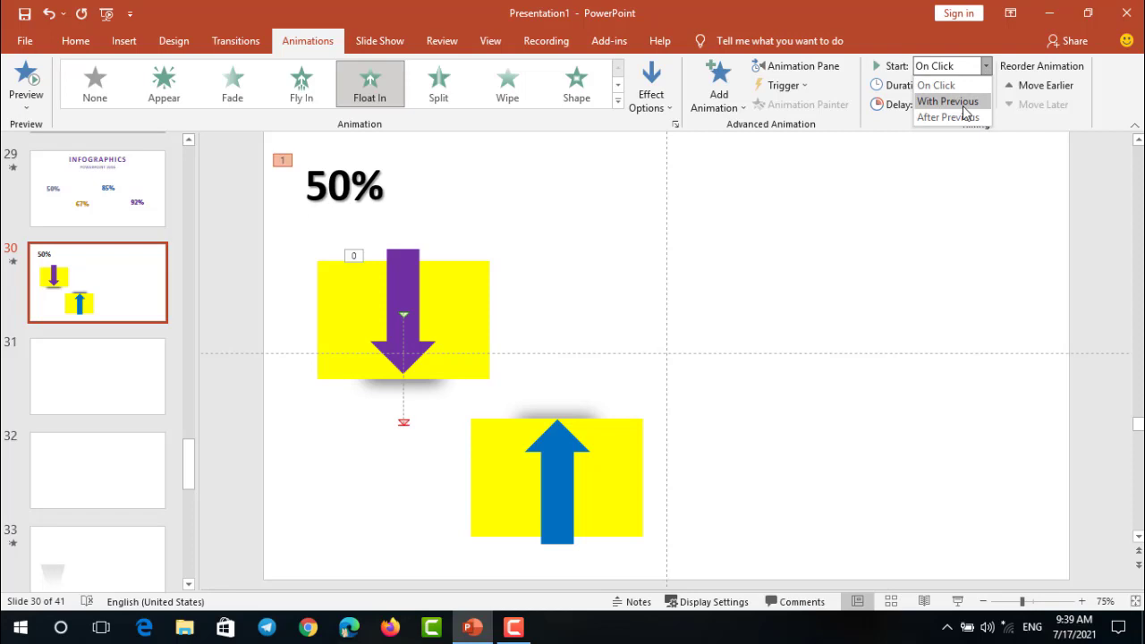
left_click(965, 104)
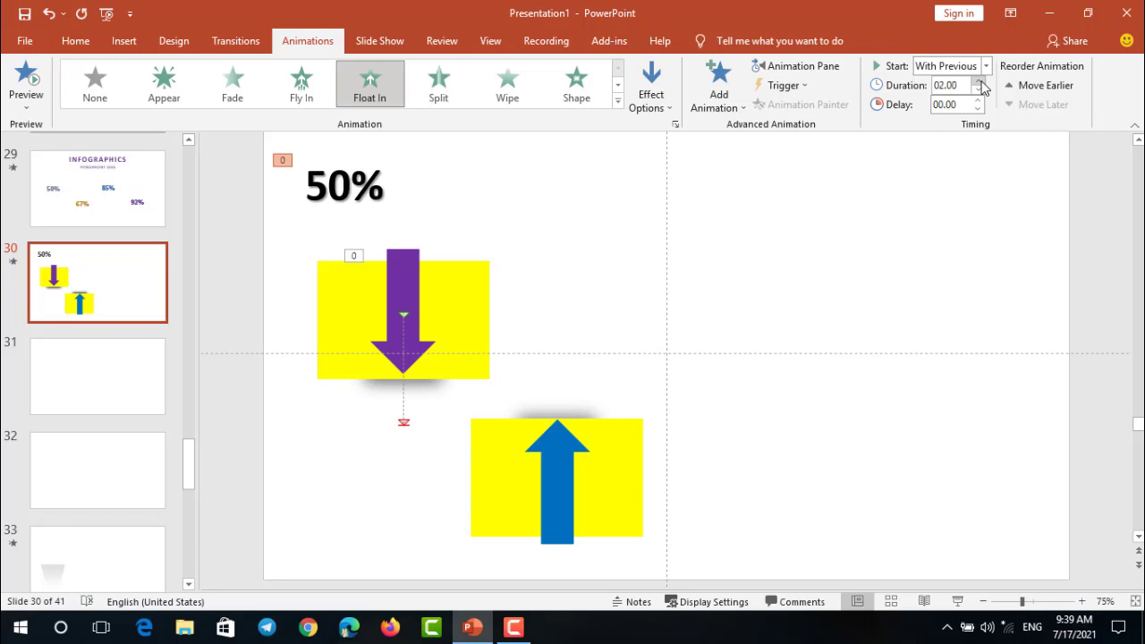
left_click(981, 90)
left_click(981, 90)
left_click(33, 82)
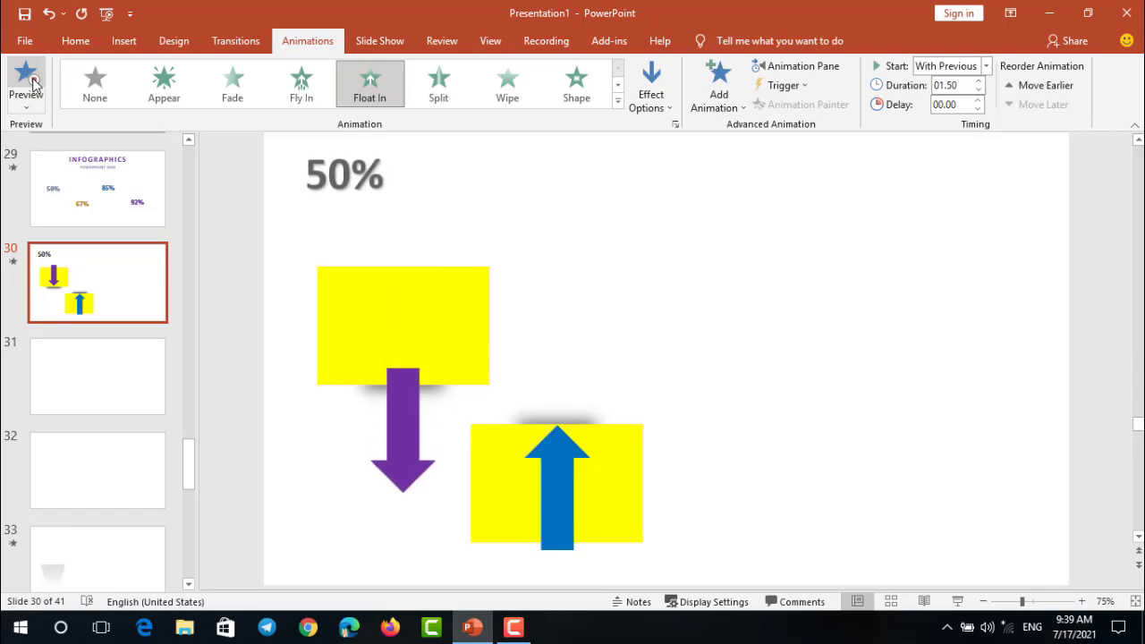
left_click_drag(391, 382, 392, 264)
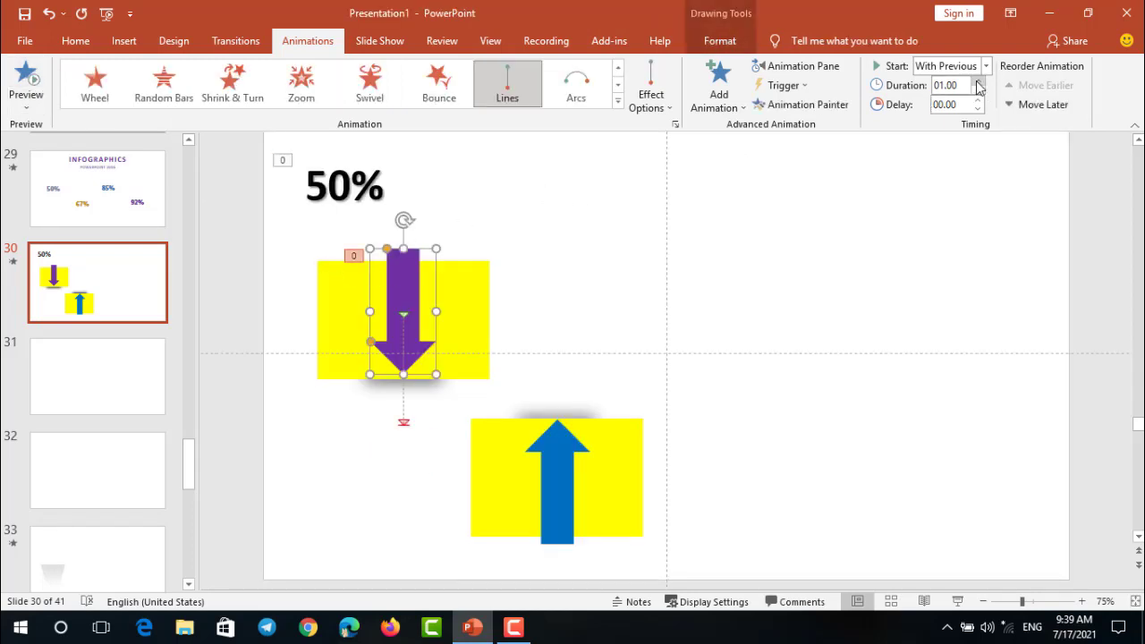
Step: Cut the 50% label's Float In to 1.00 second and nudge the label right and down, previewing the timing
left_click(32, 84)
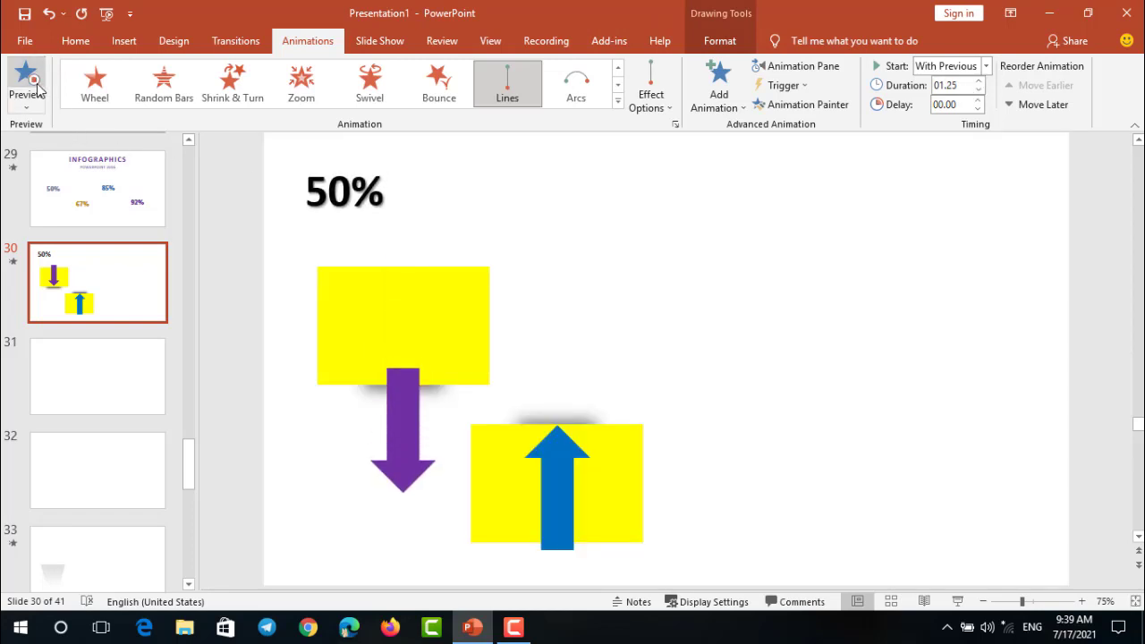
left_click(354, 199)
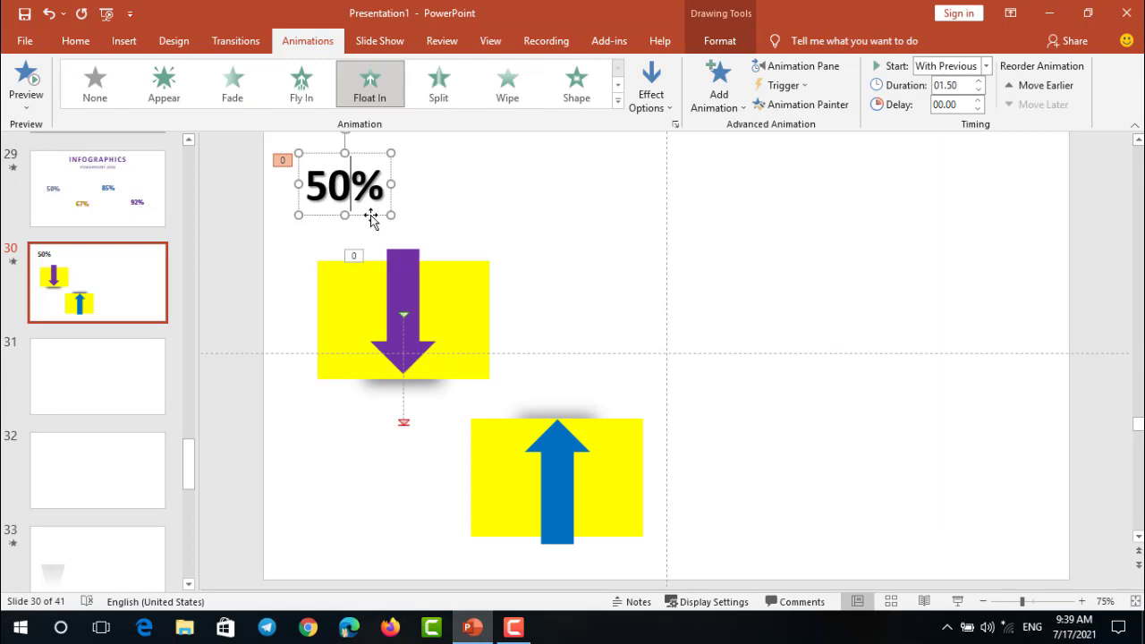
left_click(403, 259)
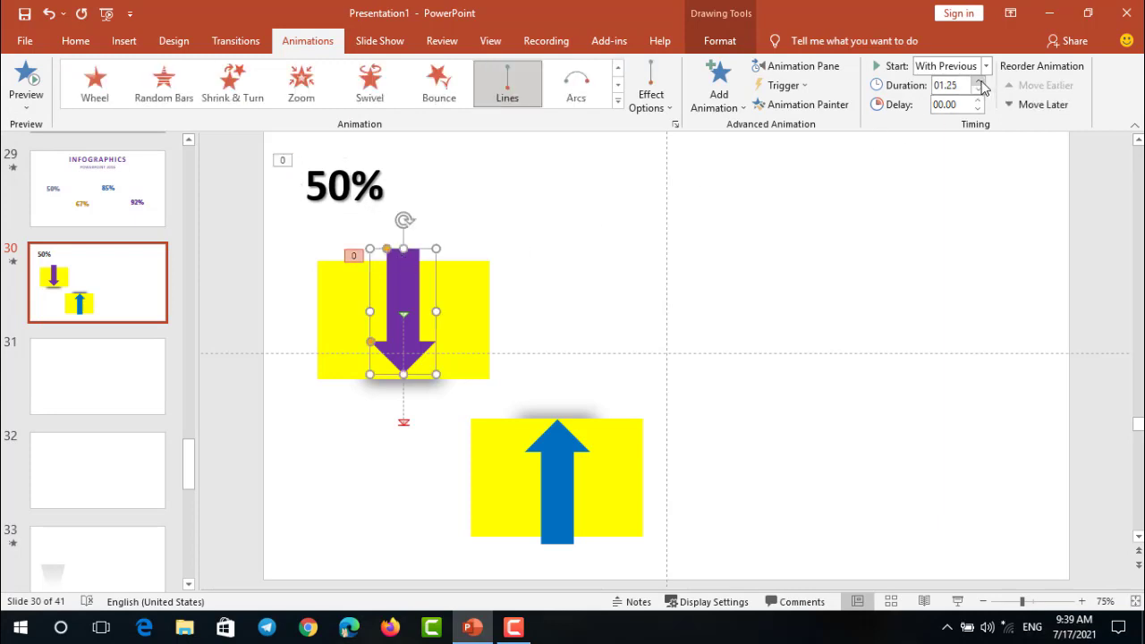
left_click(34, 77)
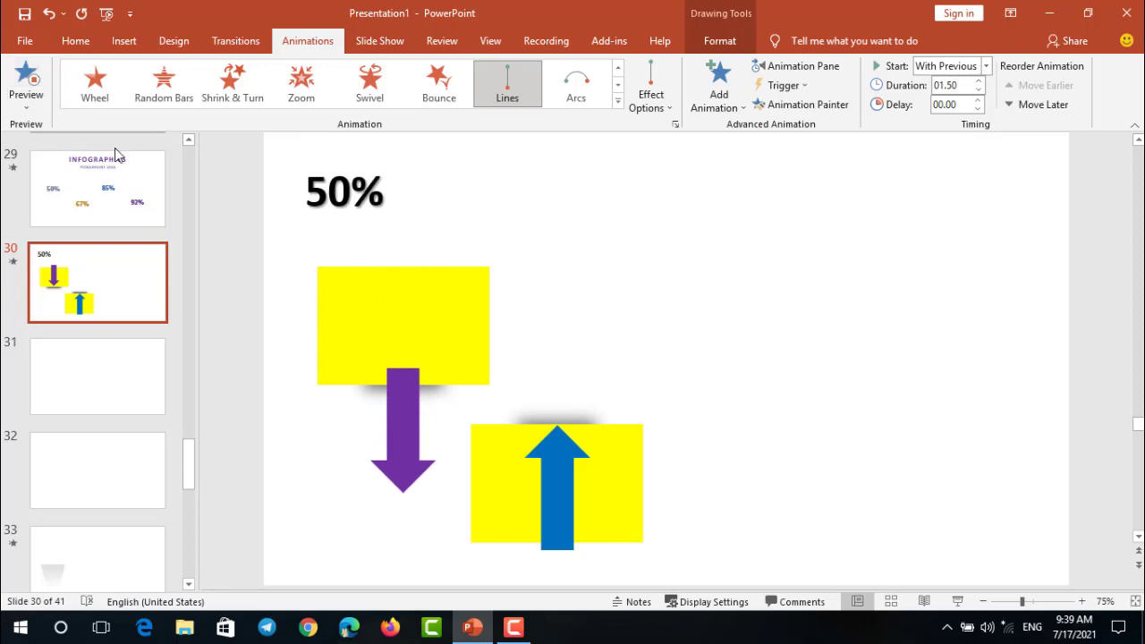
left_click(348, 199)
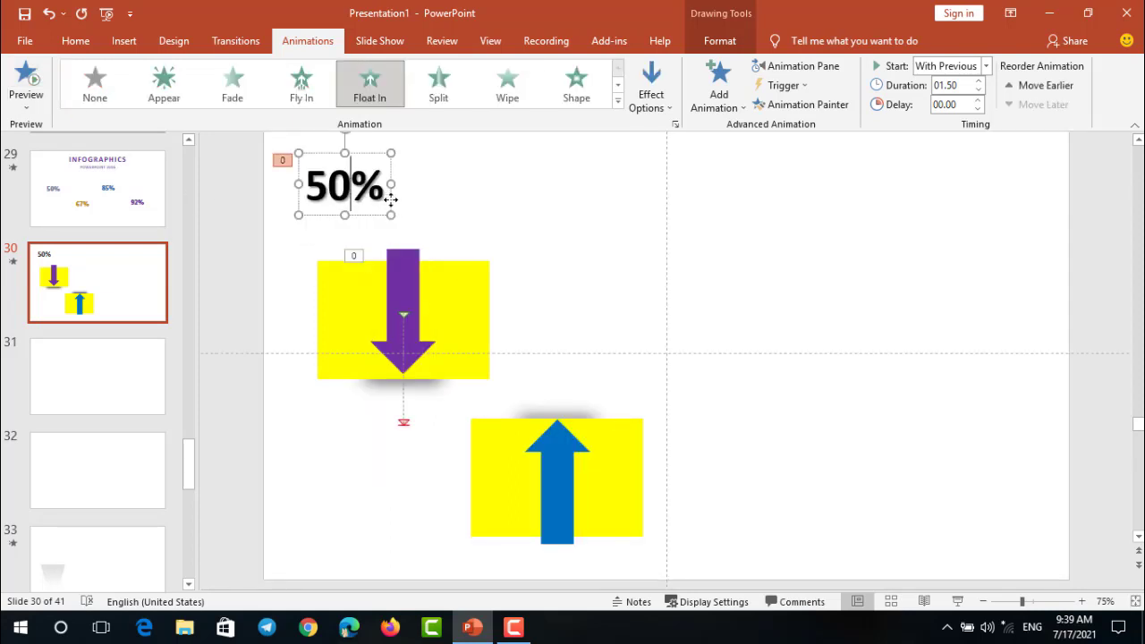
left_click_drag(391, 199, 403, 199)
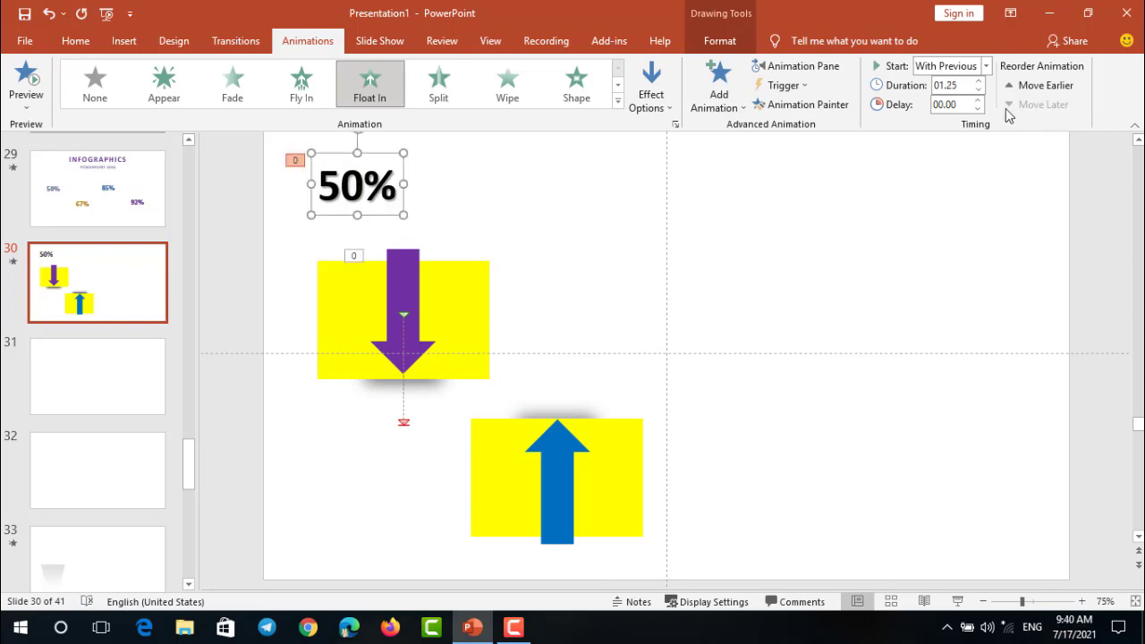
left_click(978, 90)
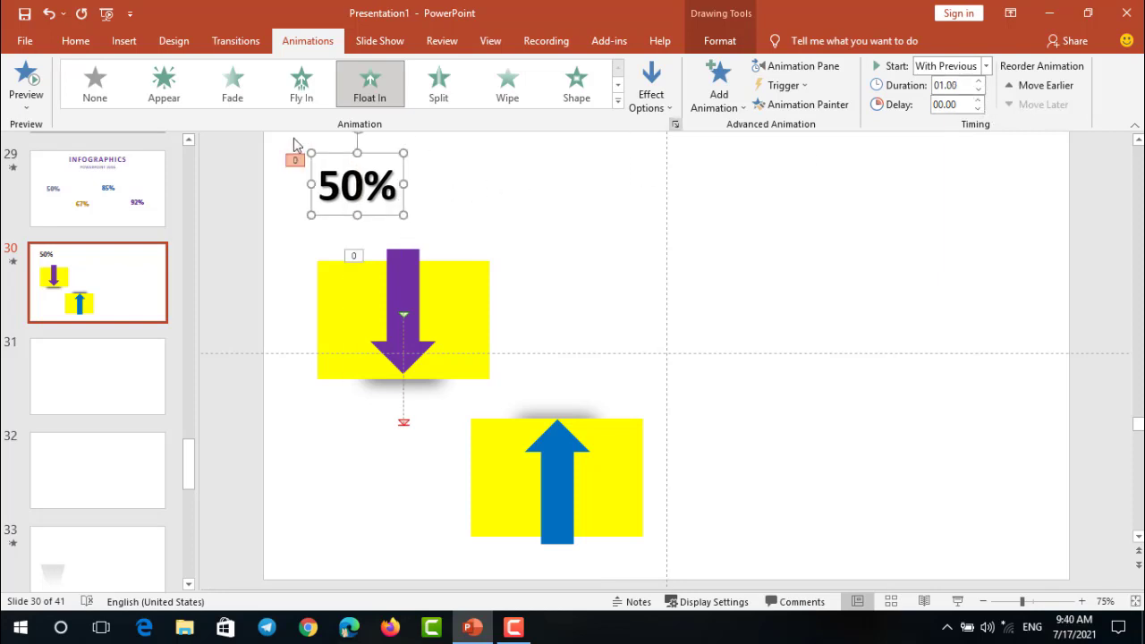
left_click(36, 79)
left_click_drag(370, 217, 391, 227)
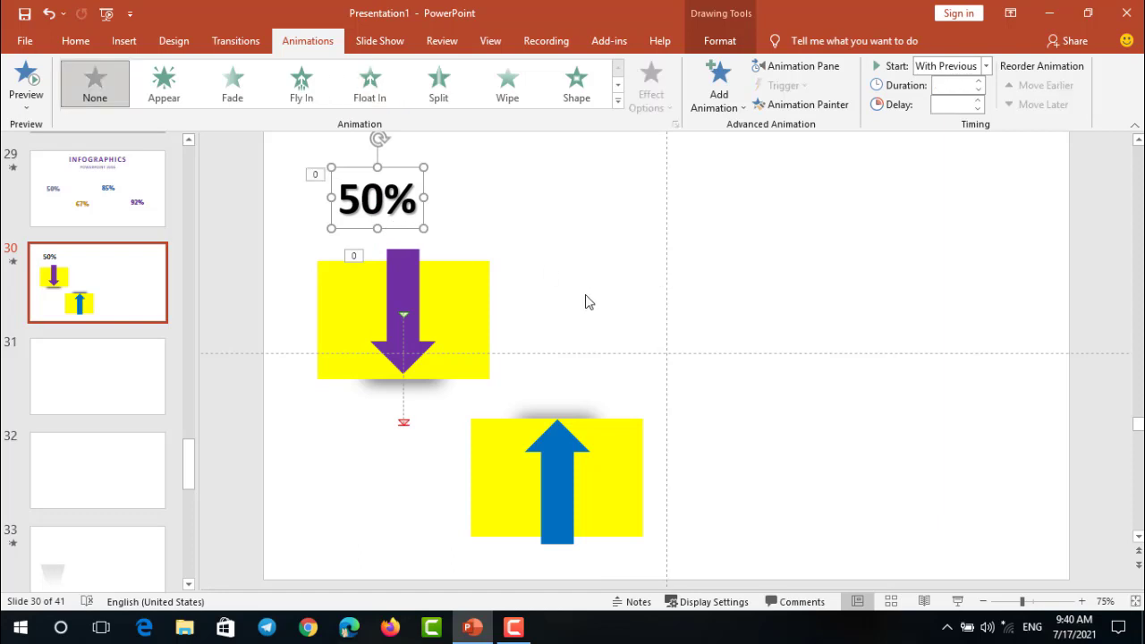
Step: Use Animation Painter to copy the purple arrow's Lines motion onto the blue arrow, reversed to Up
left_click(409, 288)
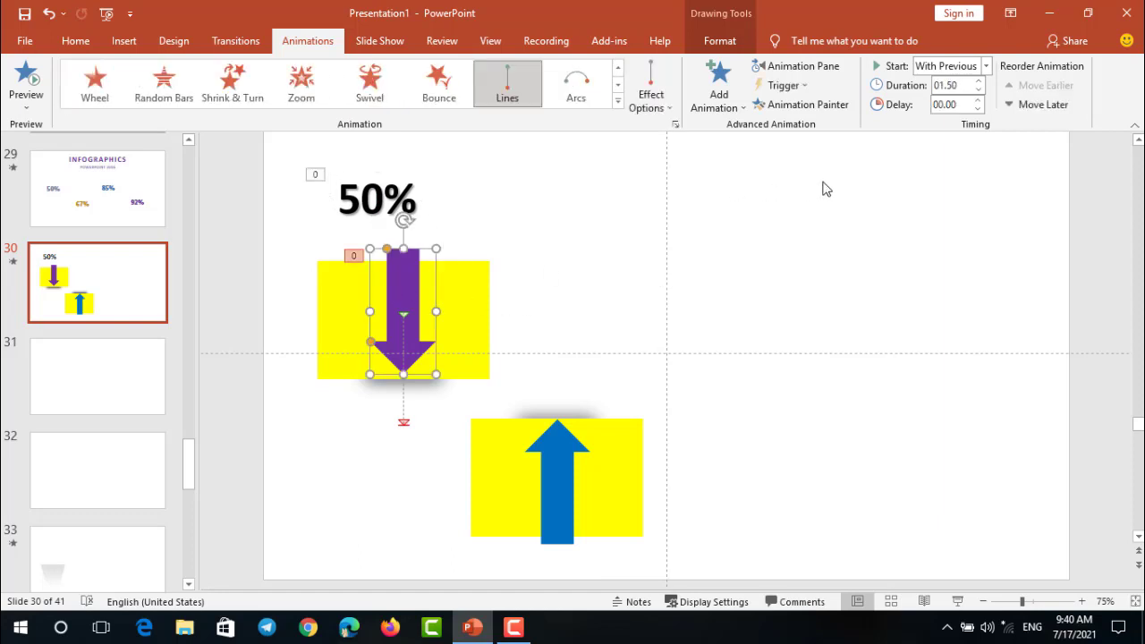
left_click(808, 104)
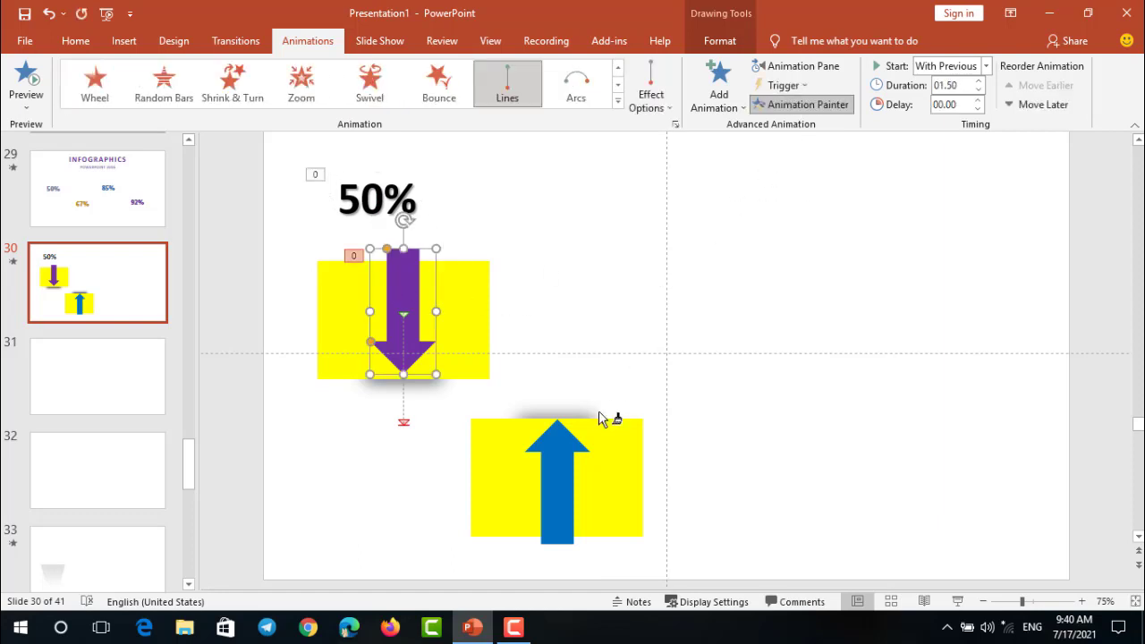
left_click(552, 460)
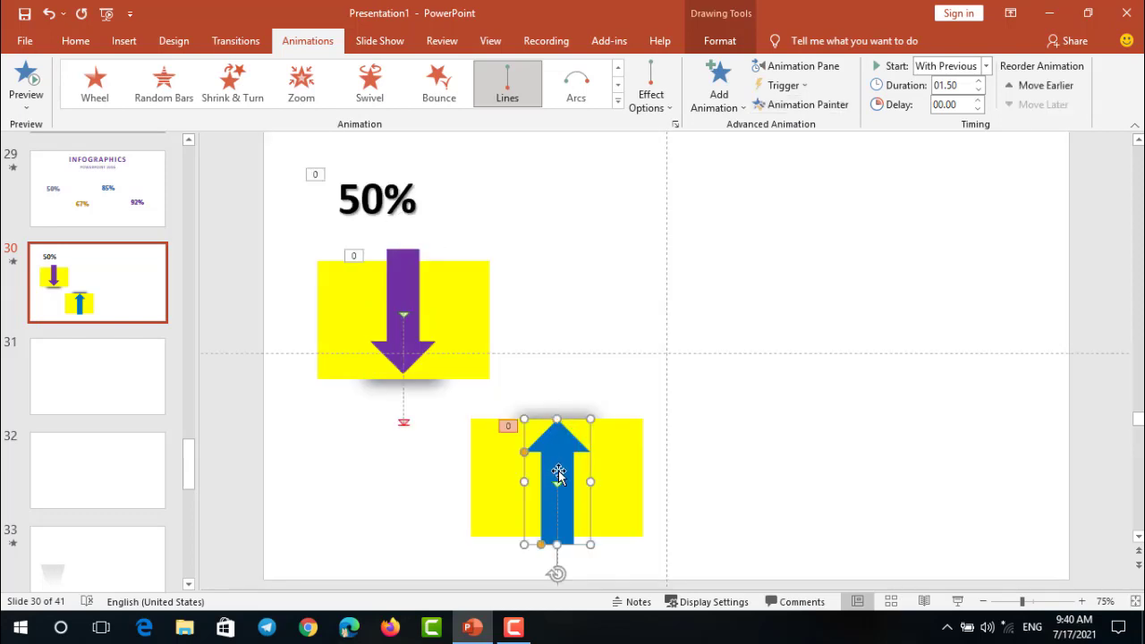
left_click(662, 104)
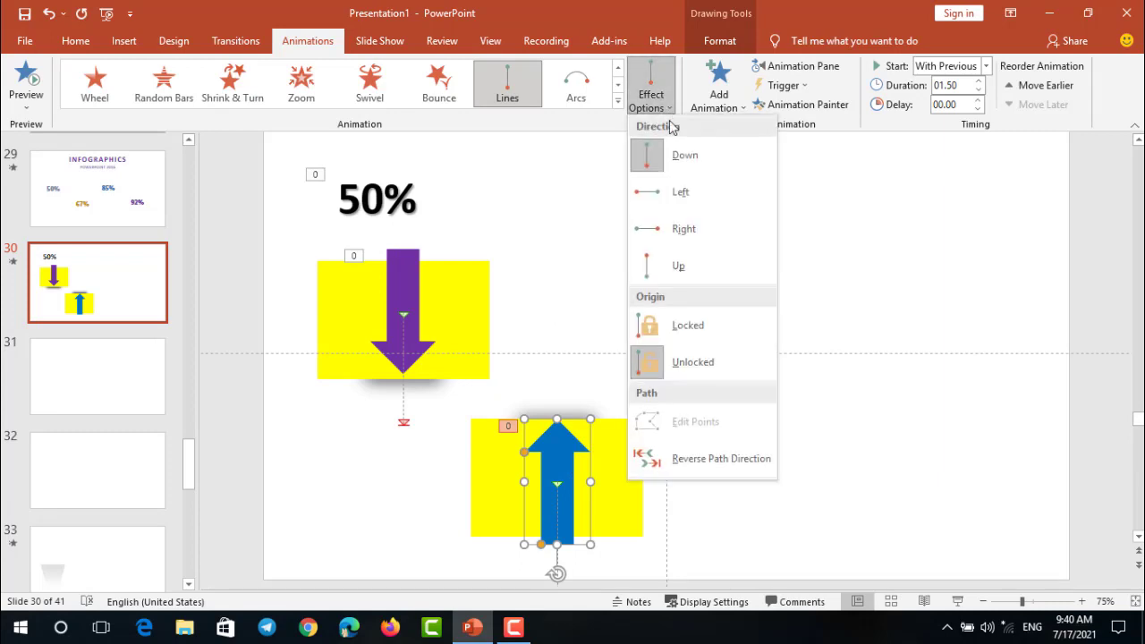
left_click(689, 267)
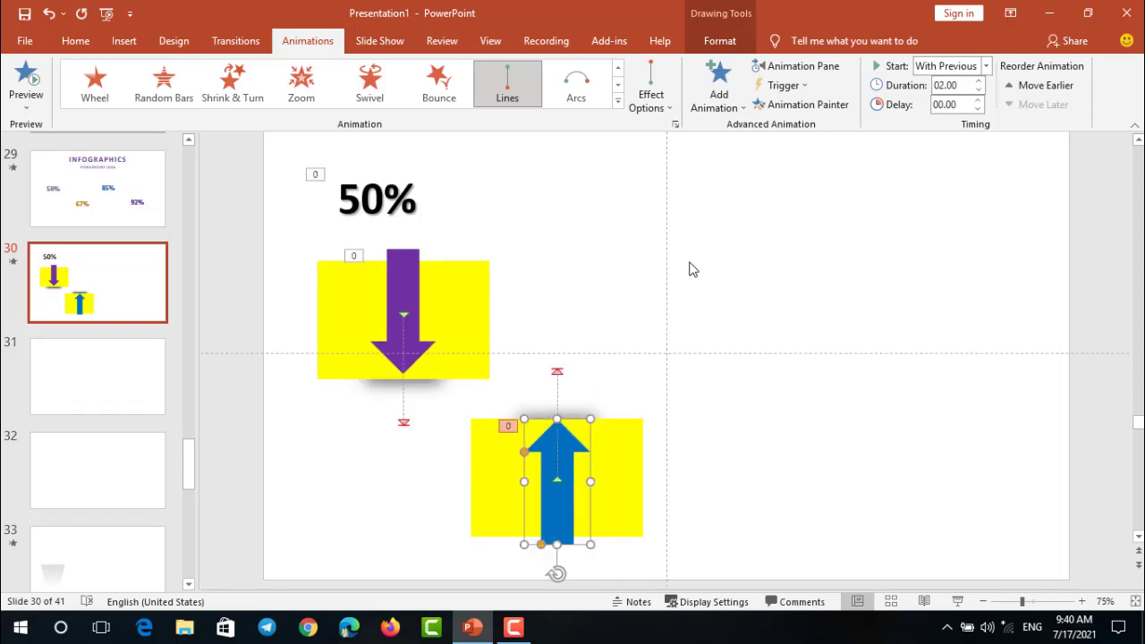
left_click(708, 269)
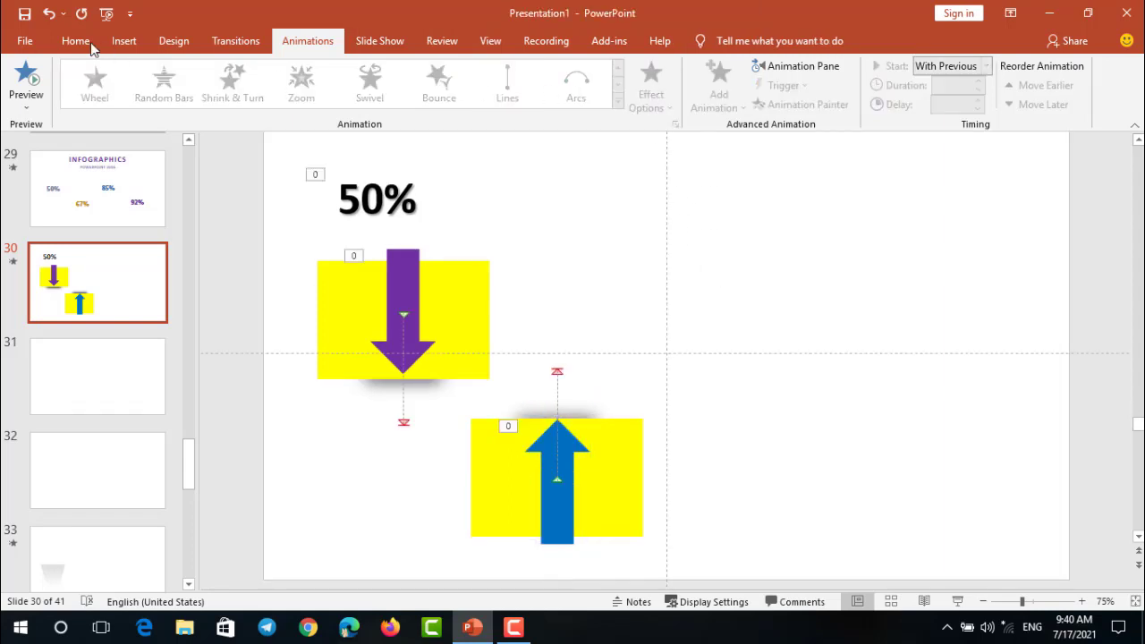
Step: Insert a text box on the slide's right half and type 67%
left_click(119, 40)
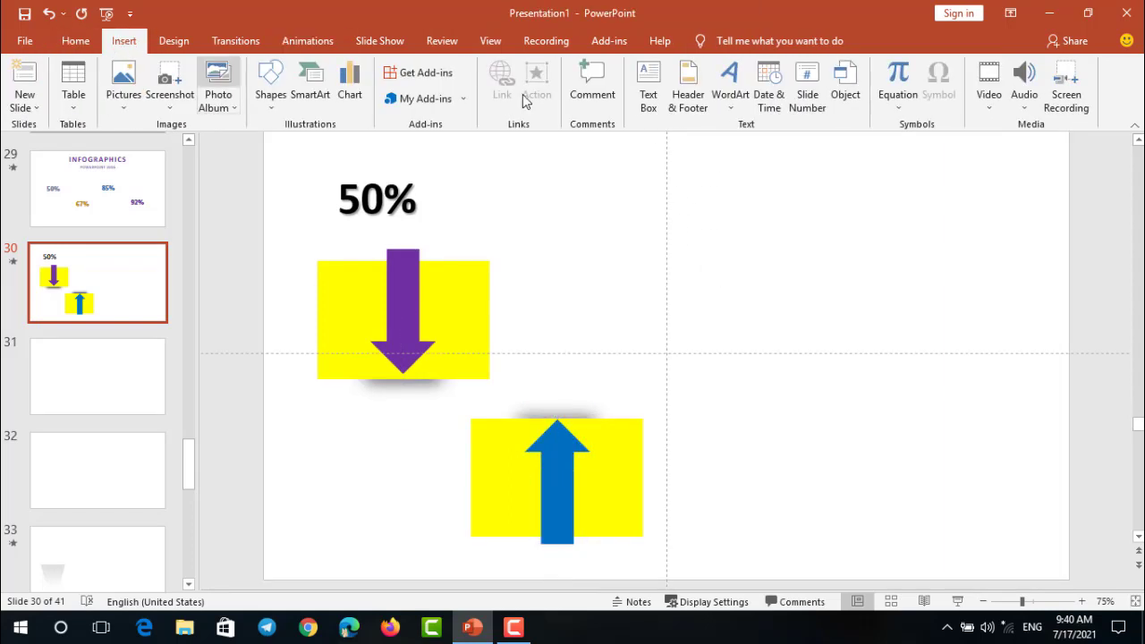
left_click(271, 107)
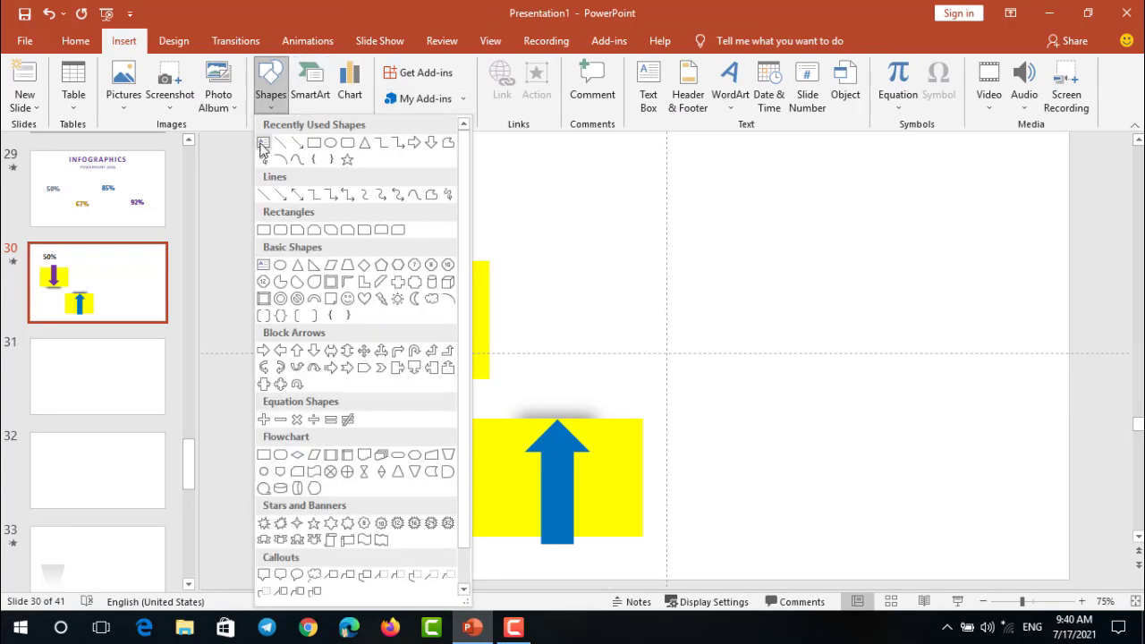
left_click(261, 146)
left_click(705, 297)
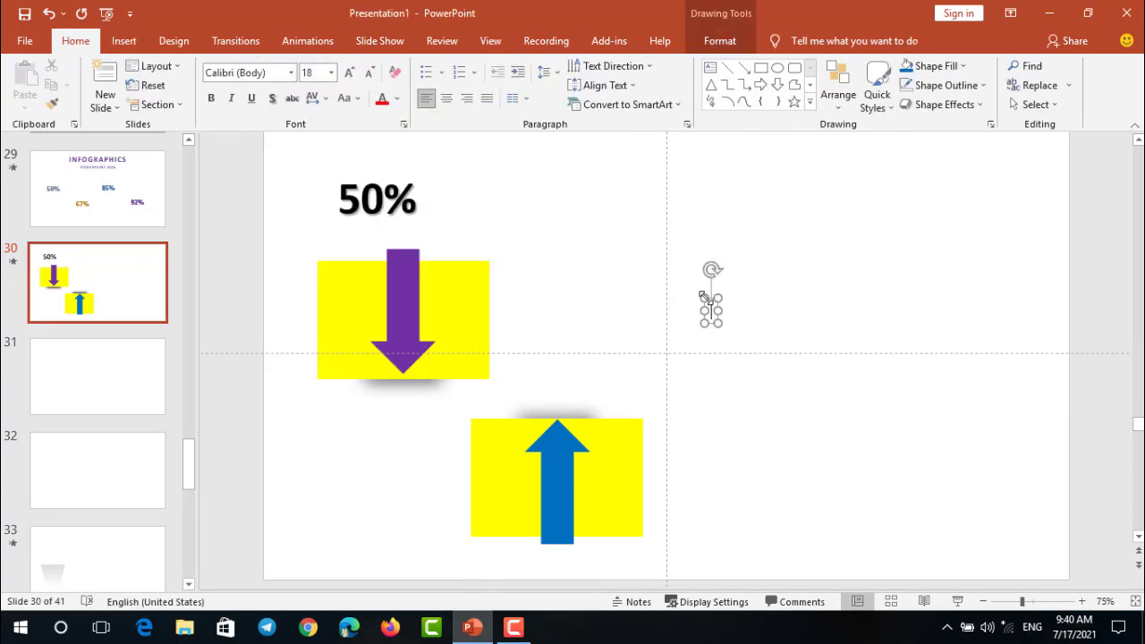
type("67")
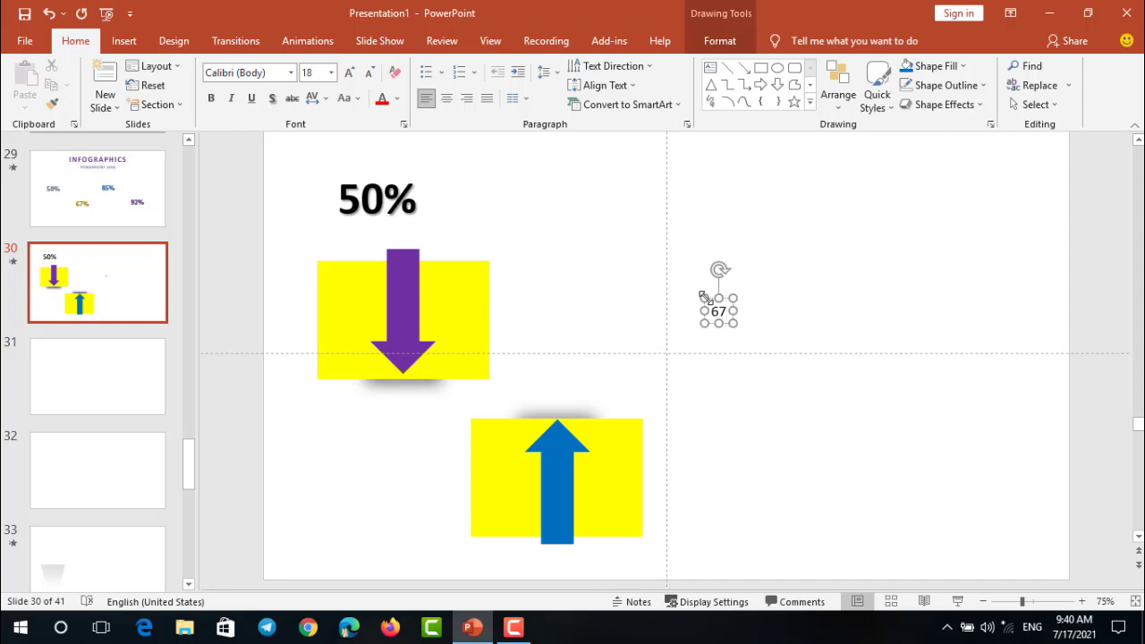
type("%")
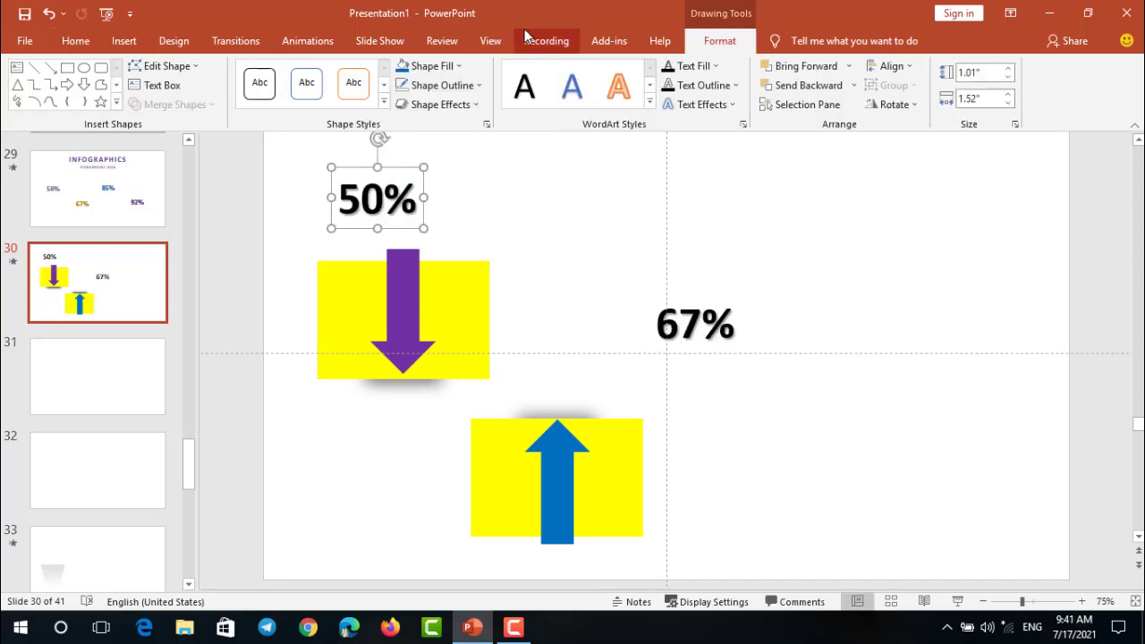
Step: Paint the 50% label's animation onto the 67% label and set it to start After Previous
left_click(389, 42)
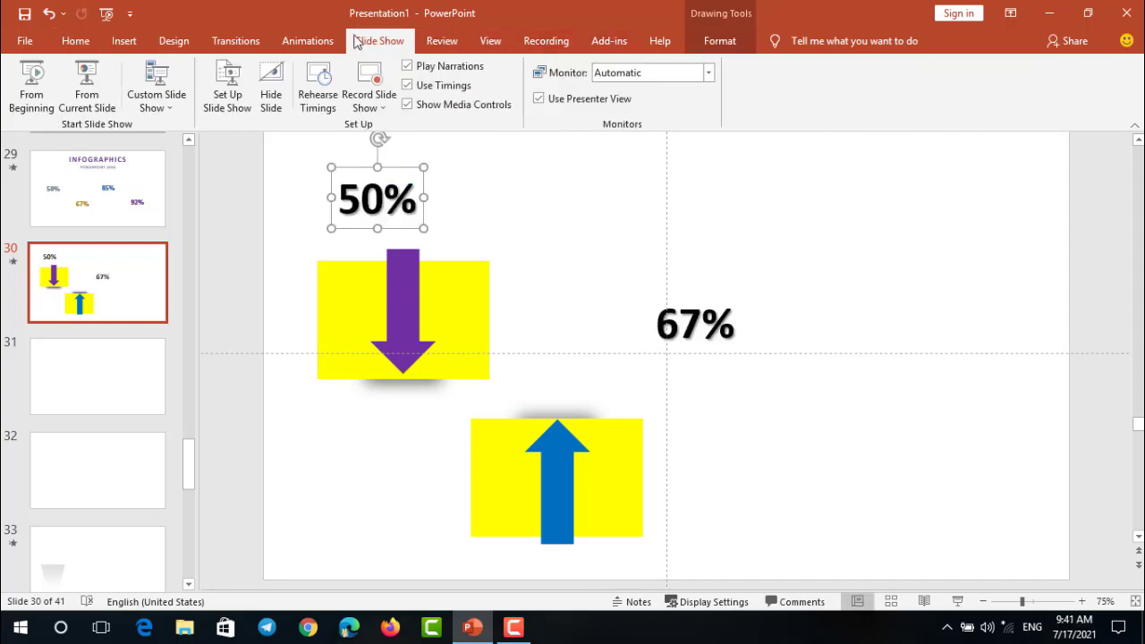
left_click(306, 42)
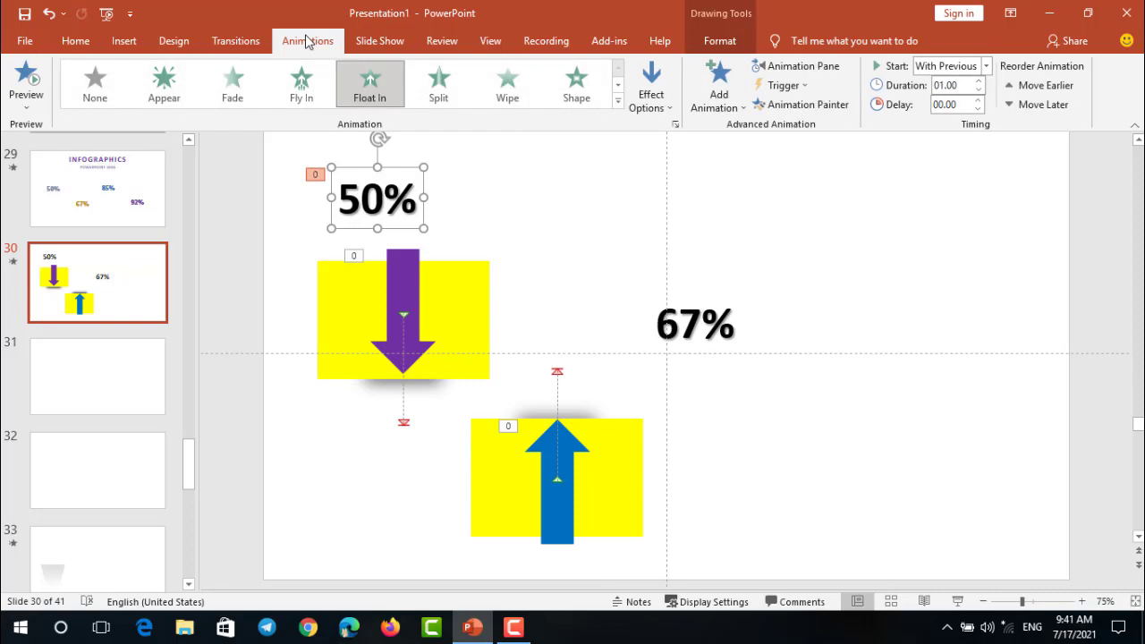
left_click(795, 106)
left_click(714, 325)
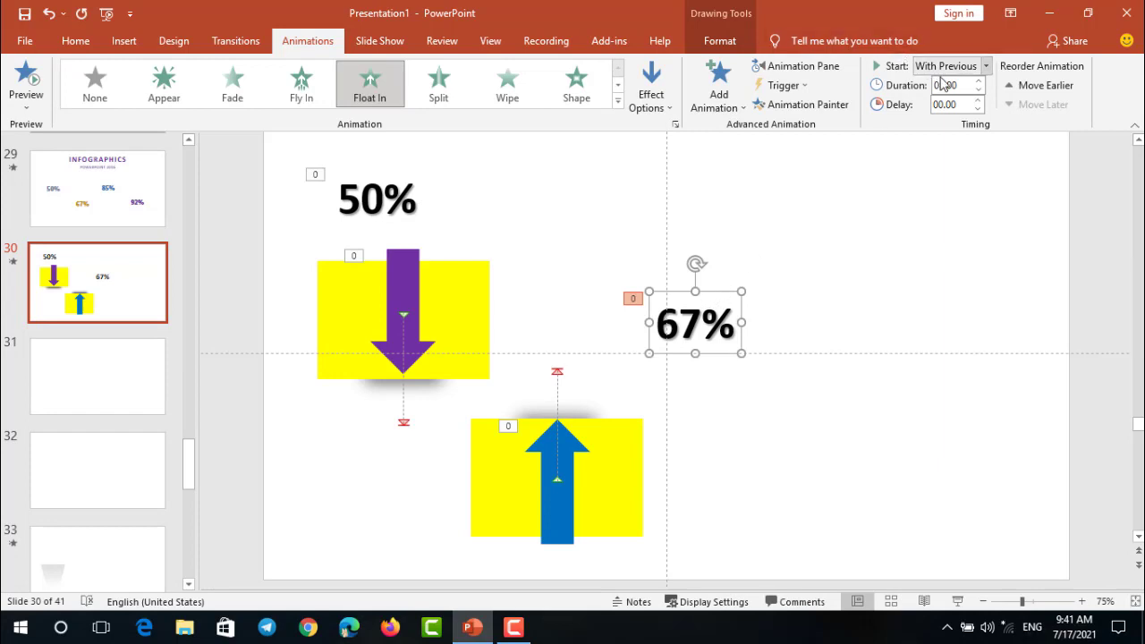
left_click(986, 66)
left_click(961, 118)
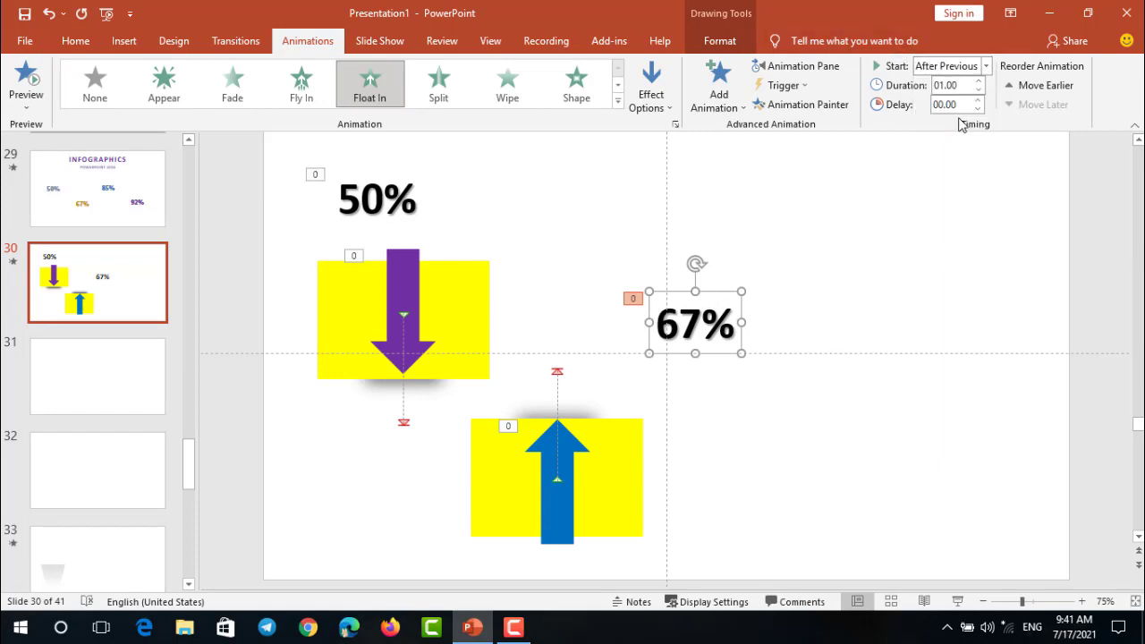
left_click(986, 67)
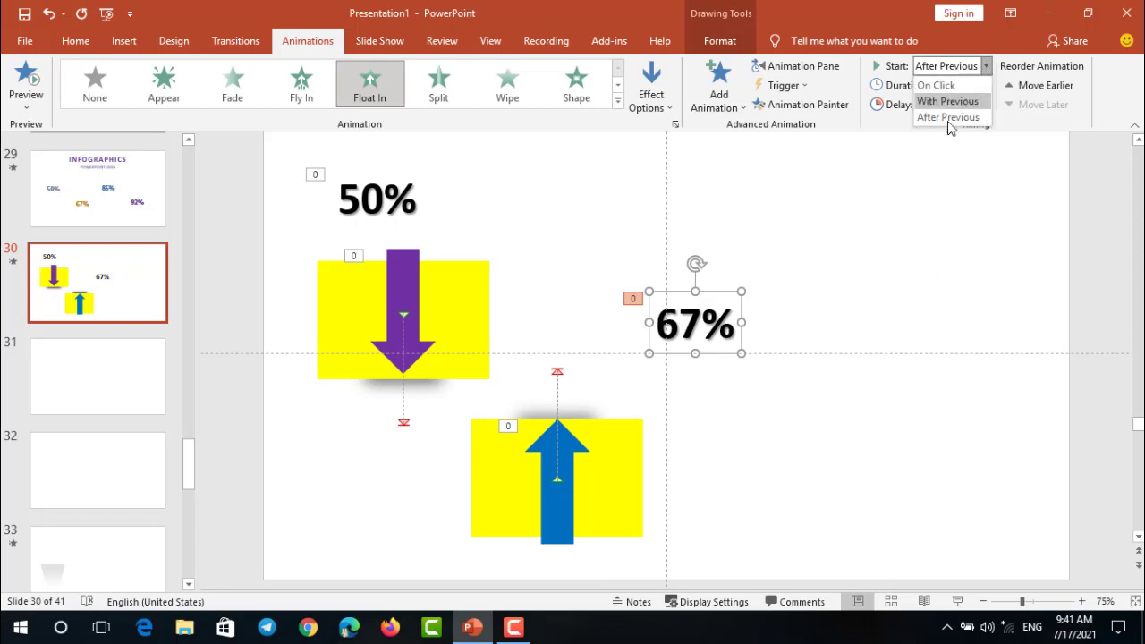
left_click(635, 302)
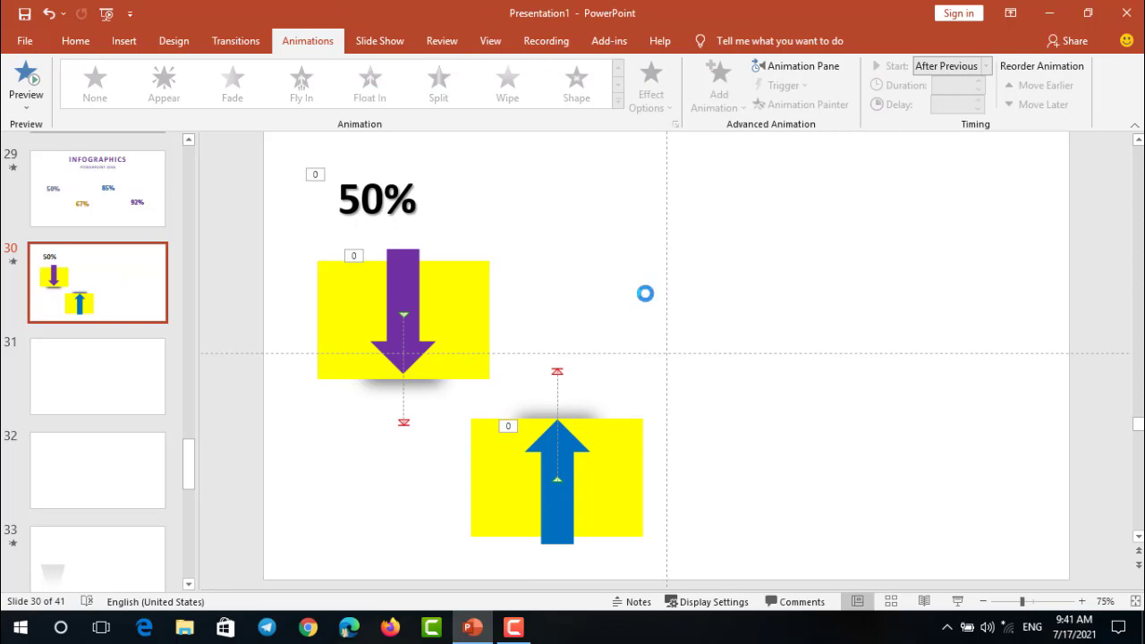
left_click(637, 302)
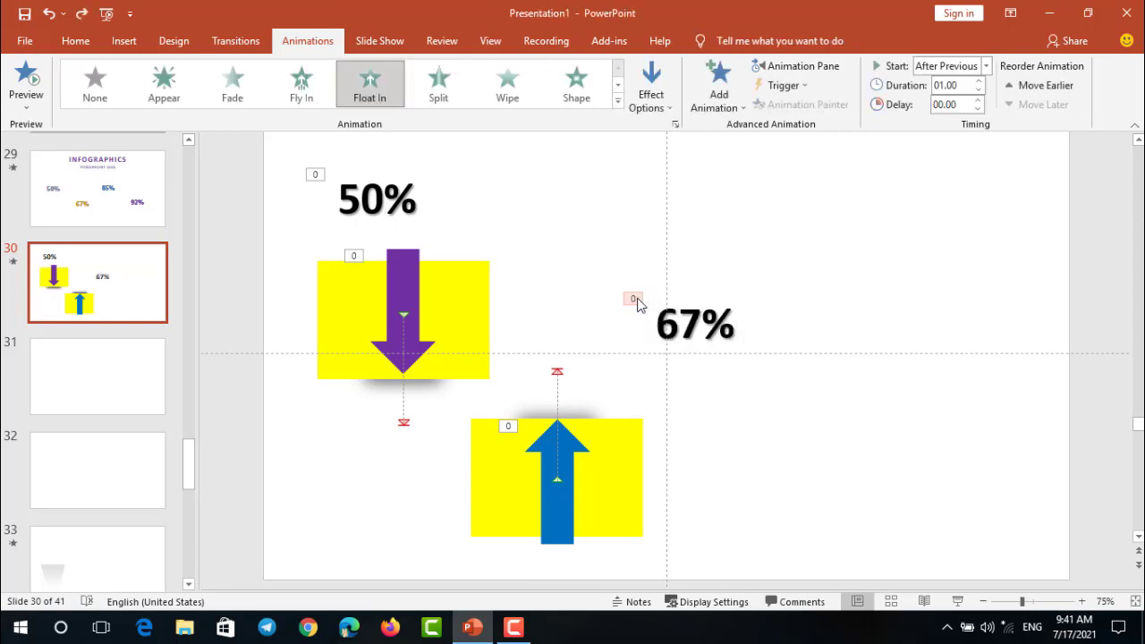
key("Tab")
Step: Reapply the 50% label's Float In to 67%, set it to Float Up, and move it onto the lower yellow box
left_click(682, 298)
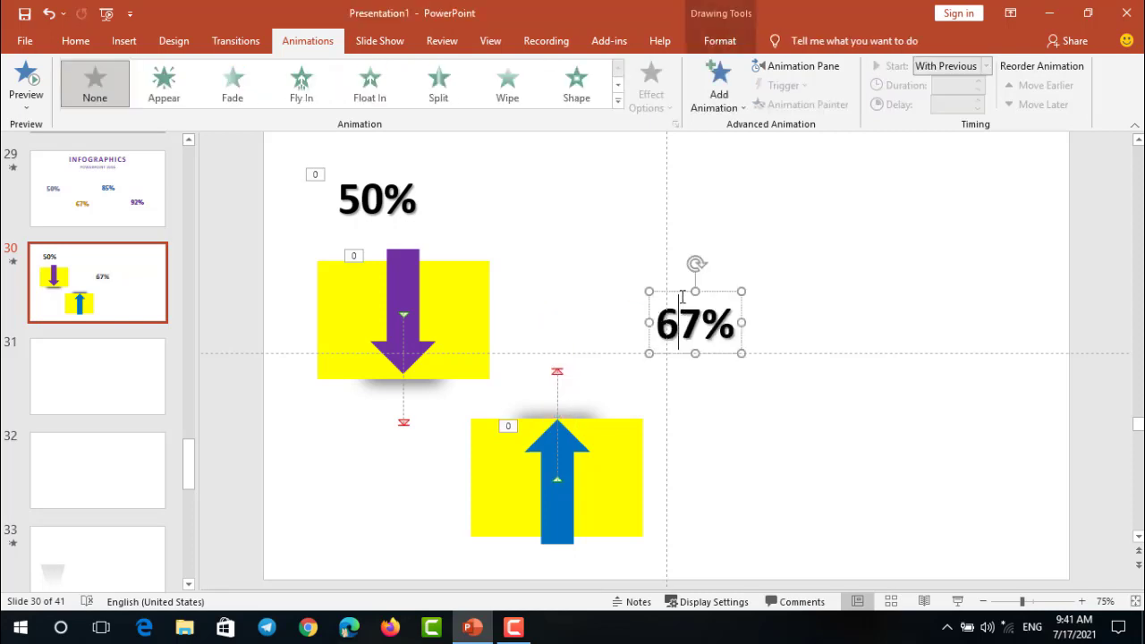
left_click(417, 215)
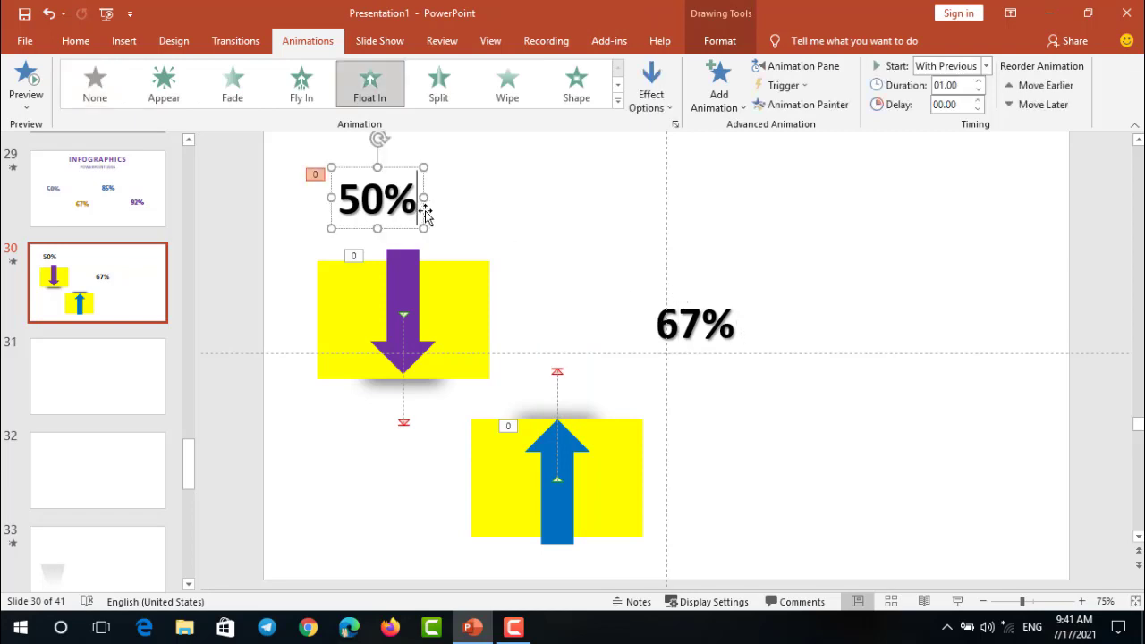
left_click(787, 106)
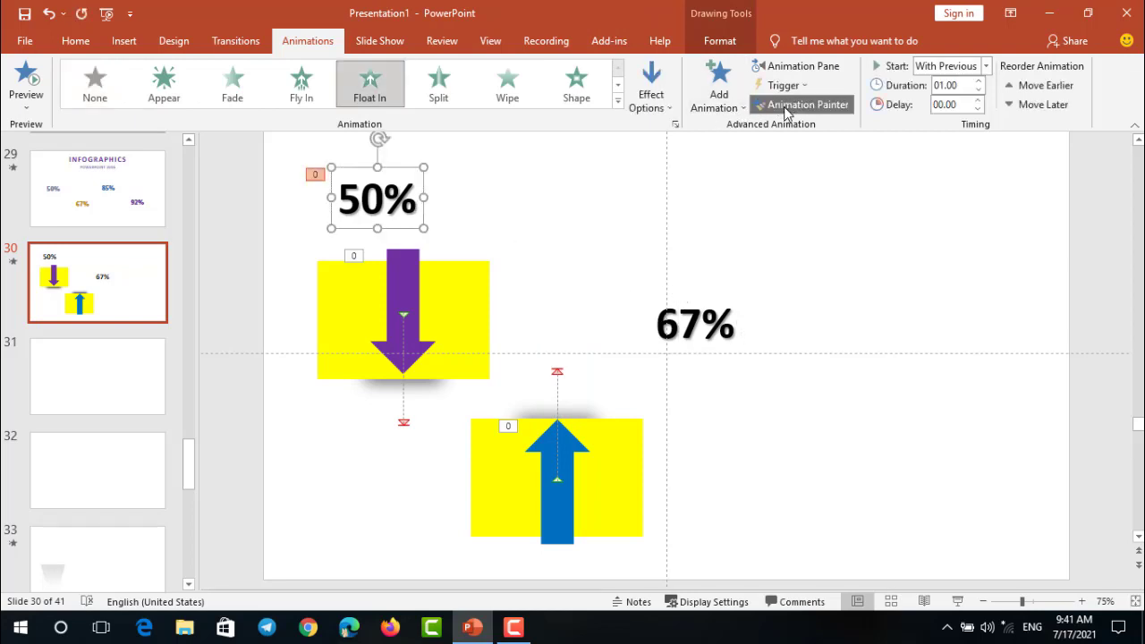
left_click(701, 306)
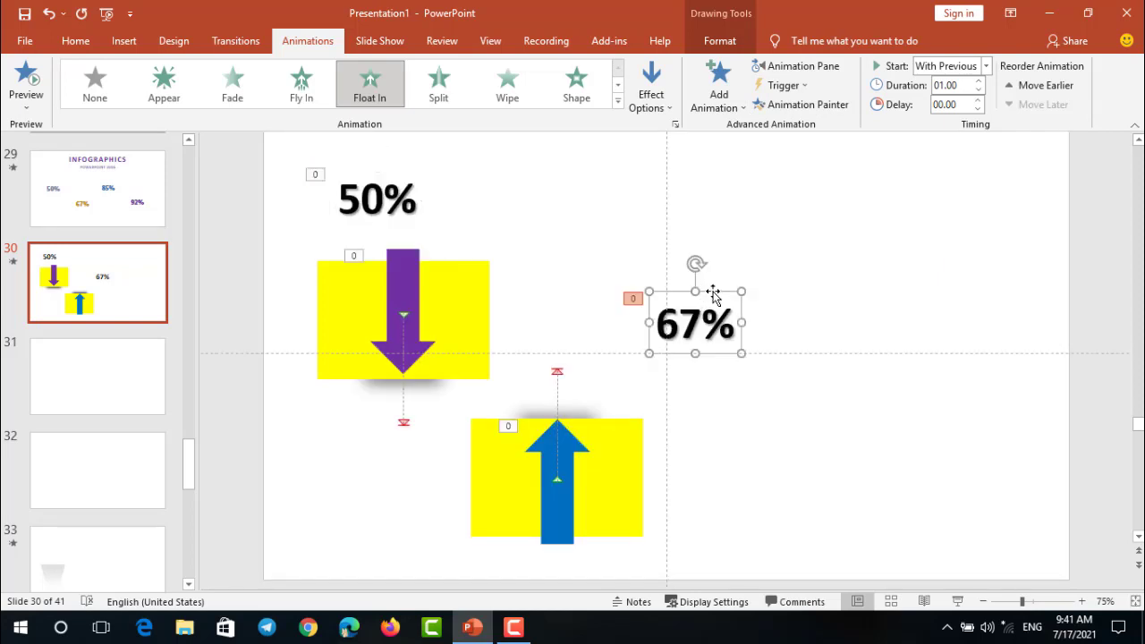
left_click(652, 87)
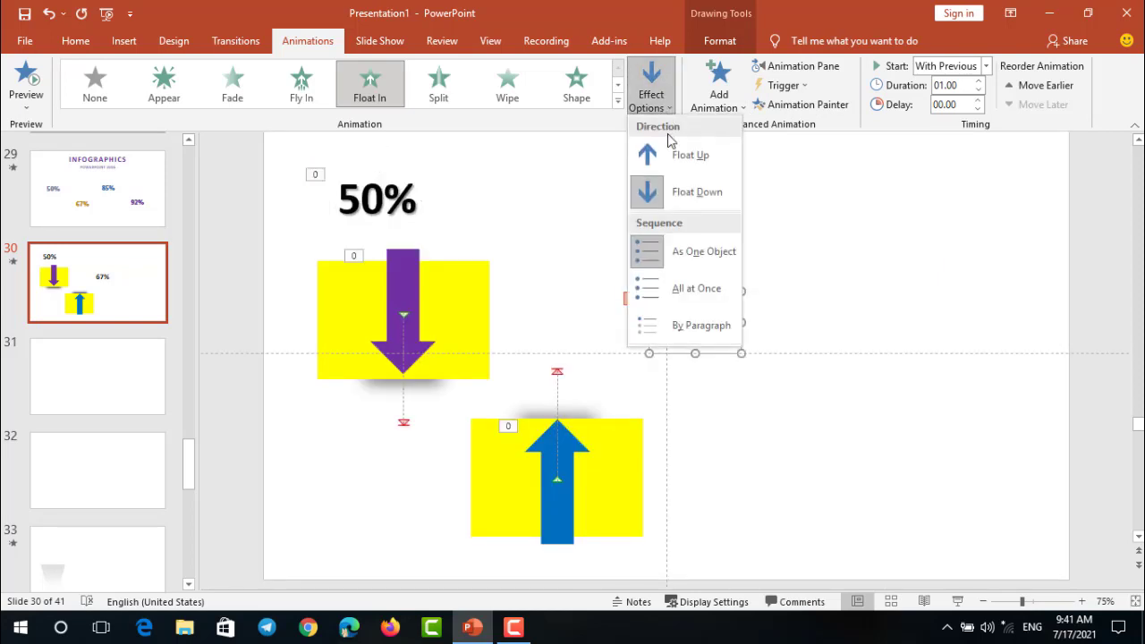
left_click(689, 157)
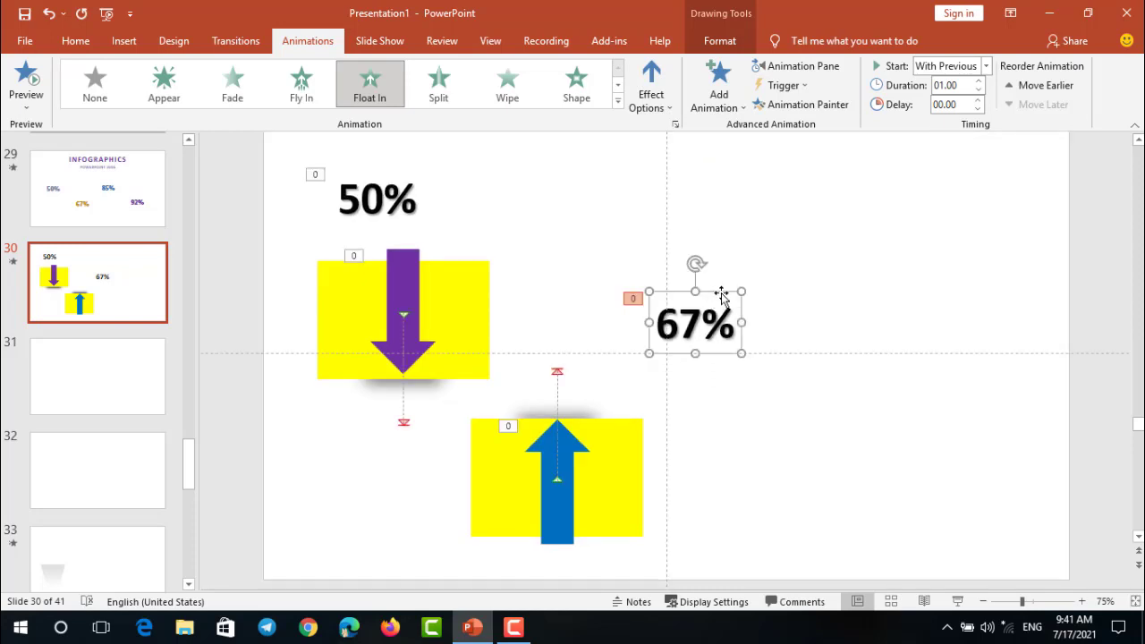
left_click_drag(721, 296, 579, 429)
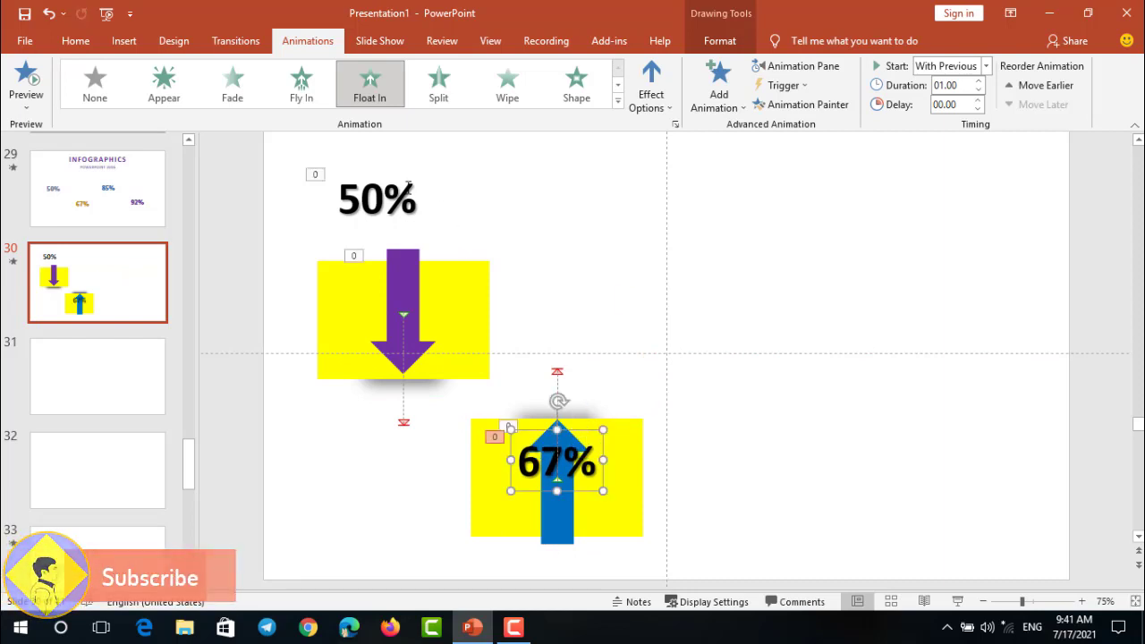
Step: Move the 50% label down onto the upper yellow box over the purple arrow and preview the animation four times
left_click(407, 172)
left_click_drag(407, 173, 436, 284)
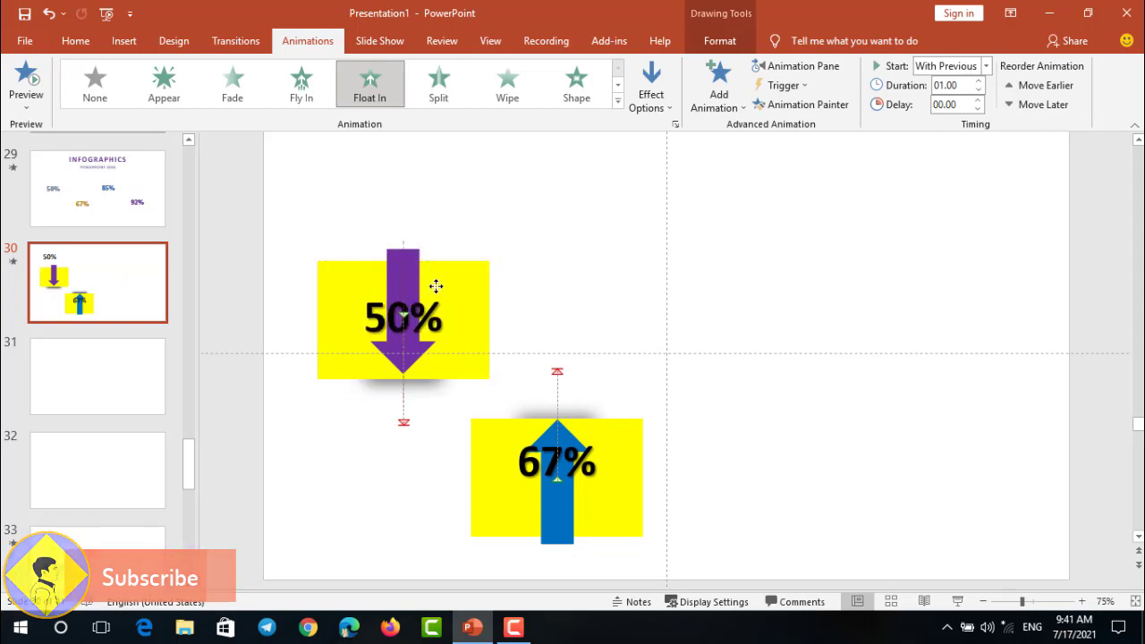
left_click_drag(437, 284, 437, 287)
left_click(25, 74)
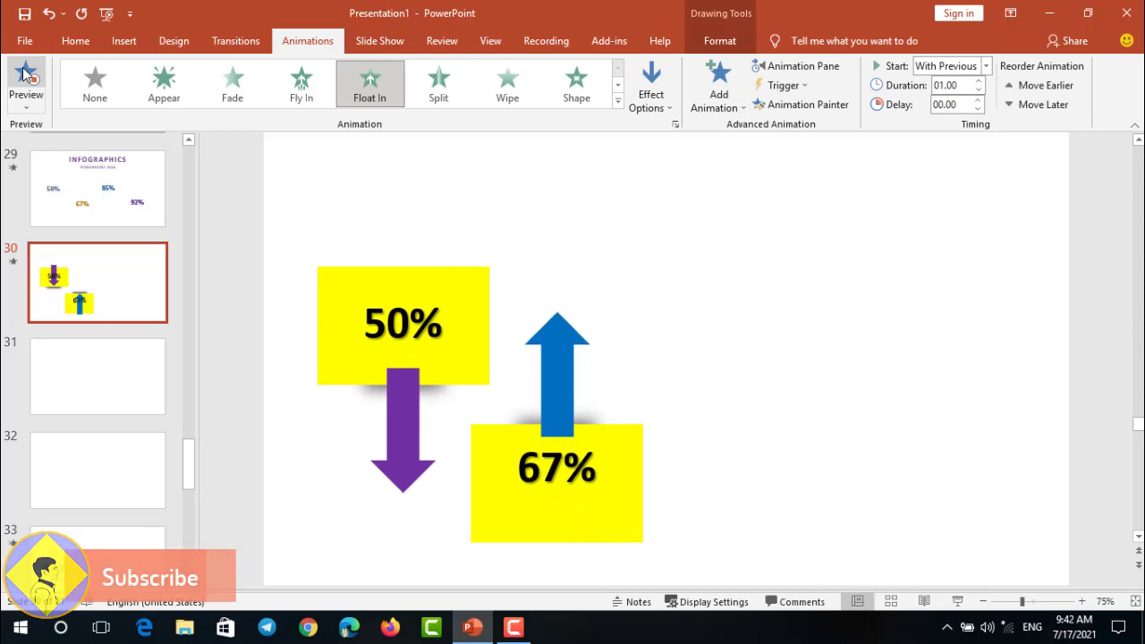
left_click(25, 73)
left_click(25, 73)
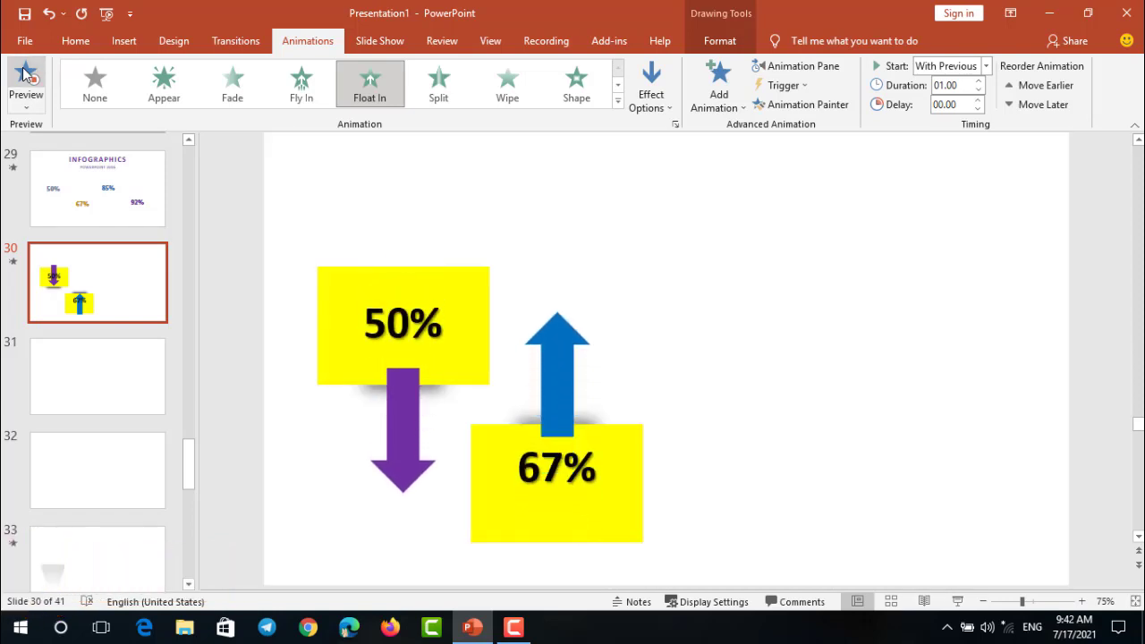
left_click(25, 73)
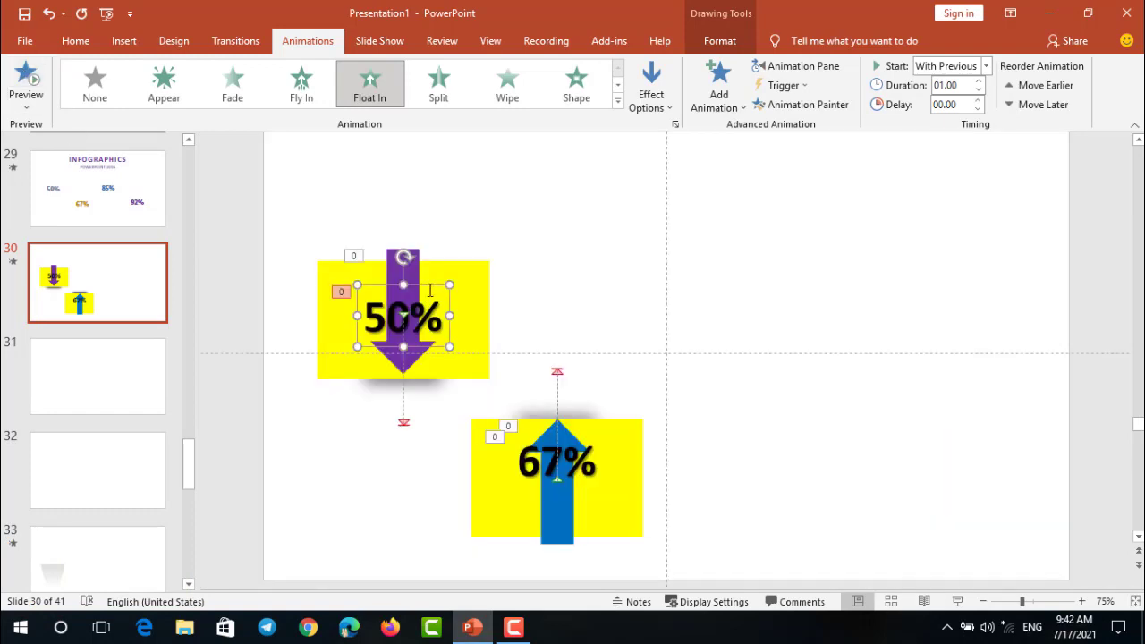
Step: Check the 67% label, 50% label and purple arrow, then run slide 30 as a slide show and exit
left_click(595, 462)
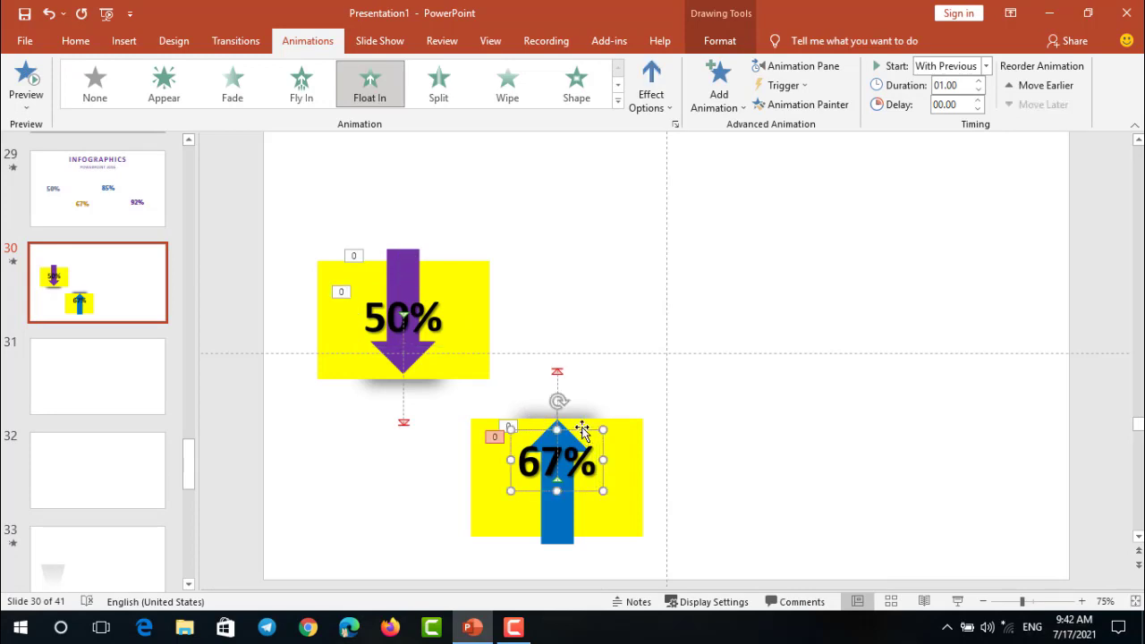
left_click(717, 394)
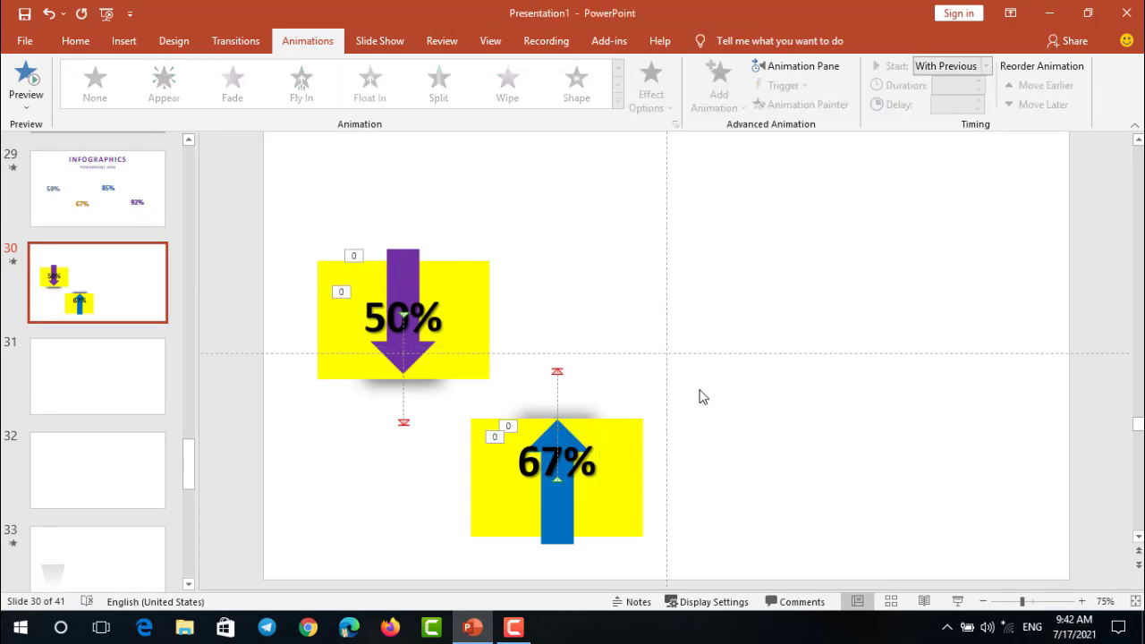
left_click(443, 318)
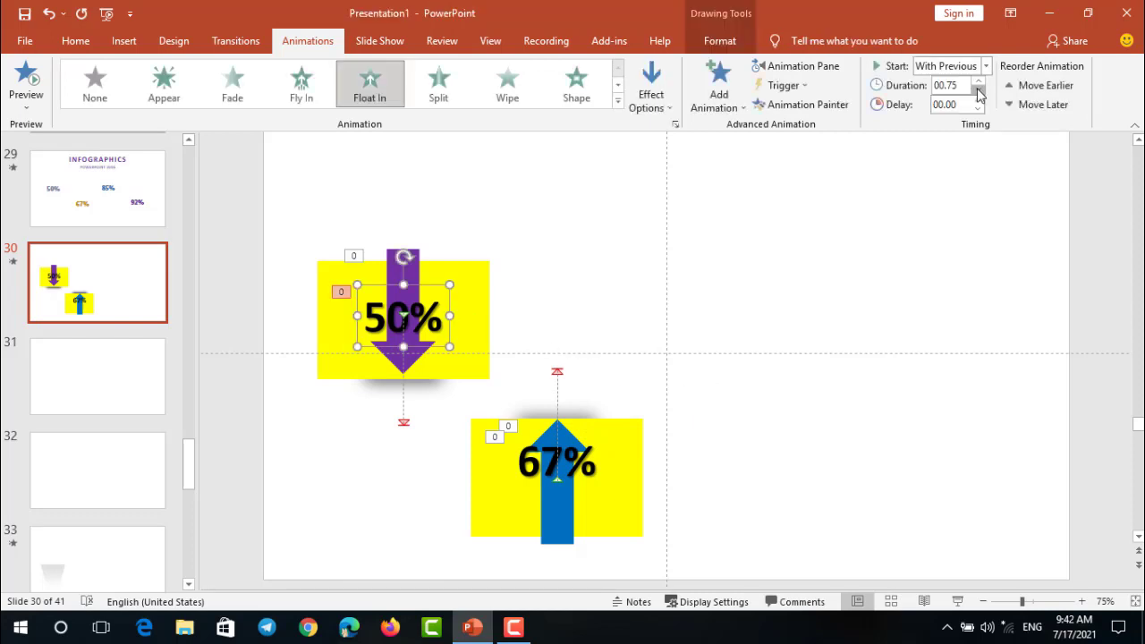
left_click(416, 252)
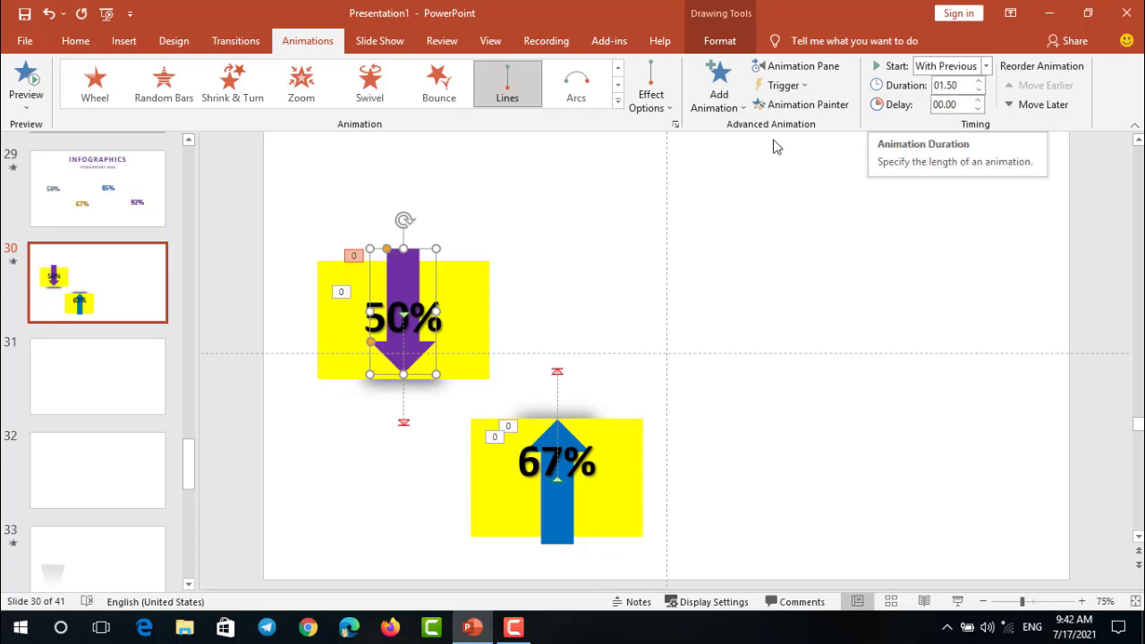
left_click(27, 85)
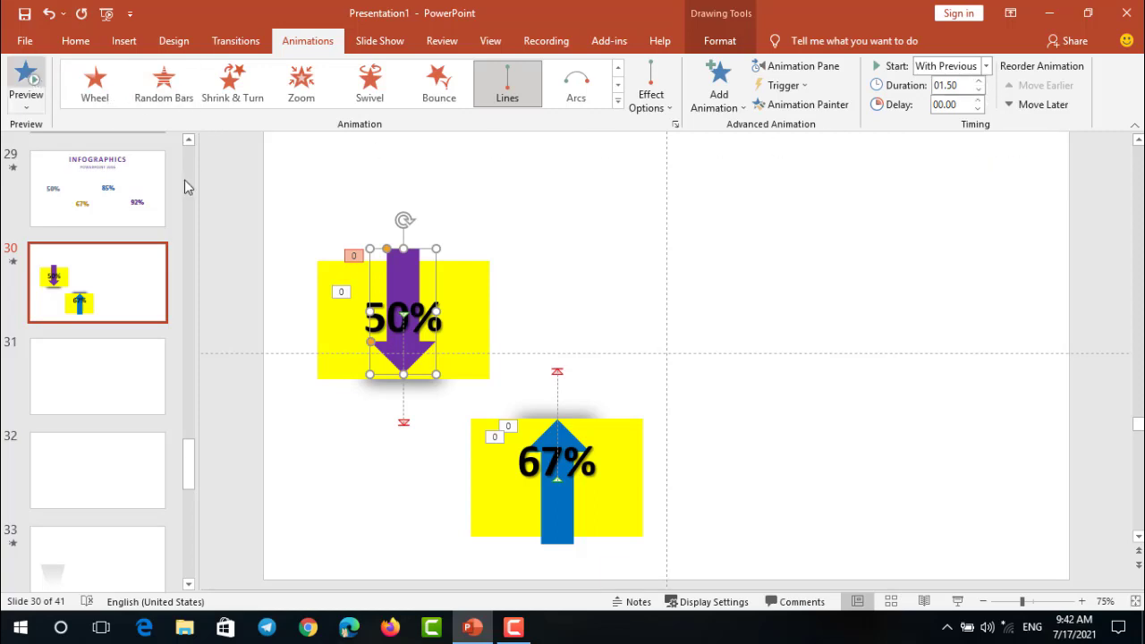
left_click(959, 602)
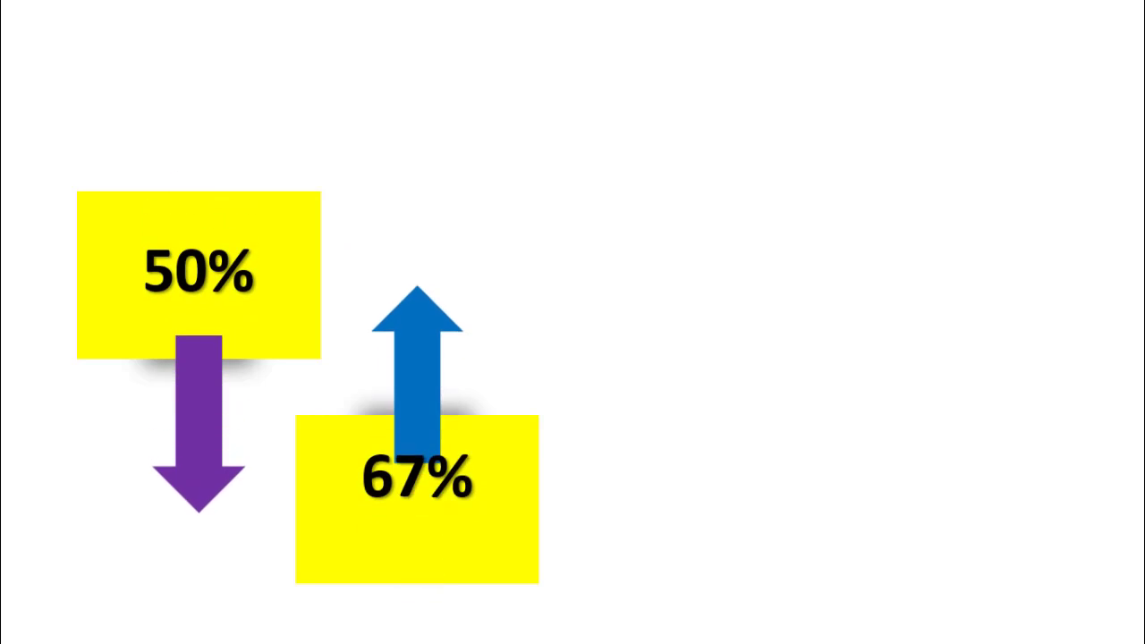
key("Escape")
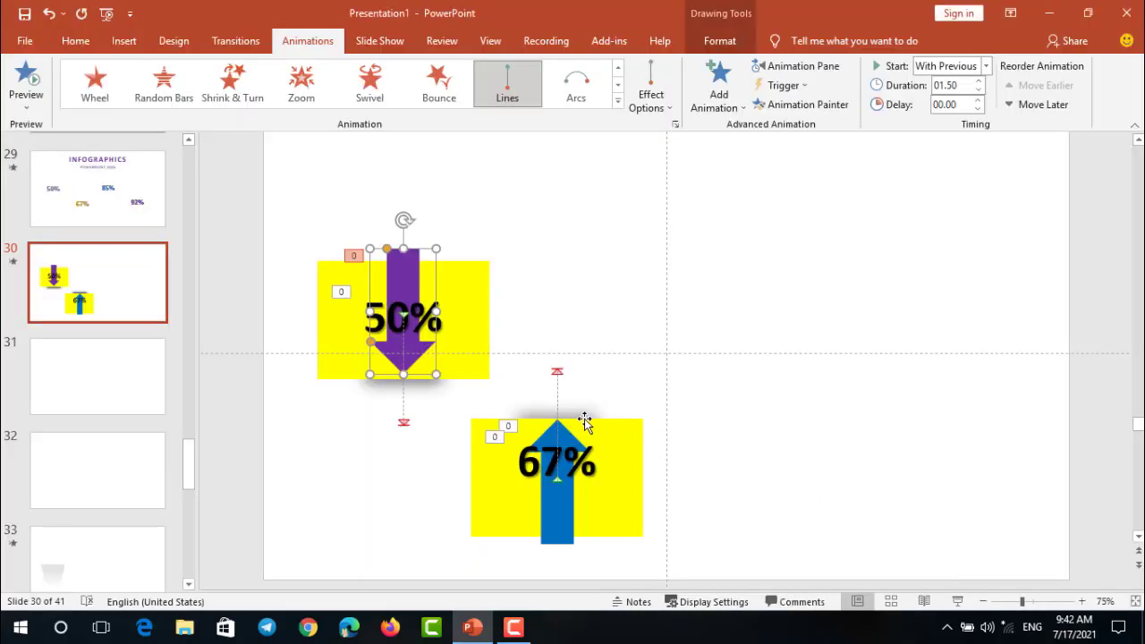
Step: Shorten the 67% label's animation to 0.75 s and the blue arrow's motion to 1.50 s, then replay the show
left_click(498, 443)
left_click(494, 436)
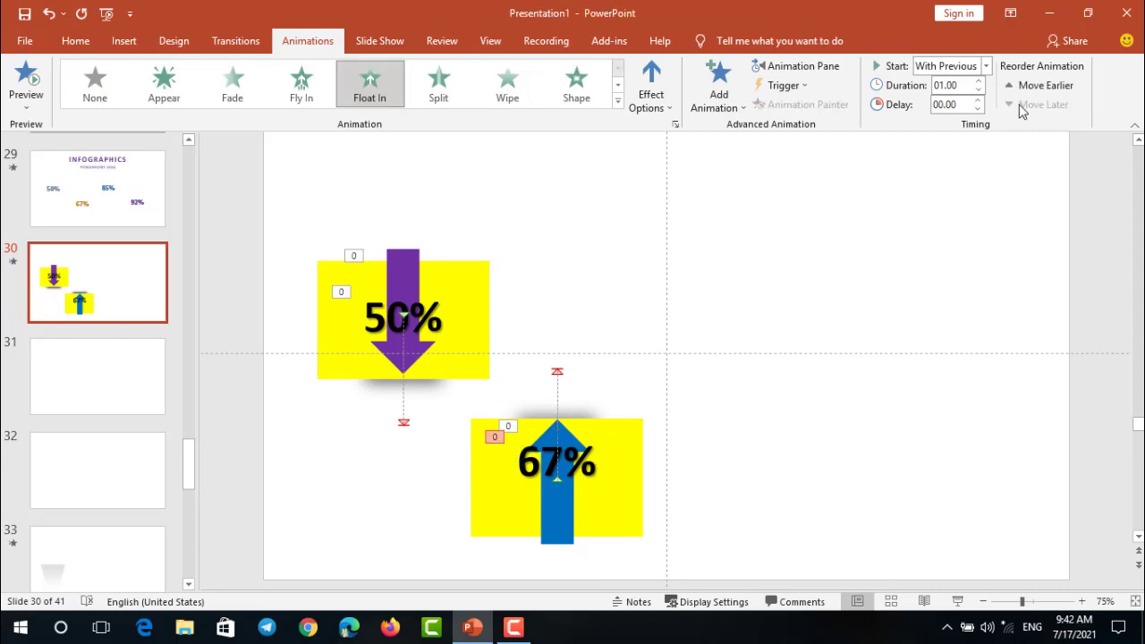
left_click(980, 91)
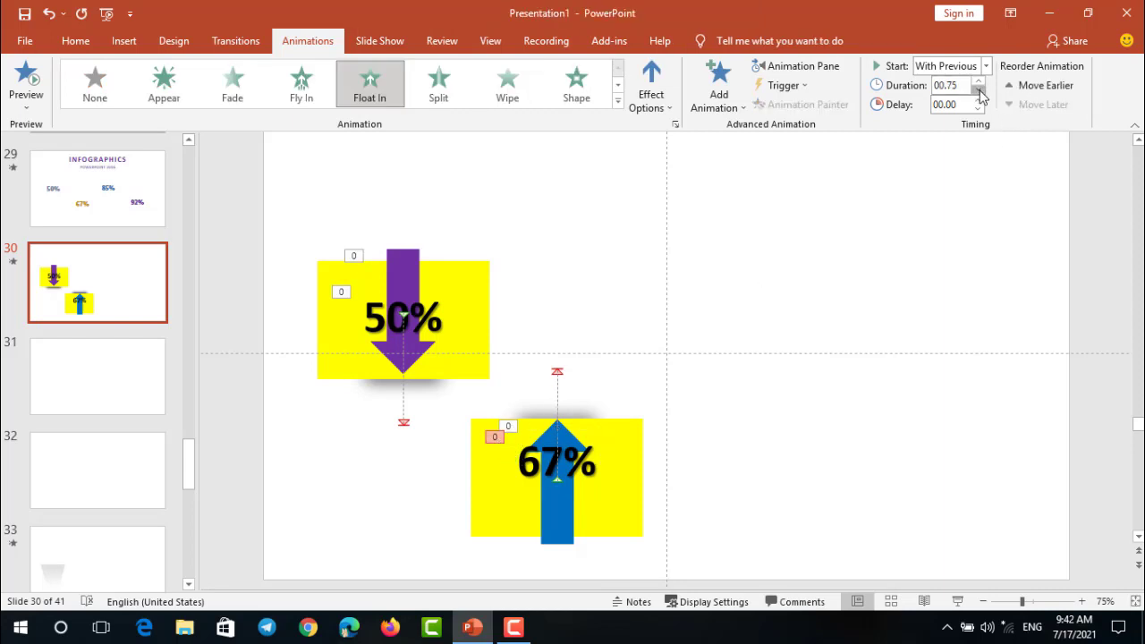
left_click(570, 539)
left_click(980, 90)
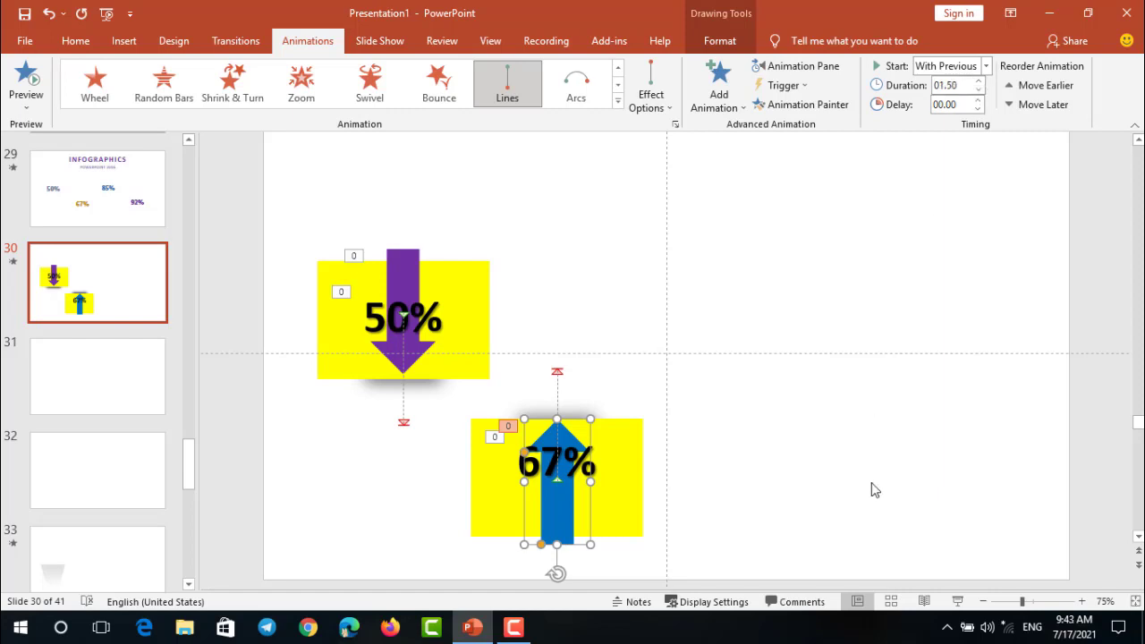
left_click(956, 600)
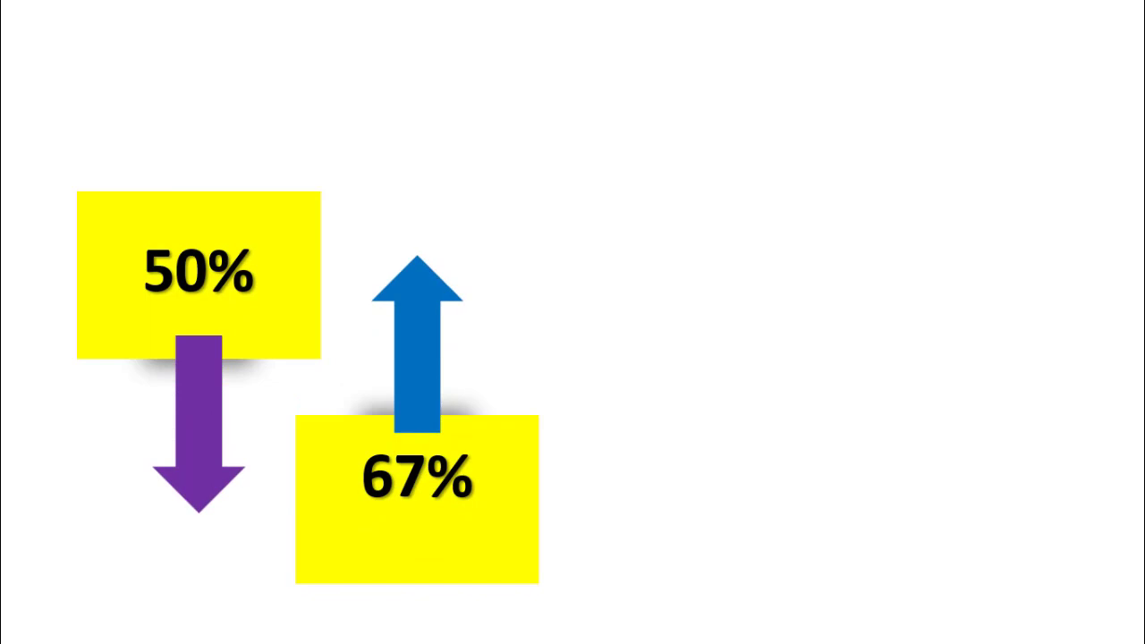
key("Escape")
left_click(471, 302)
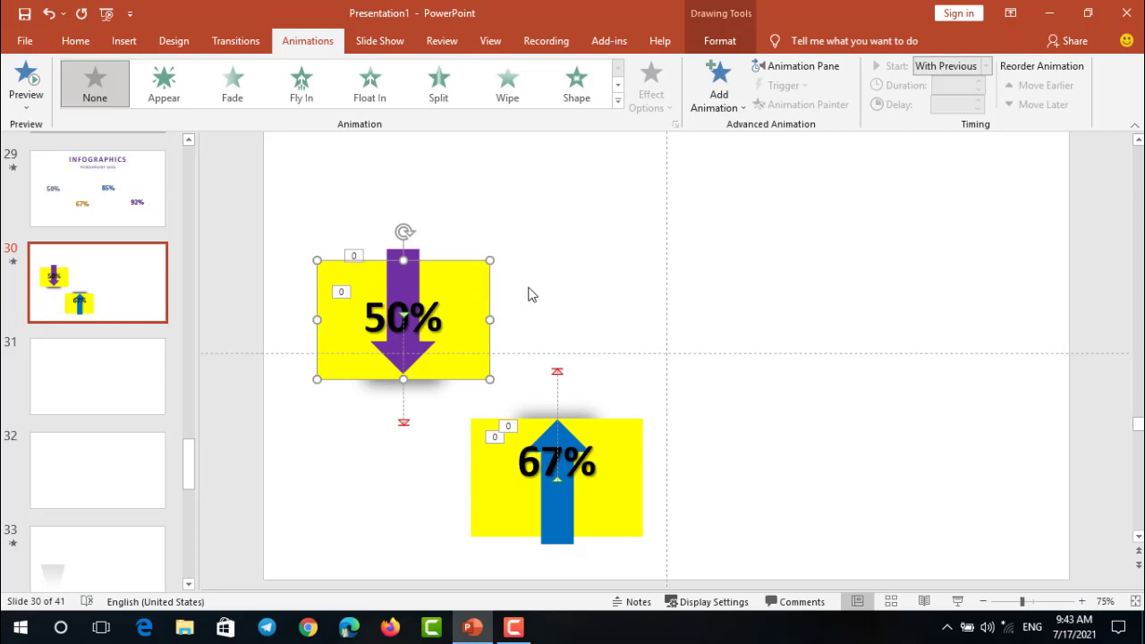
Step: Copy the 50% and 67% arrow graphics to the right half of the slide
left_click(587, 295)
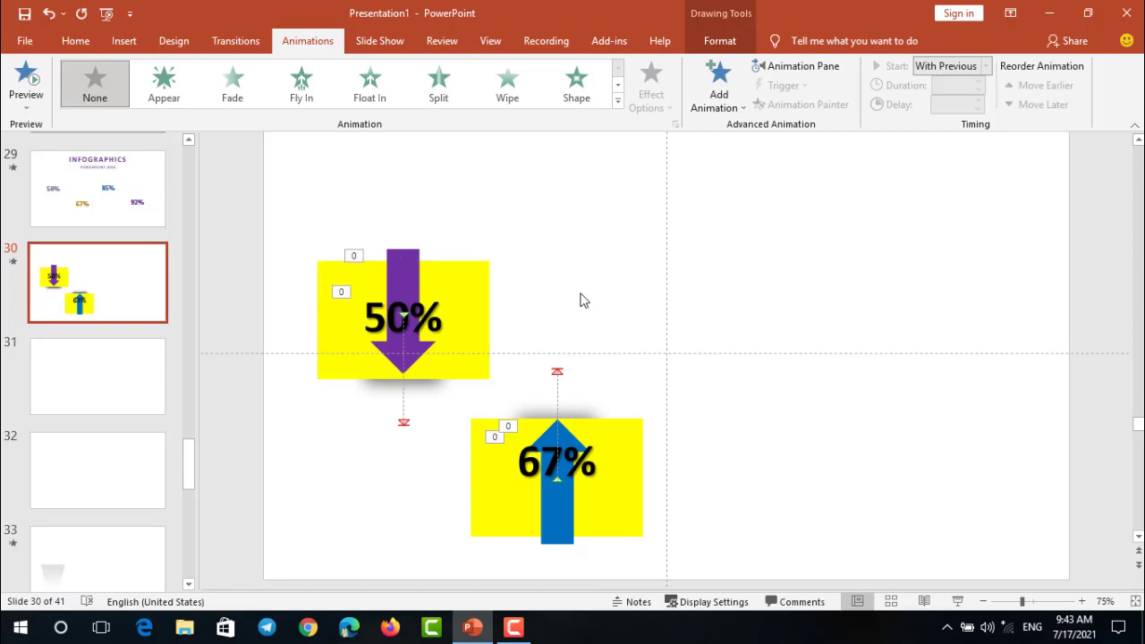
left_click_drag(286, 183, 755, 583)
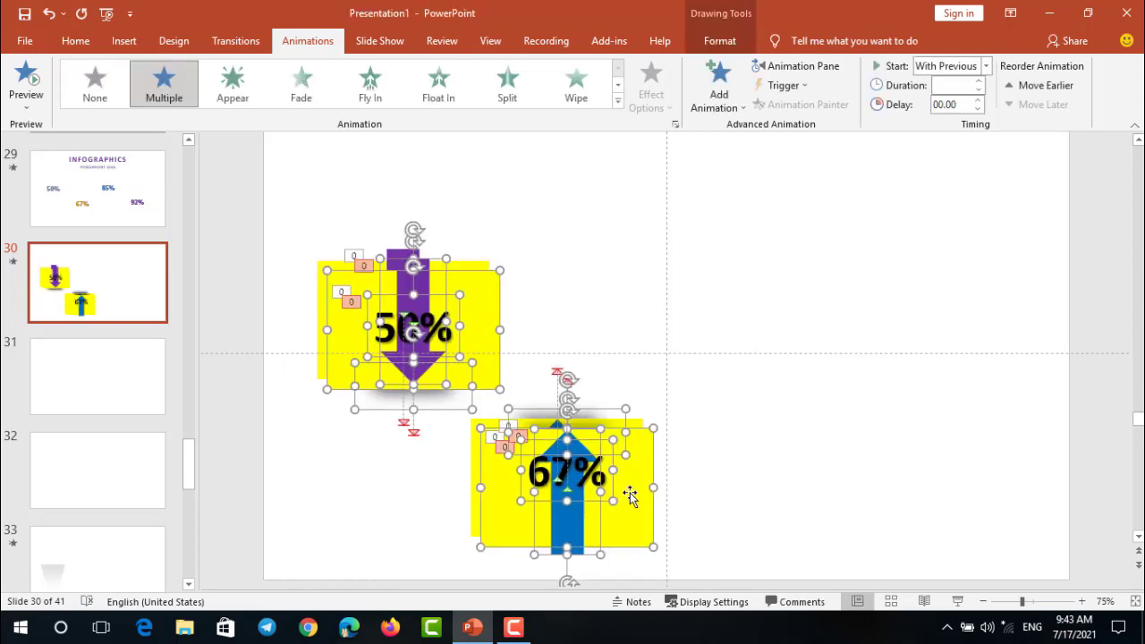
left_click_drag(622, 488, 975, 484)
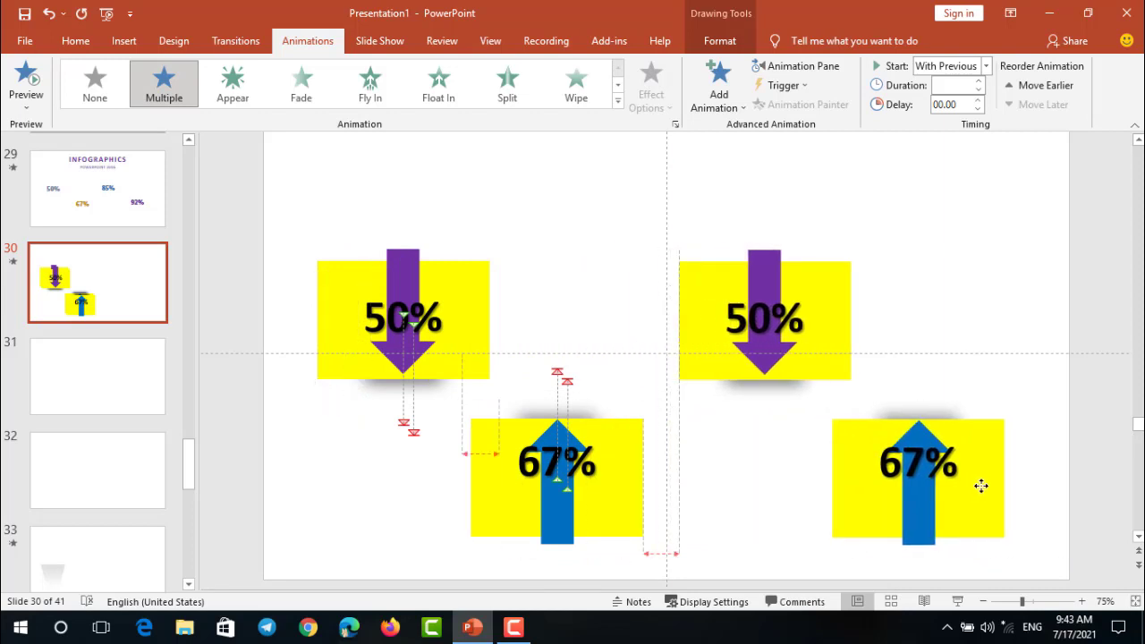
mouse_move(975, 487)
left_mouse_down()
mouse_move(946, 475)
mouse_move(954, 479)
left_mouse_up()
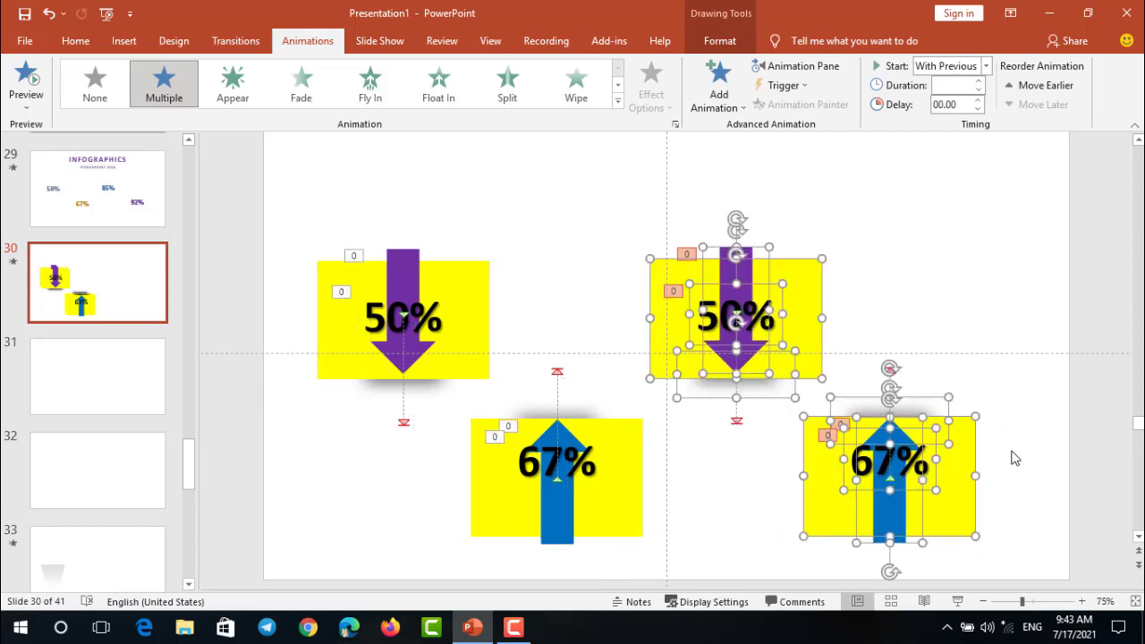
Step: Nudge all four graphics right together, then preview the slide's animations
left_click(1012, 457)
mouse_move(320, 205)
left_mouse_down()
mouse_move(961, 514)
mouse_move(987, 508)
left_mouse_up()
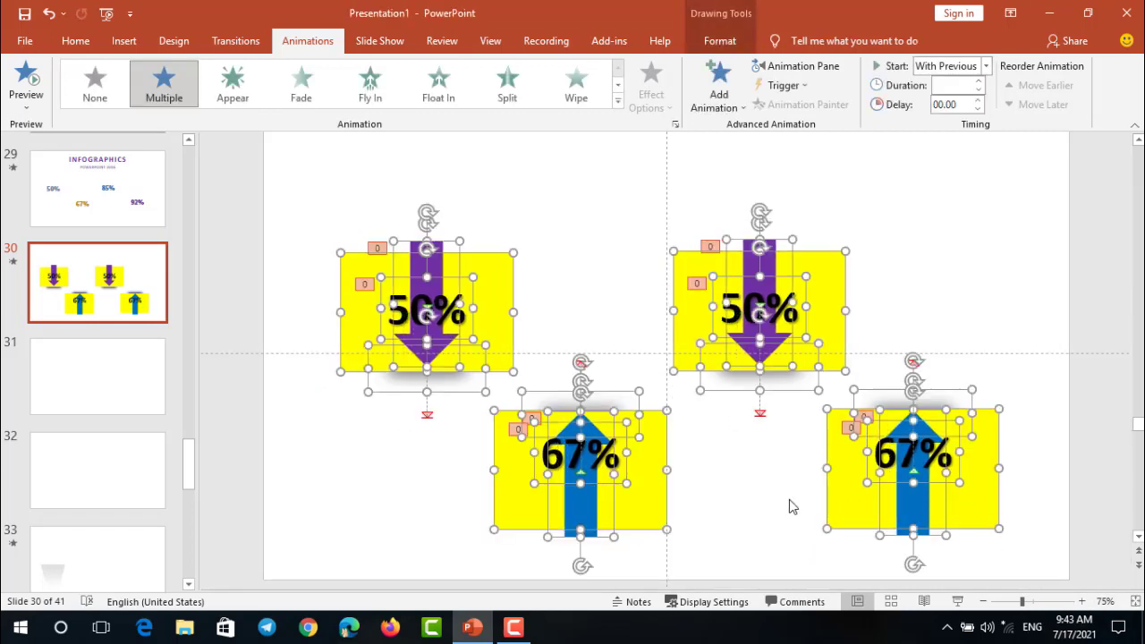
left_click(784, 504)
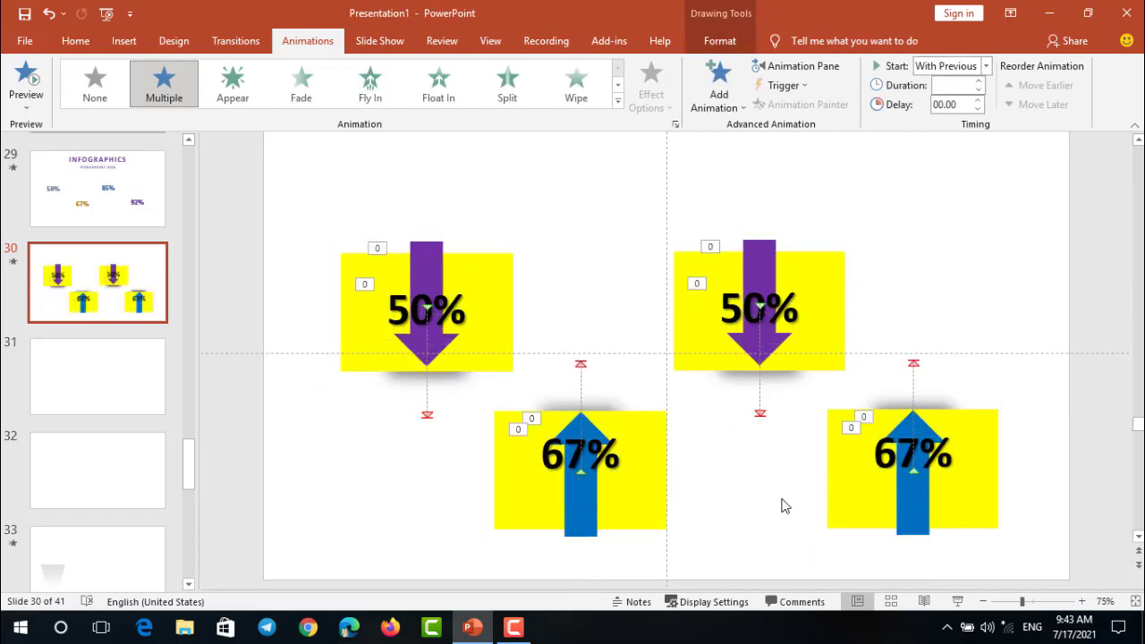
left_click(29, 83)
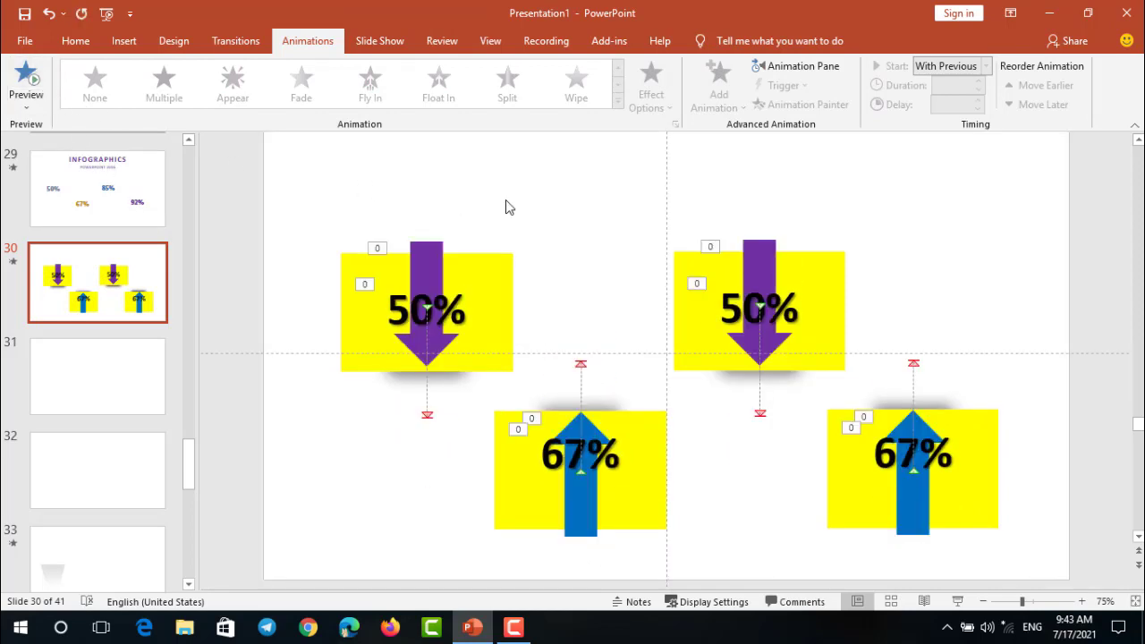
left_click(494, 266)
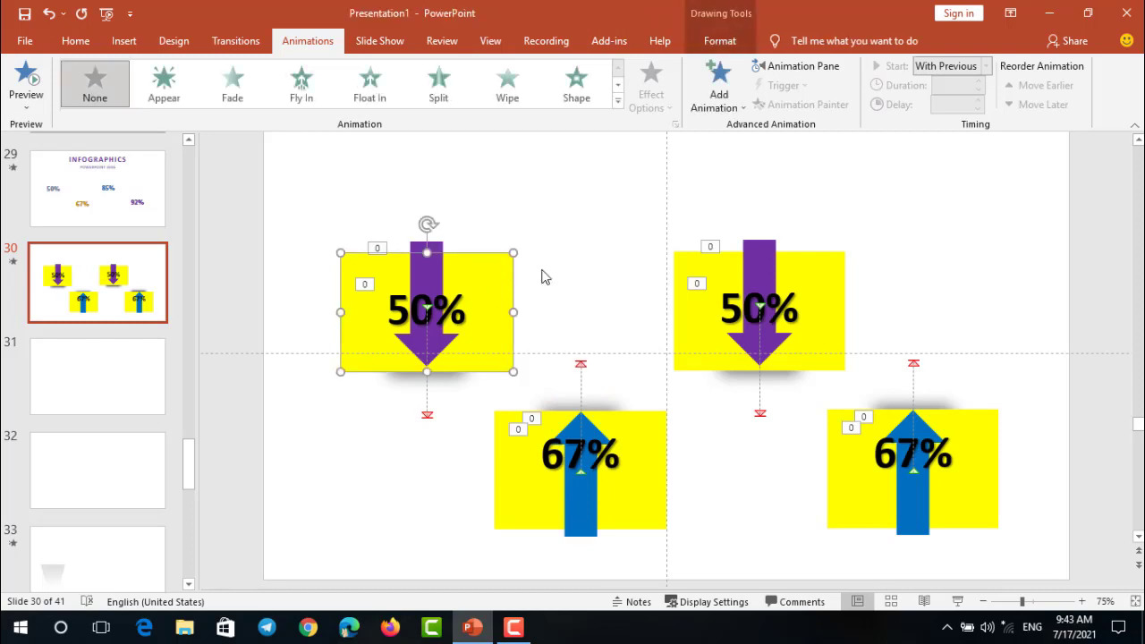
Step: Set No Fill on the left and right yellow 50% boxes
left_click_drag(427, 254, 430, 252)
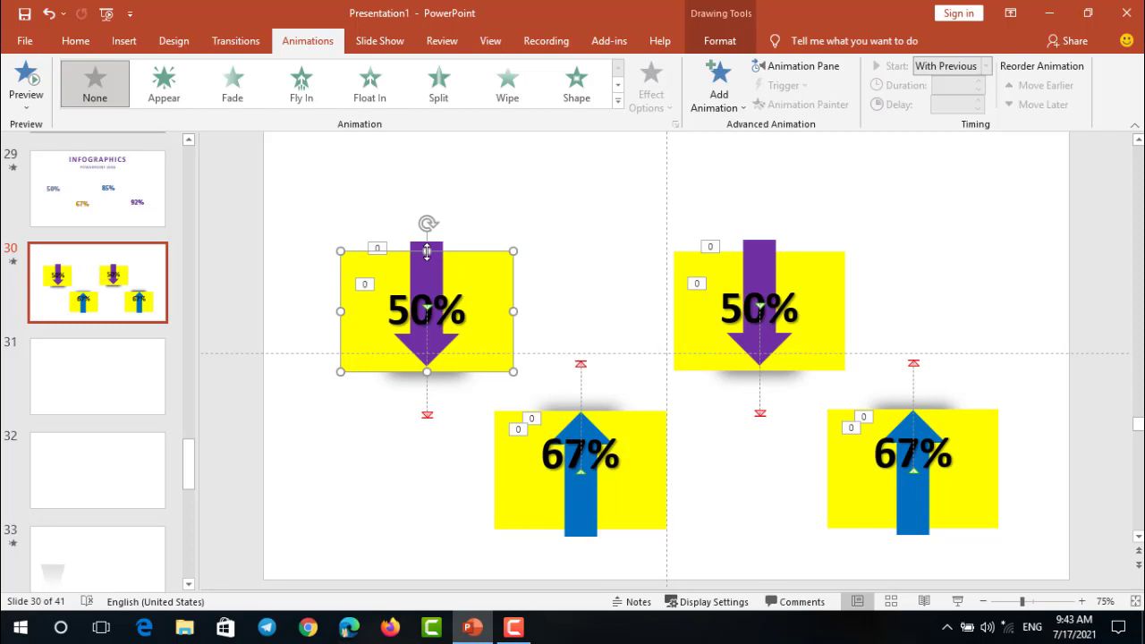
left_click(706, 41)
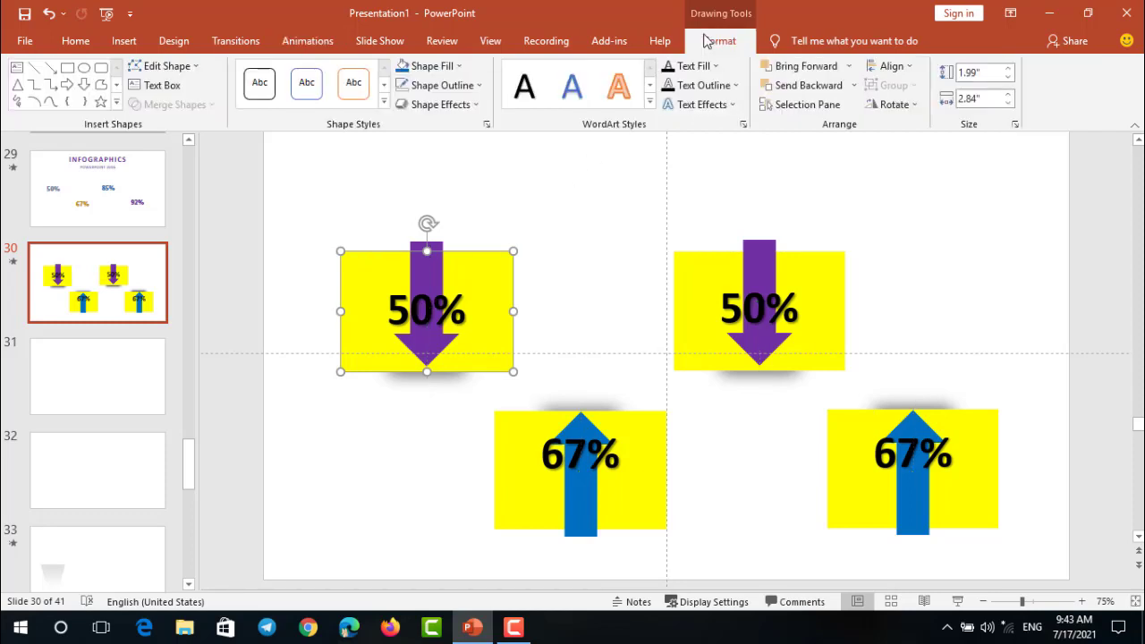
left_click(458, 66)
left_click(431, 245)
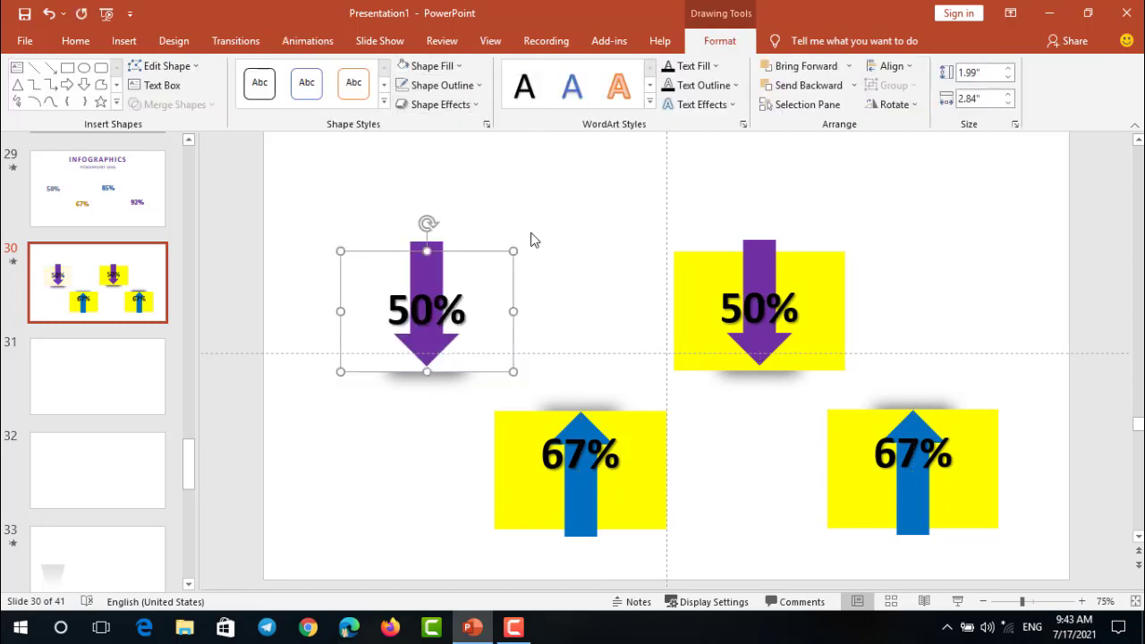
left_click(804, 289)
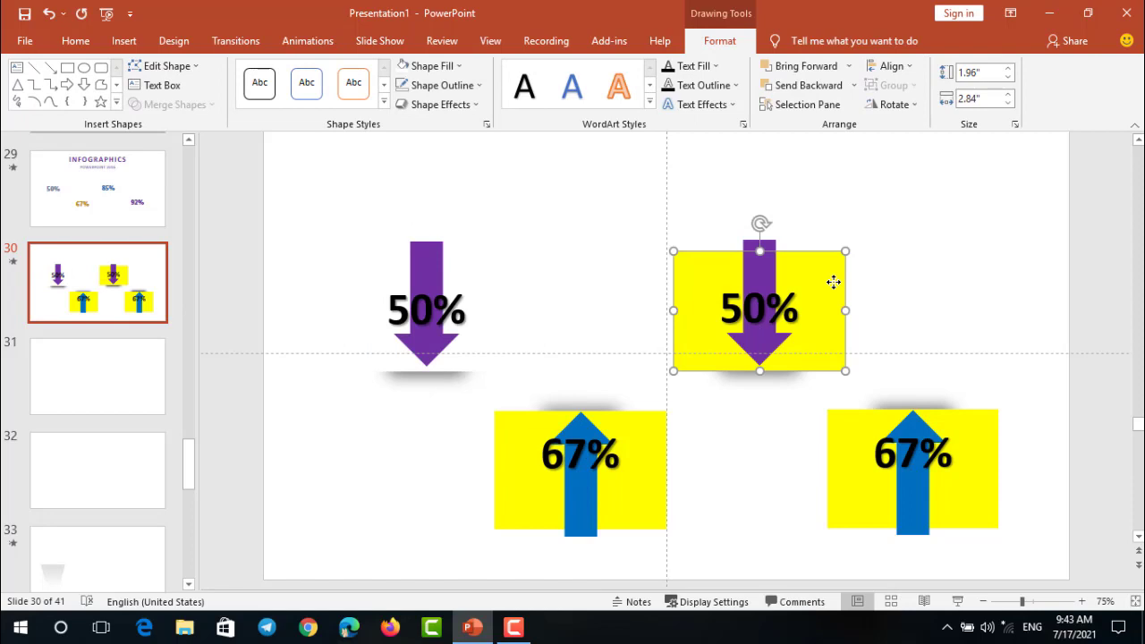
left_click(401, 72)
Step: Set No Fill on the left and right yellow 67% boxes
left_click(647, 465)
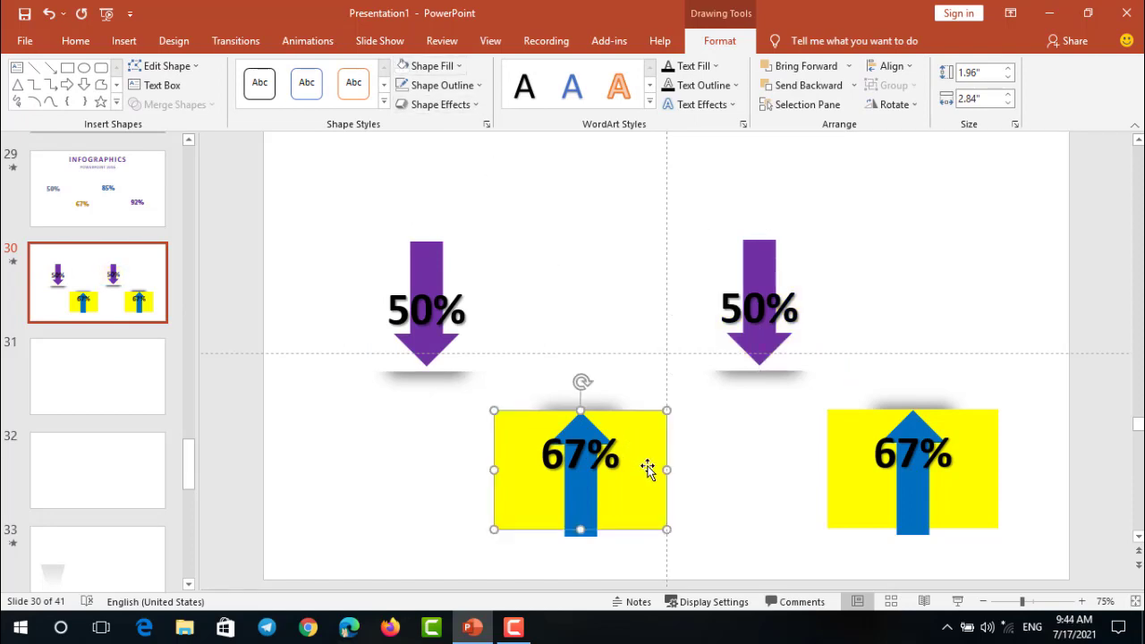
left_click(401, 72)
left_click(977, 445)
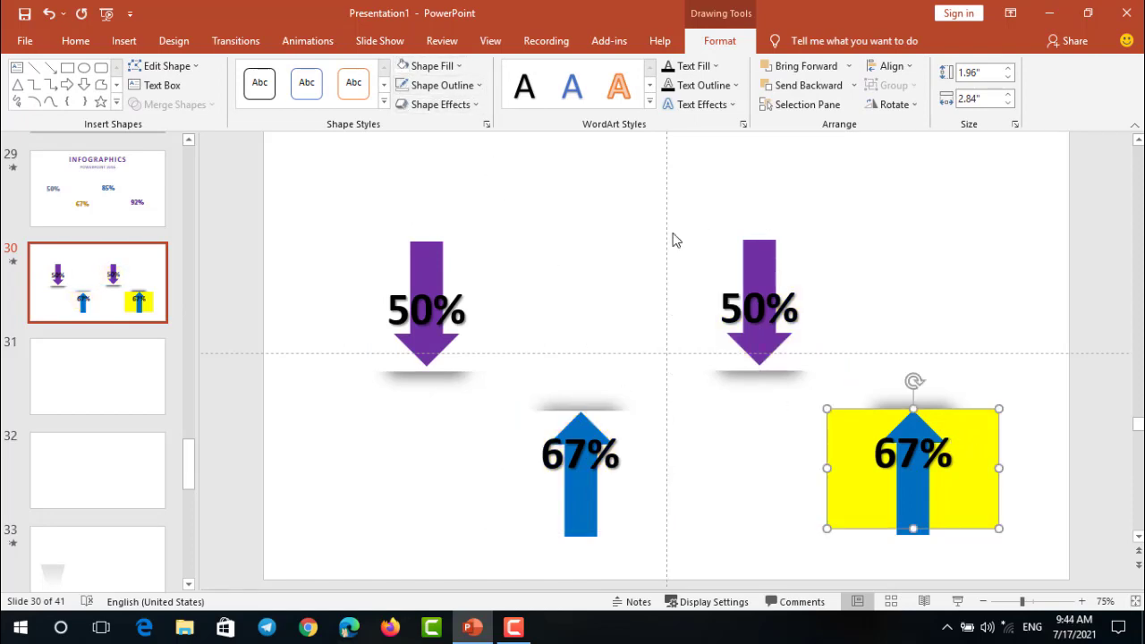
left_click(401, 72)
left_click(557, 220)
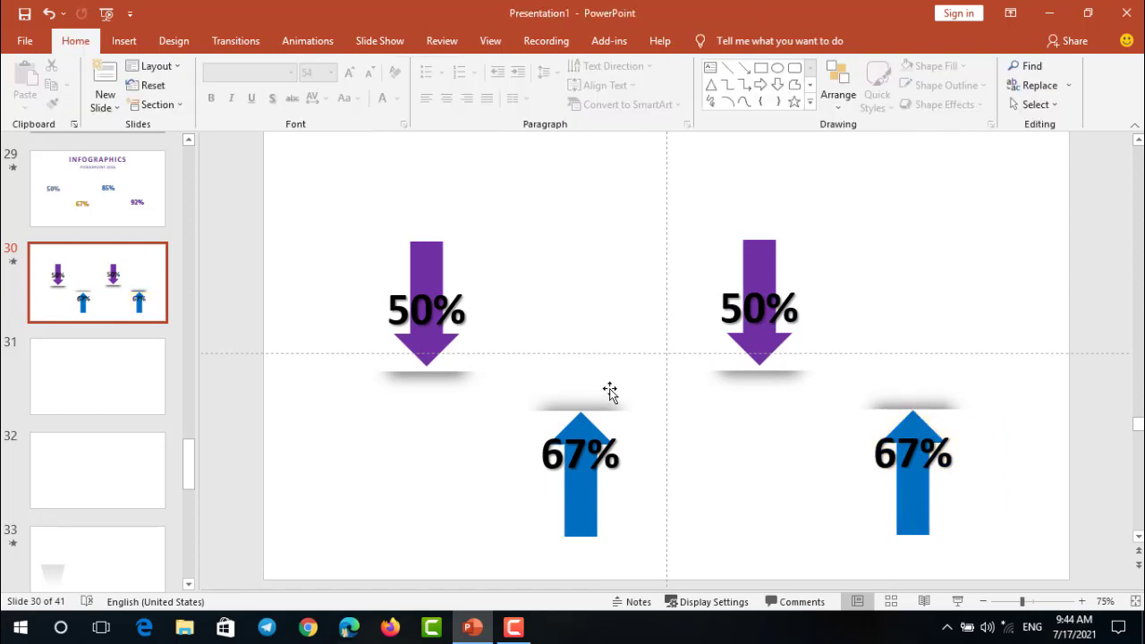
left_click(607, 506)
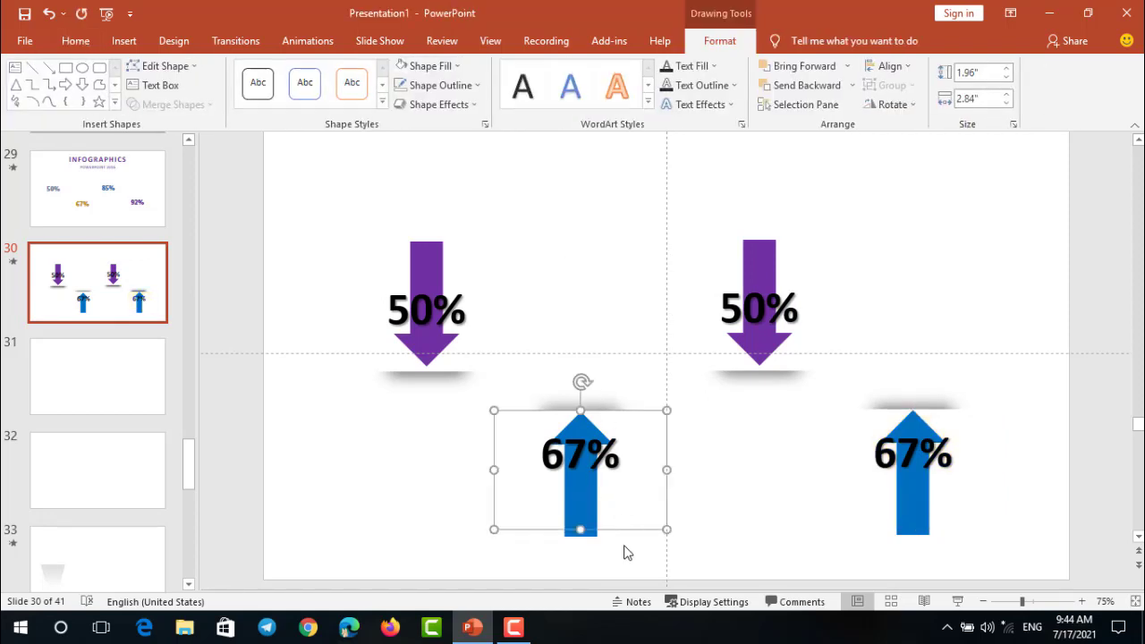
left_click(608, 577)
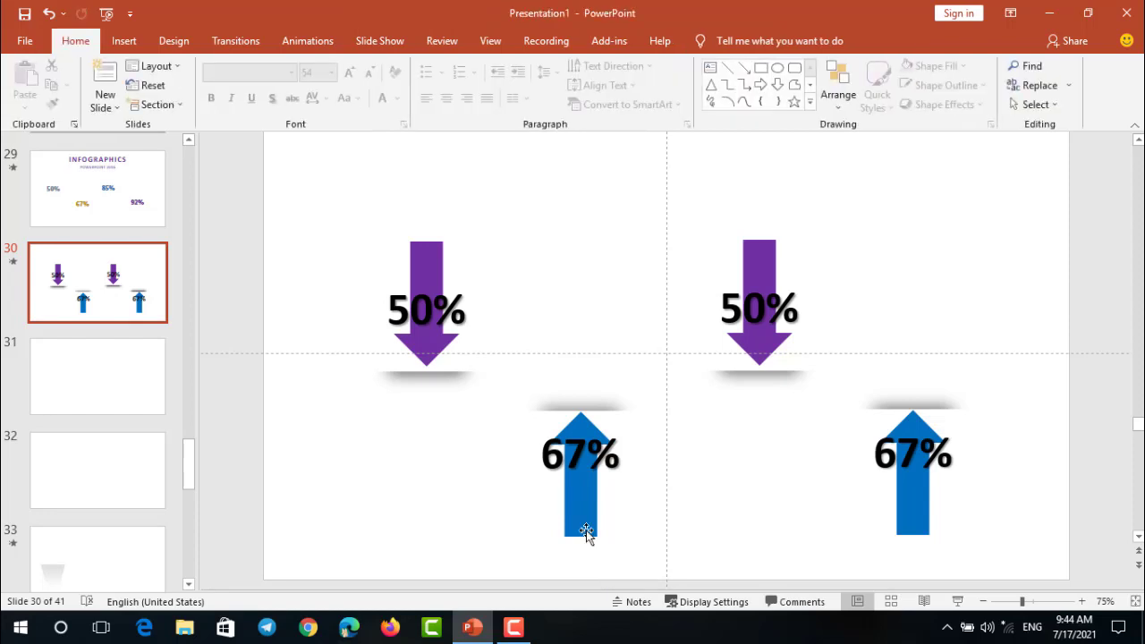
Step: Send both purple arrows to the back, behind their 50% boxes
left_click(428, 255)
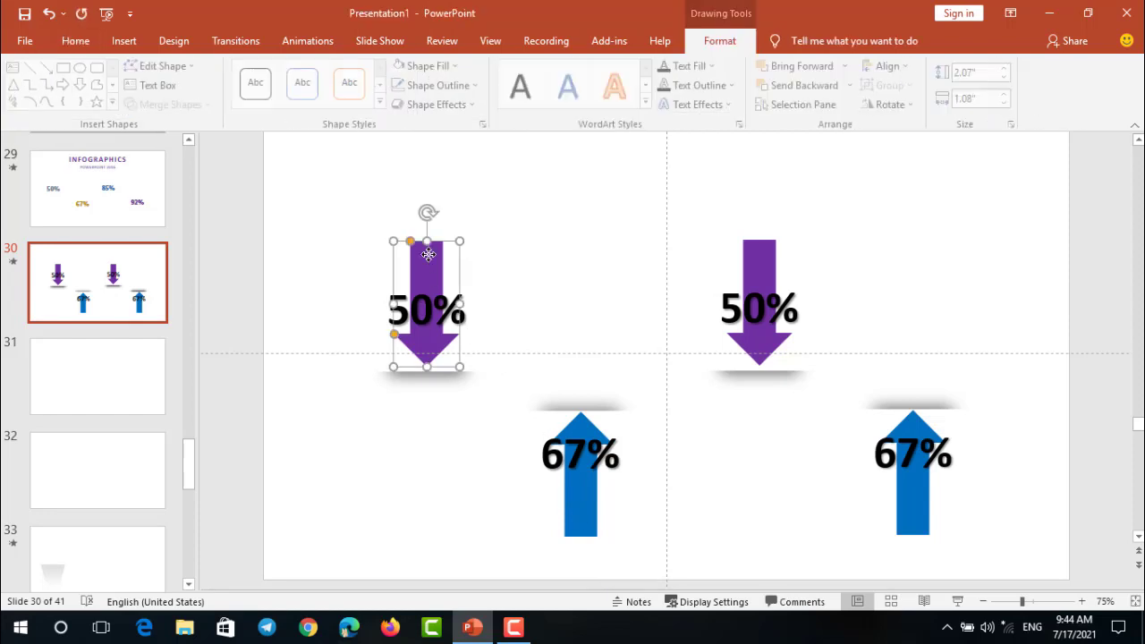
left_click(854, 85)
left_click(840, 129)
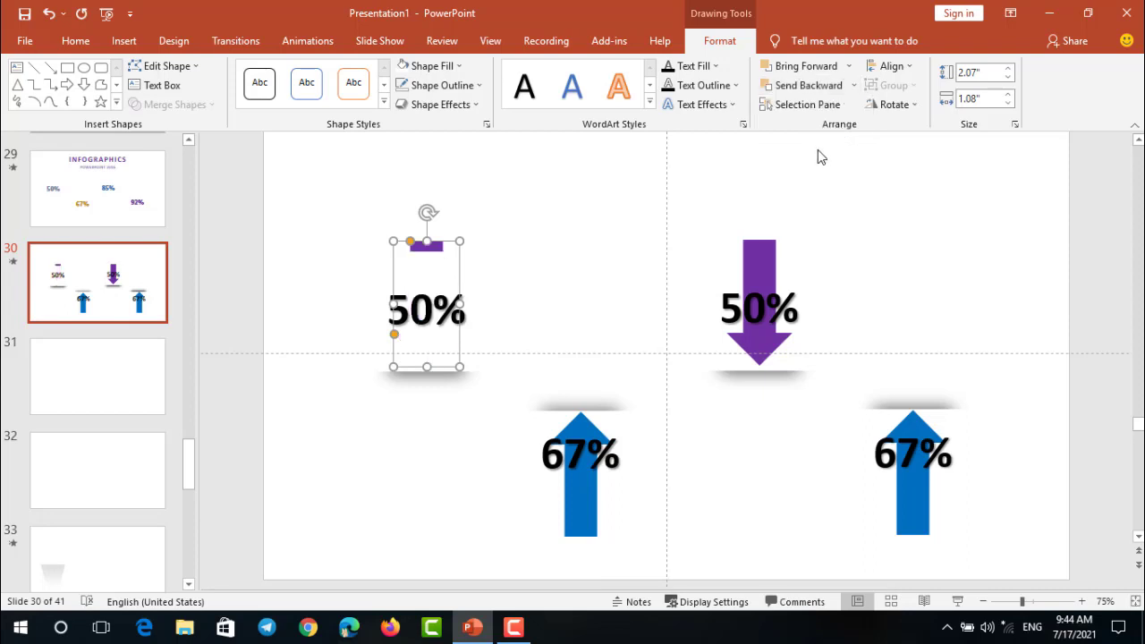
left_click(767, 249)
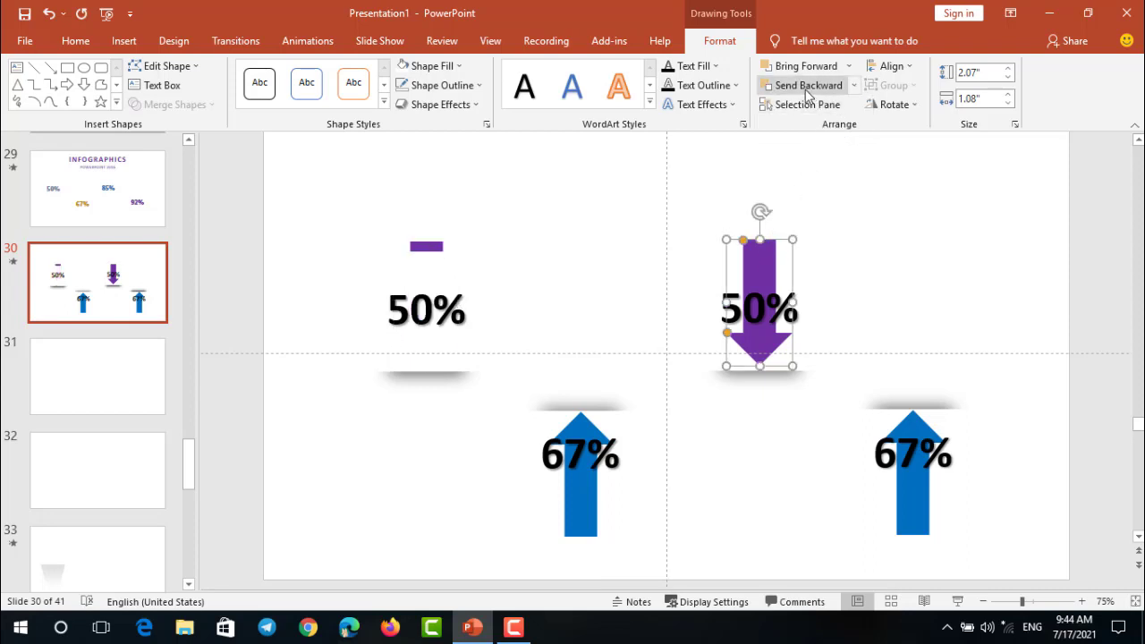
left_click(854, 85)
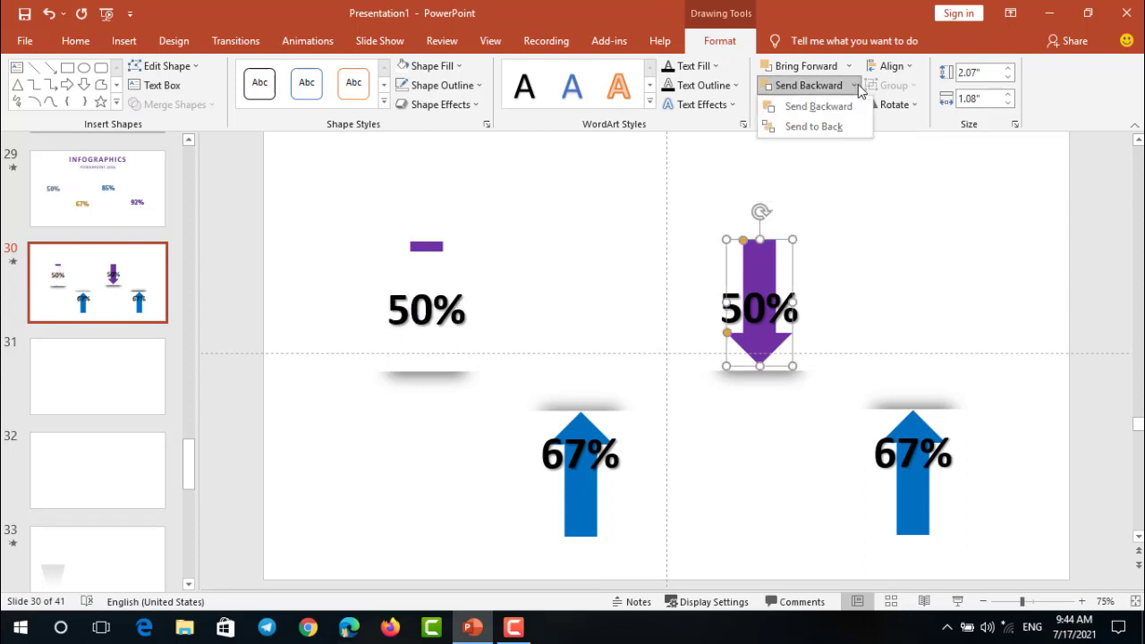
left_click(823, 126)
Step: Send both blue arrows to the back, behind their 67% boxes
left_click(920, 525)
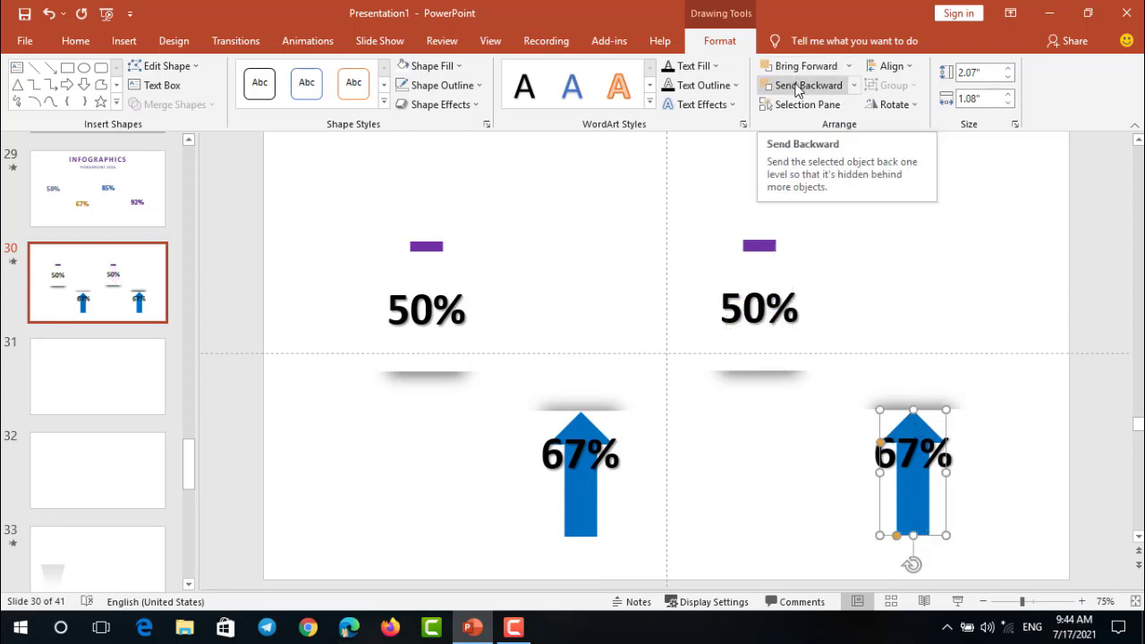
left_click(855, 85)
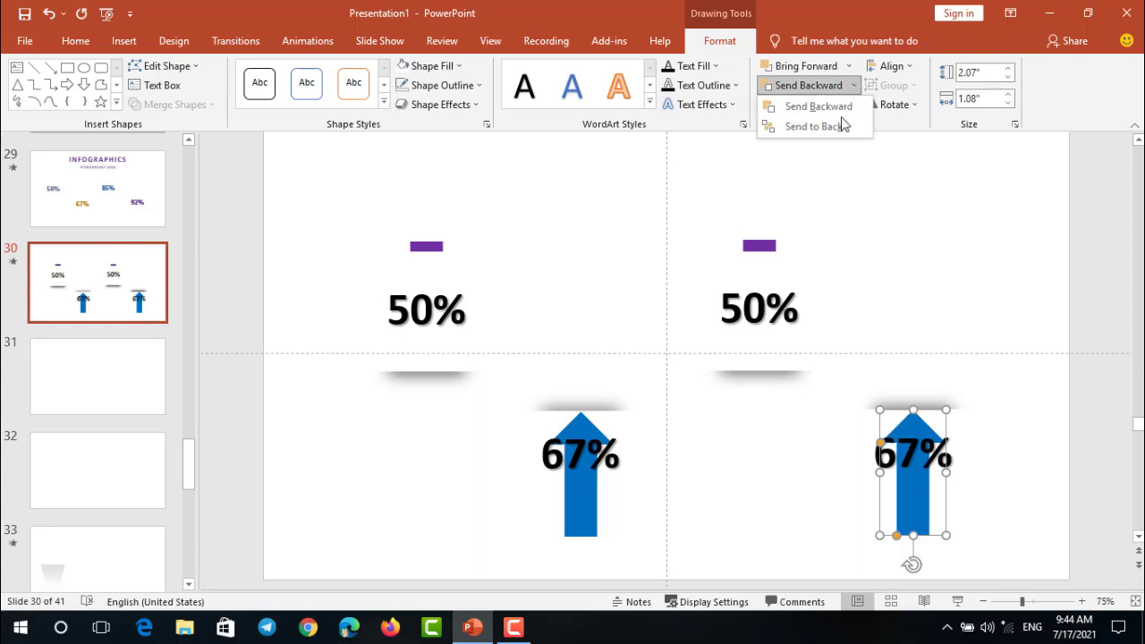
left_click(823, 122)
left_click(590, 526)
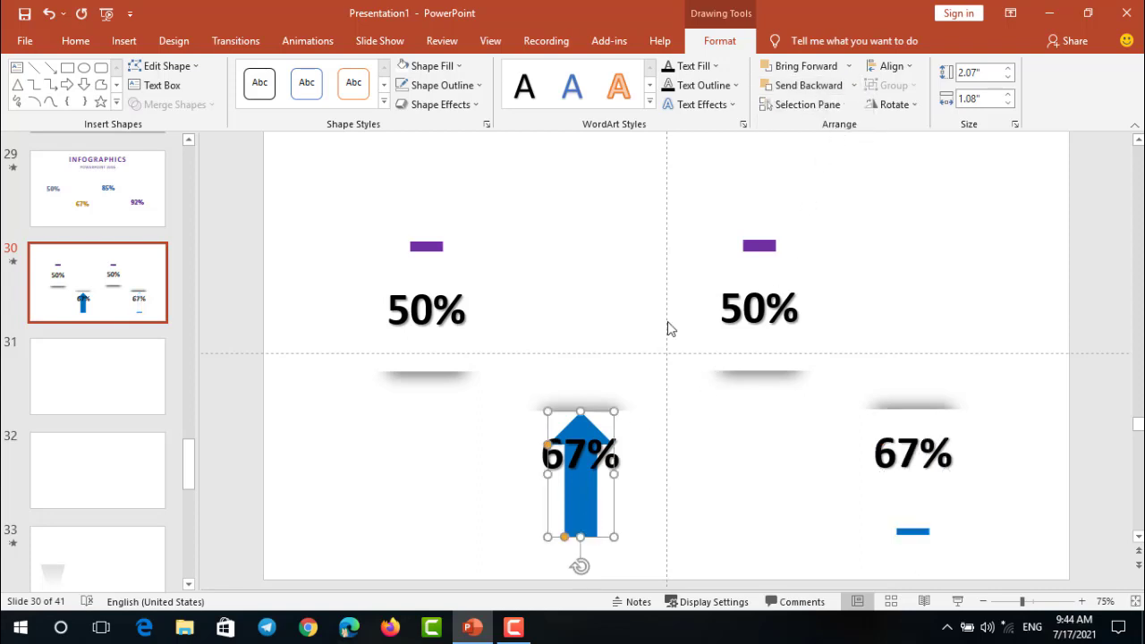
left_click(854, 85)
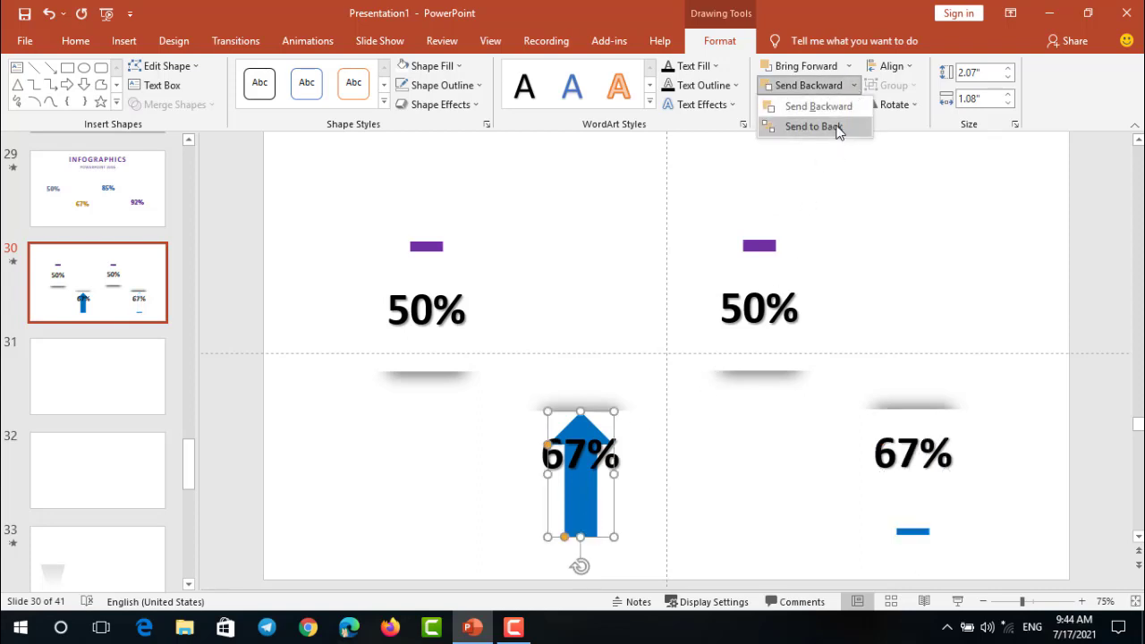
left_click(834, 126)
left_click(602, 218)
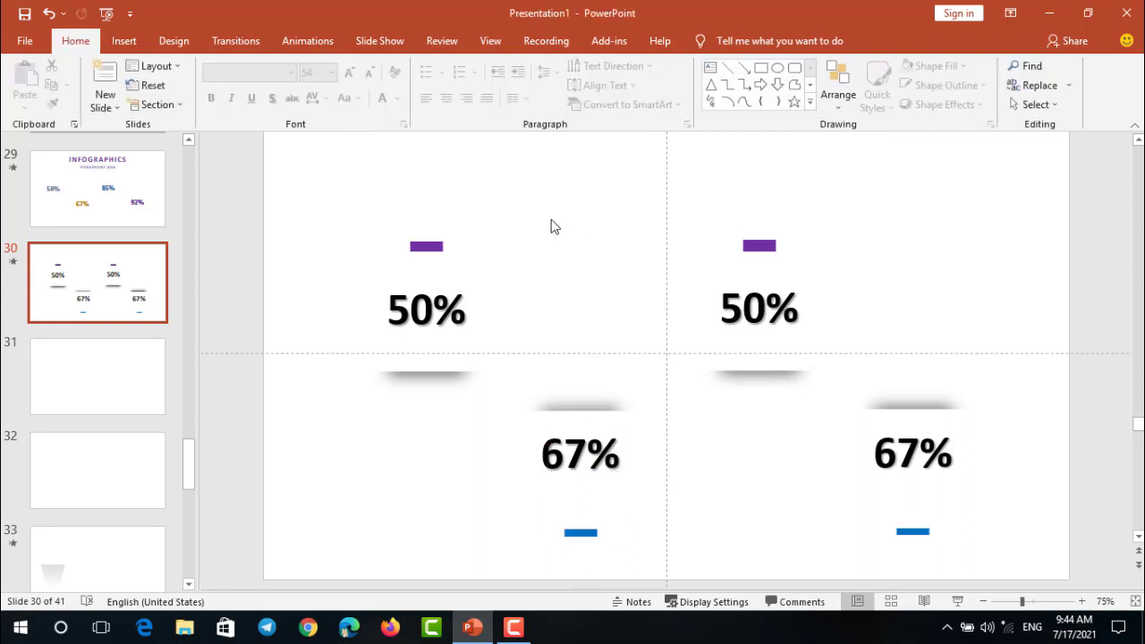
Step: Move the left 50% box slightly down and change the right 50% label to 82%
left_click(458, 365)
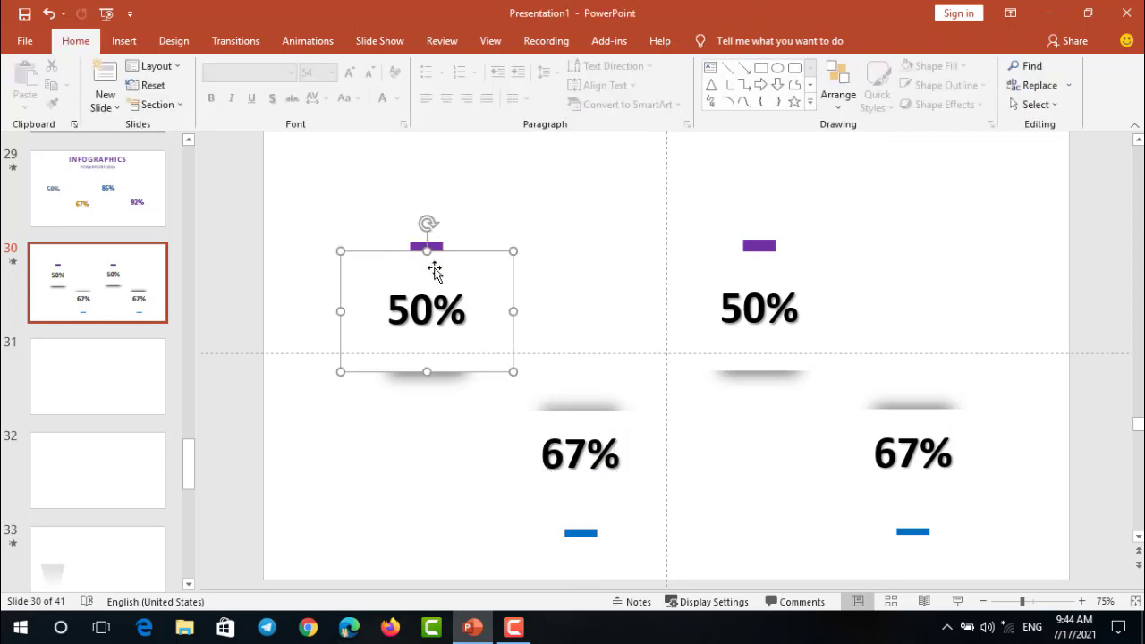
left_click_drag(434, 263, 452, 307)
left_click(760, 357)
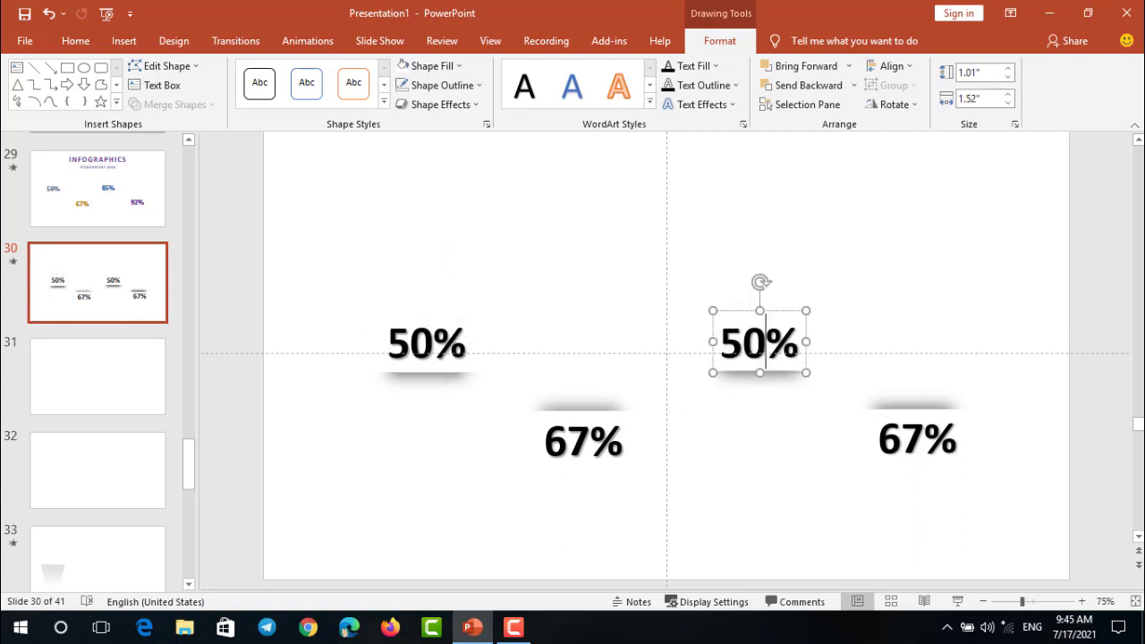
key("BackSpace")
key("BackSpace")
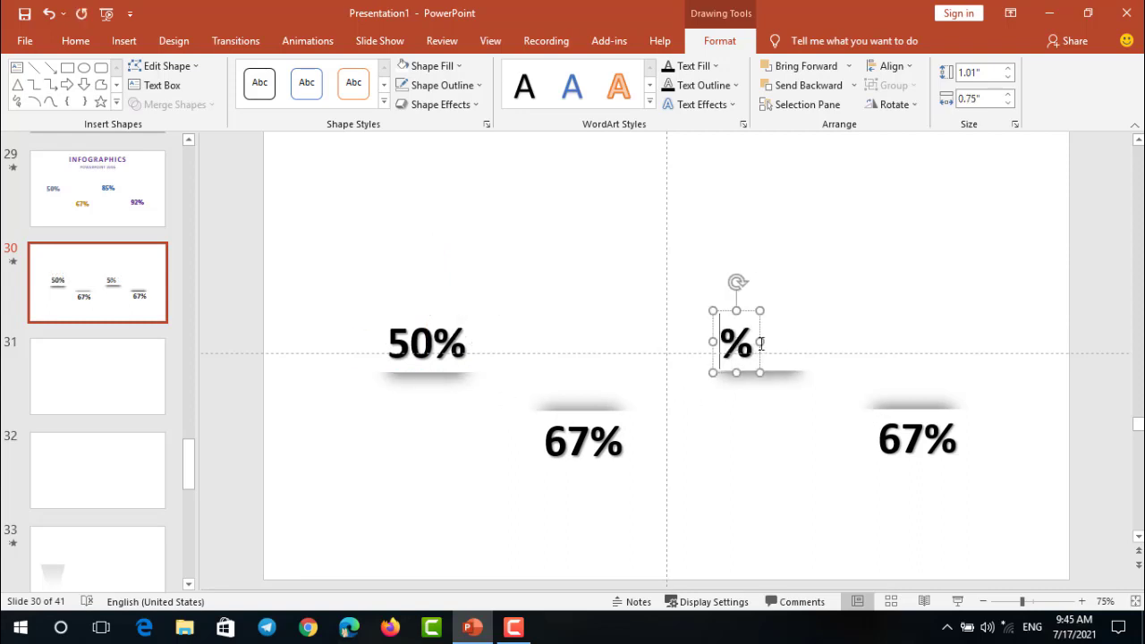
type("87")
key("BackSpace")
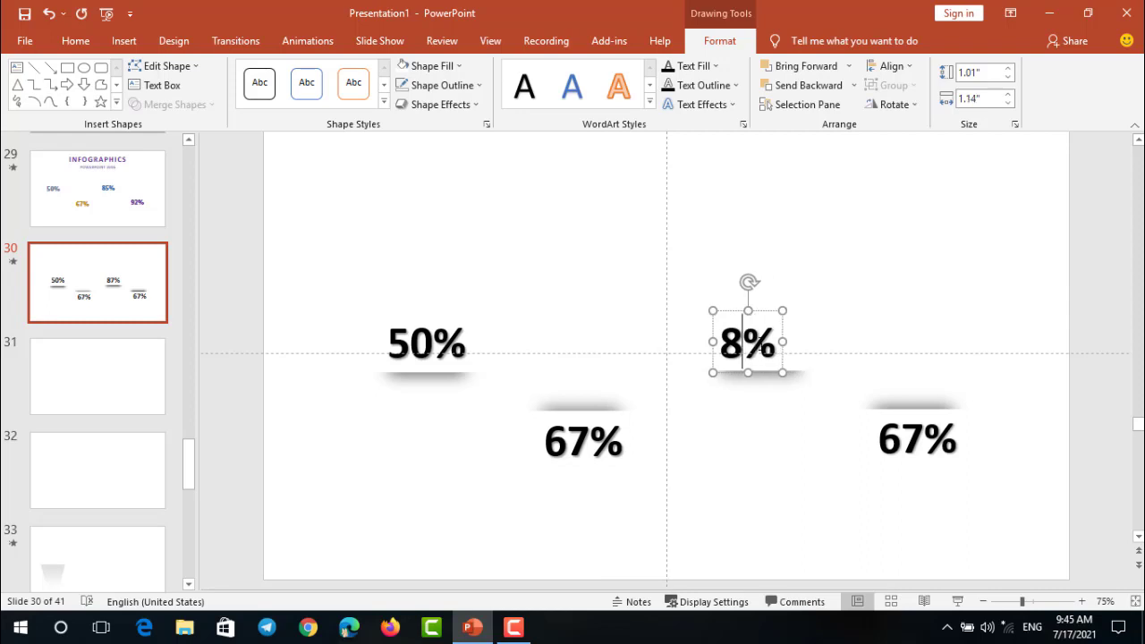
type("2")
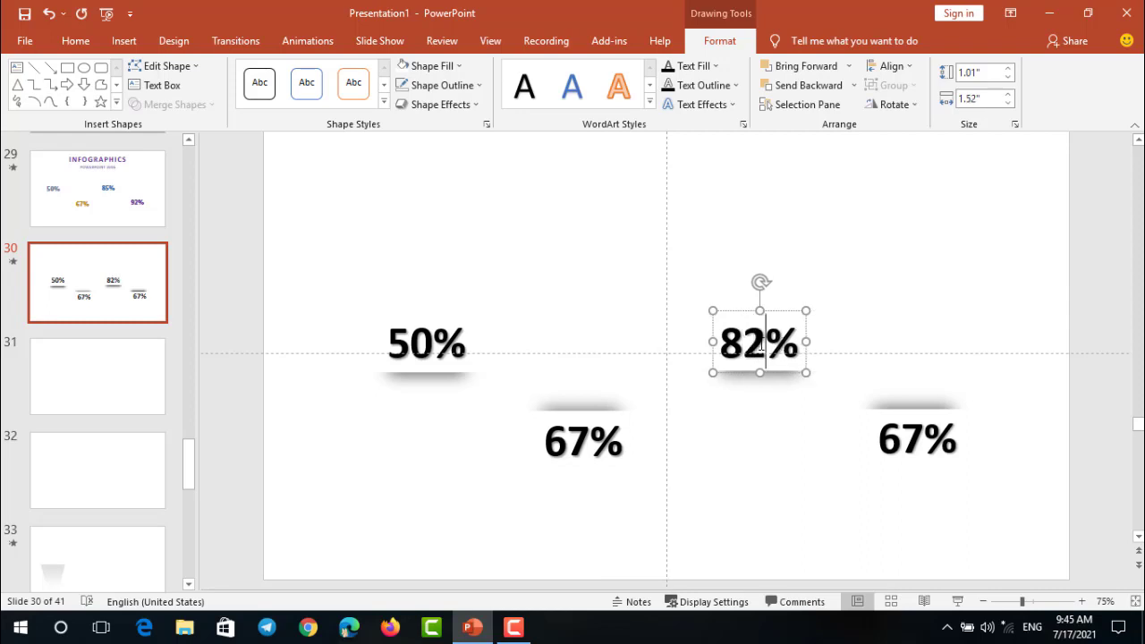
Step: Change the right-hand 67% label to 99%
left_click(926, 439)
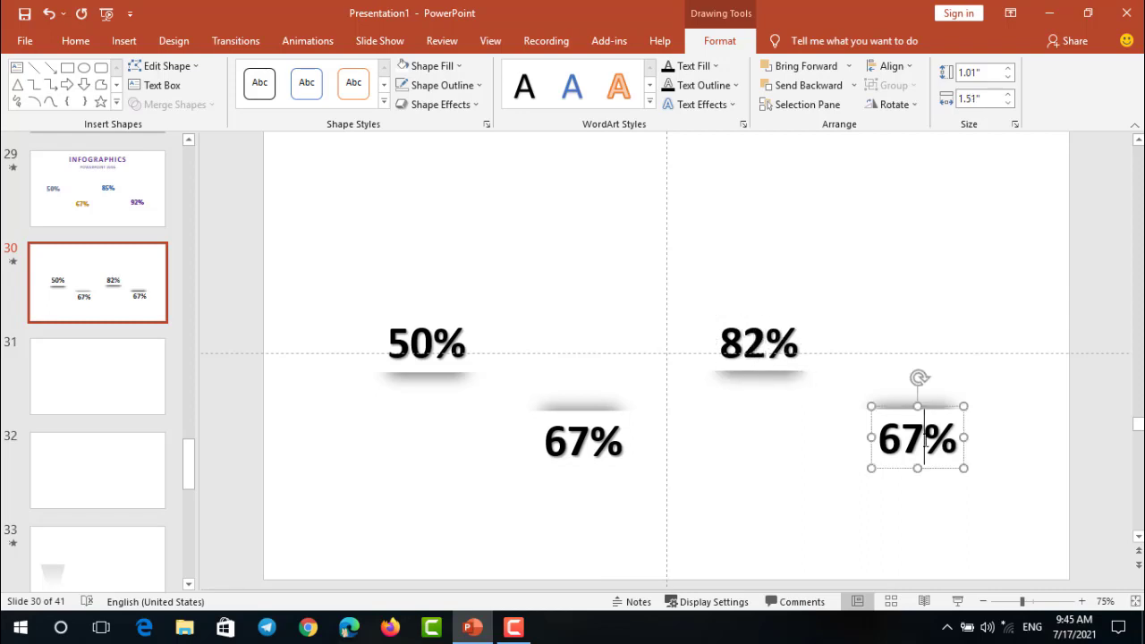
key("BackSpace")
key("BackSpace")
type("0")
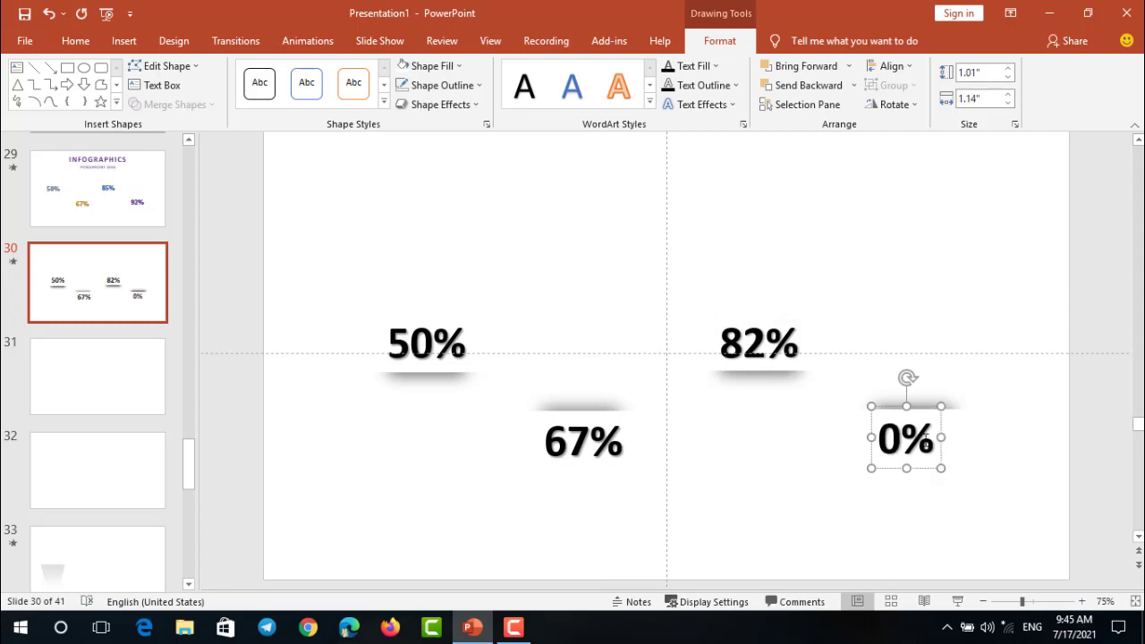
key("BackSpace")
type("99")
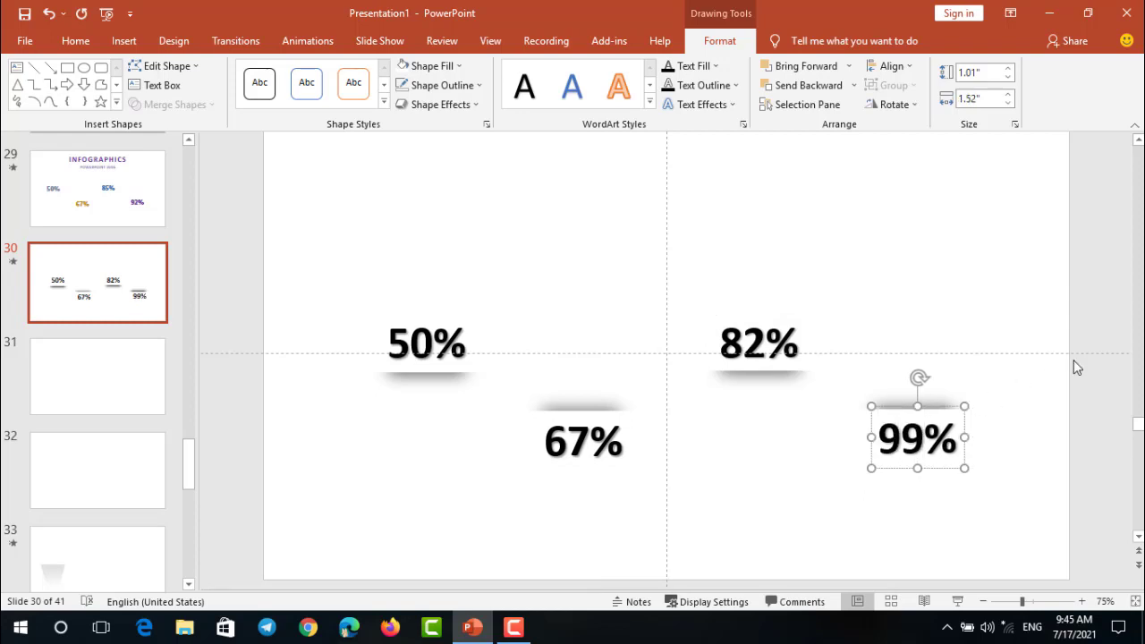
left_click(1076, 367)
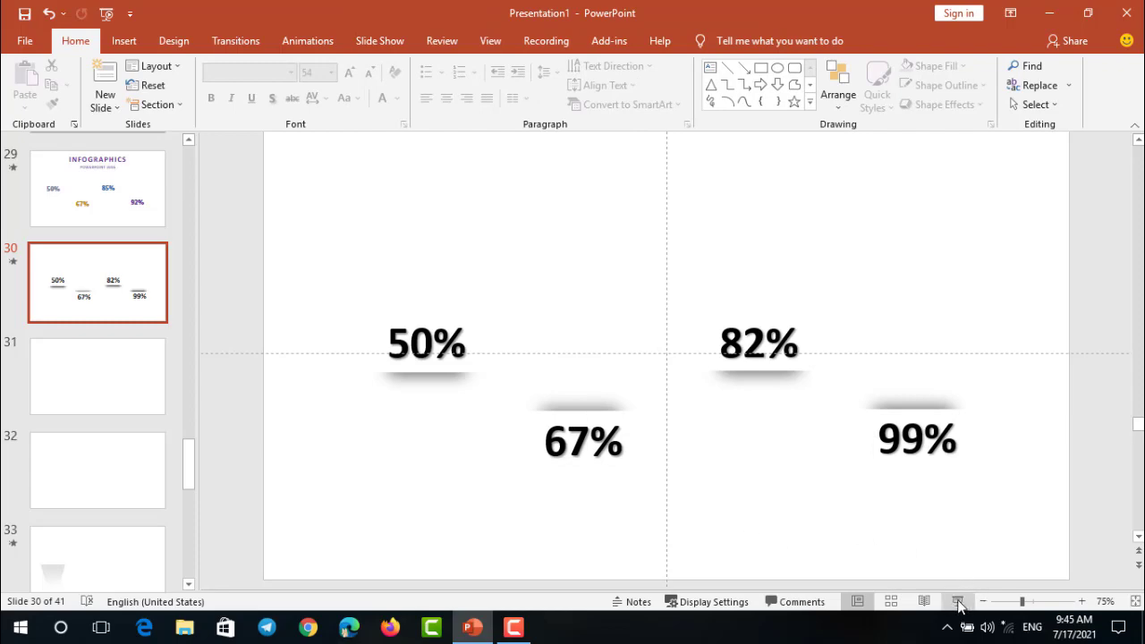
Step: Play slide 30 as a slide show and end it with Esc
left_click(957, 602)
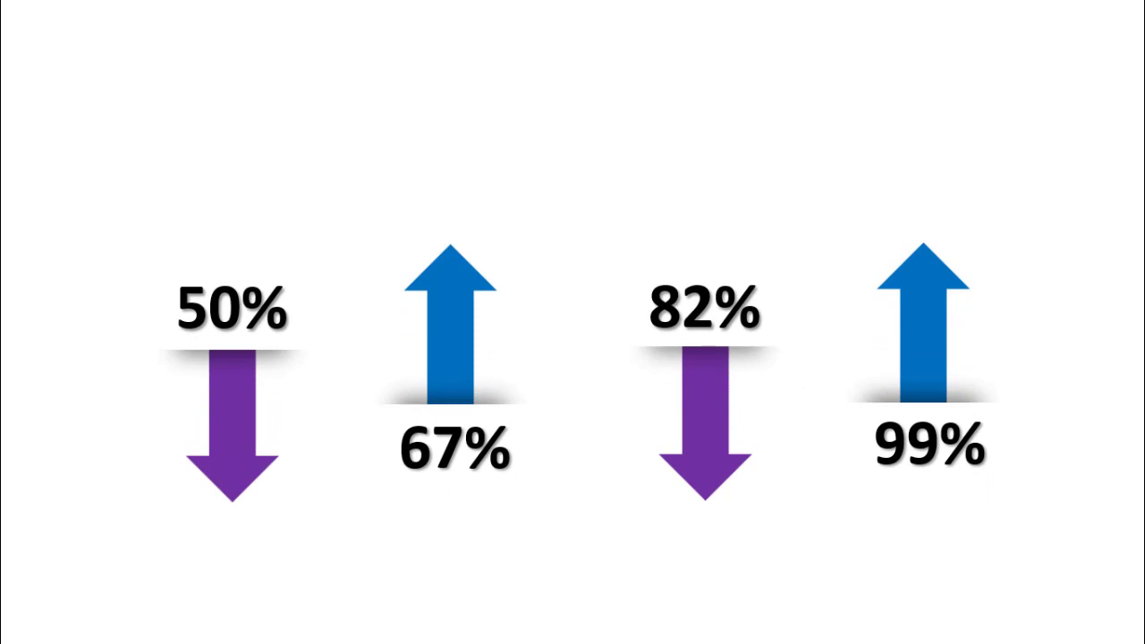
key("Escape")
left_click(766, 333)
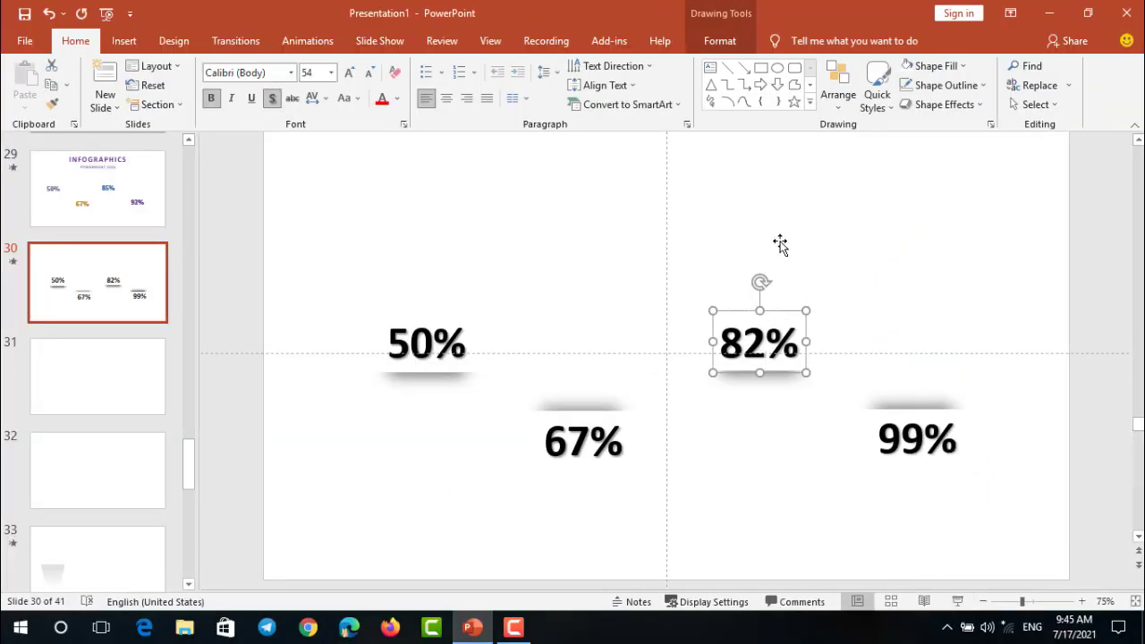
Step: Set the 82% label's font colour to dark green and the 67% label's to green
left_click(396, 98)
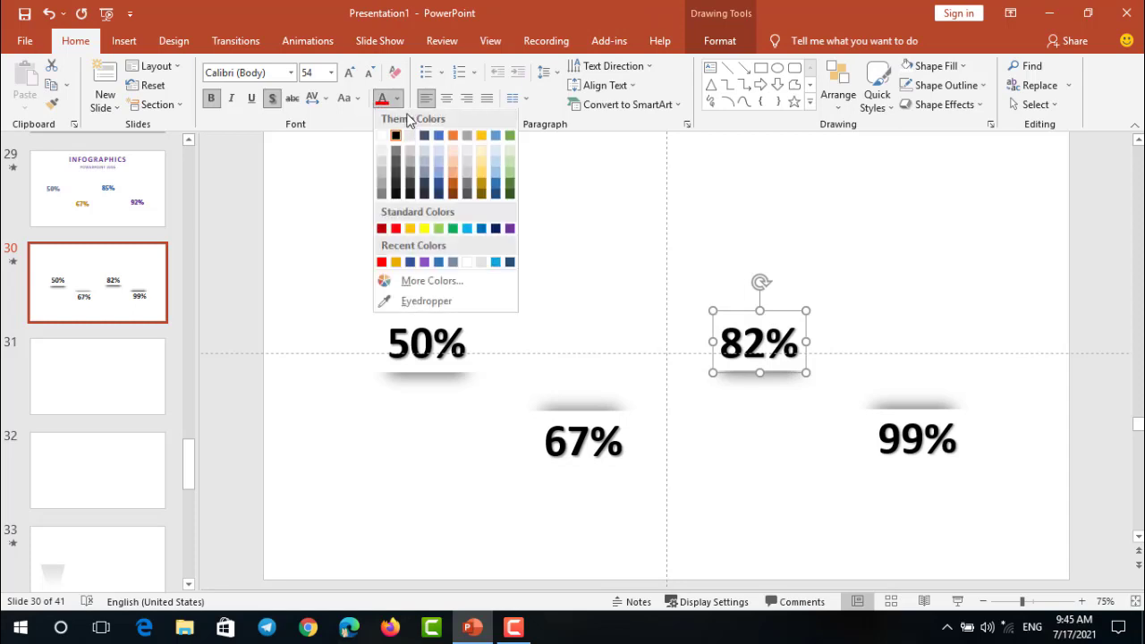
left_click(508, 198)
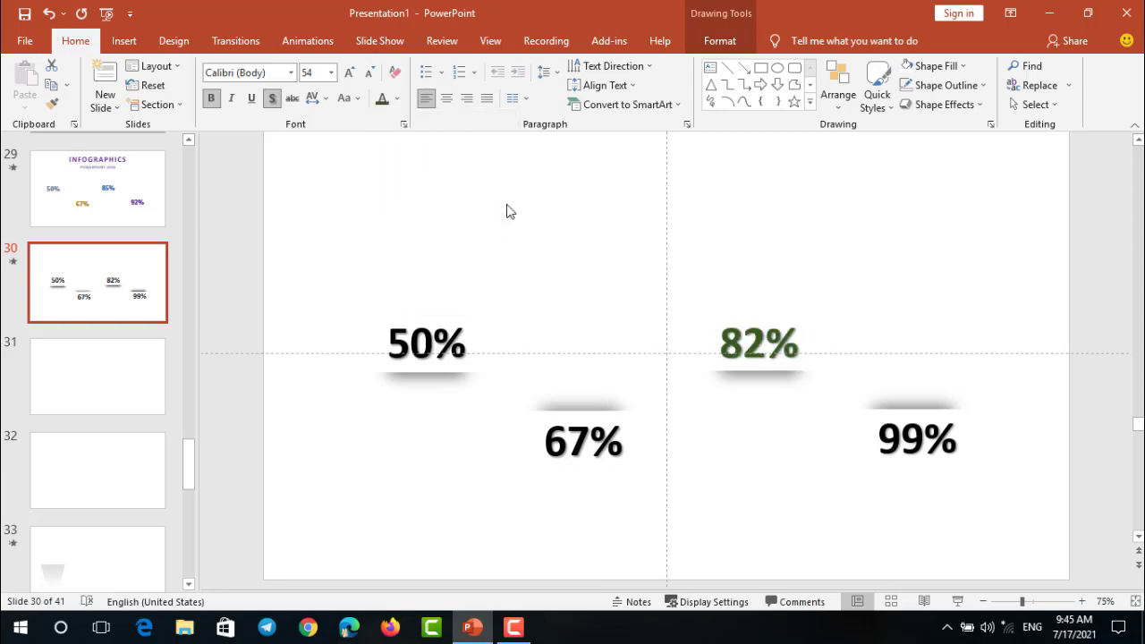
left_click(600, 423)
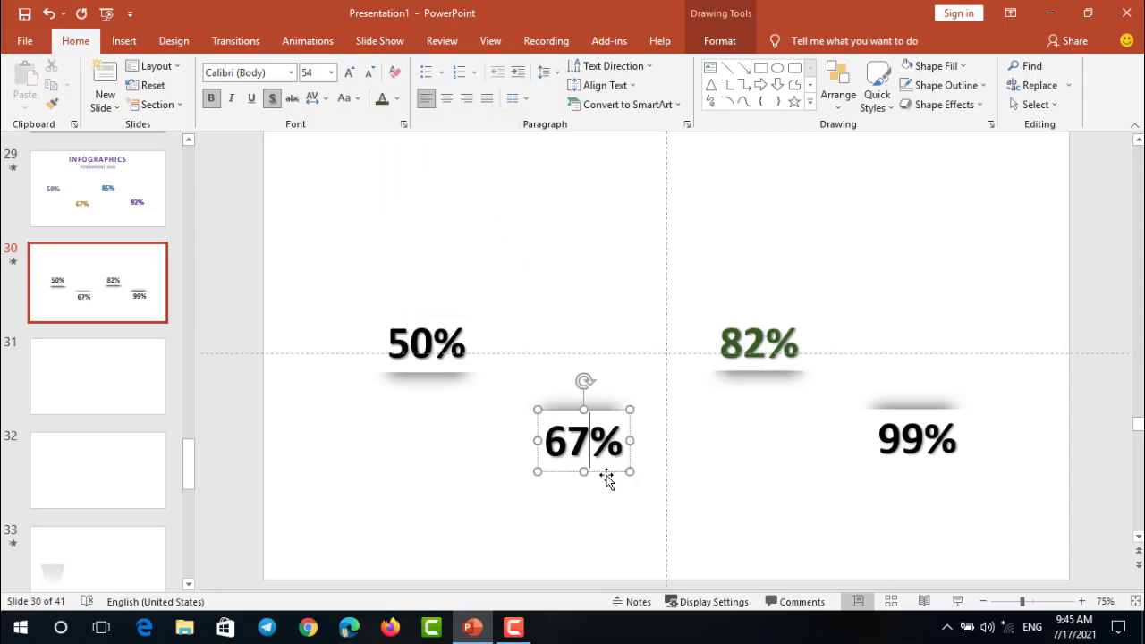
left_click(606, 480)
left_click(607, 453)
left_click_drag(616, 447, 555, 445)
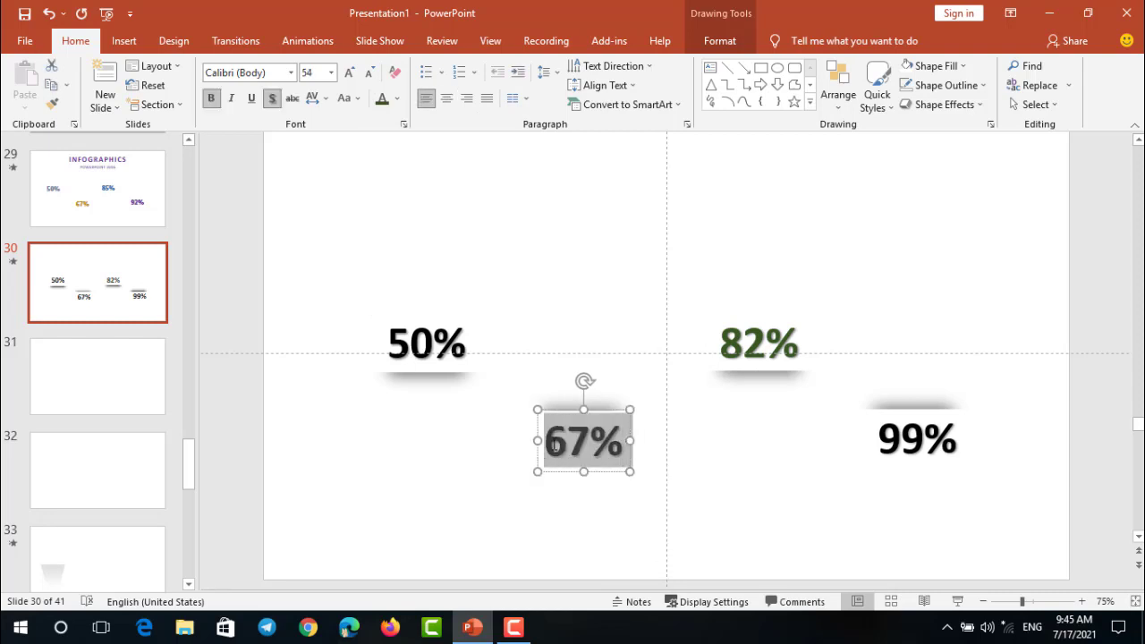
left_click(398, 99)
left_click(452, 229)
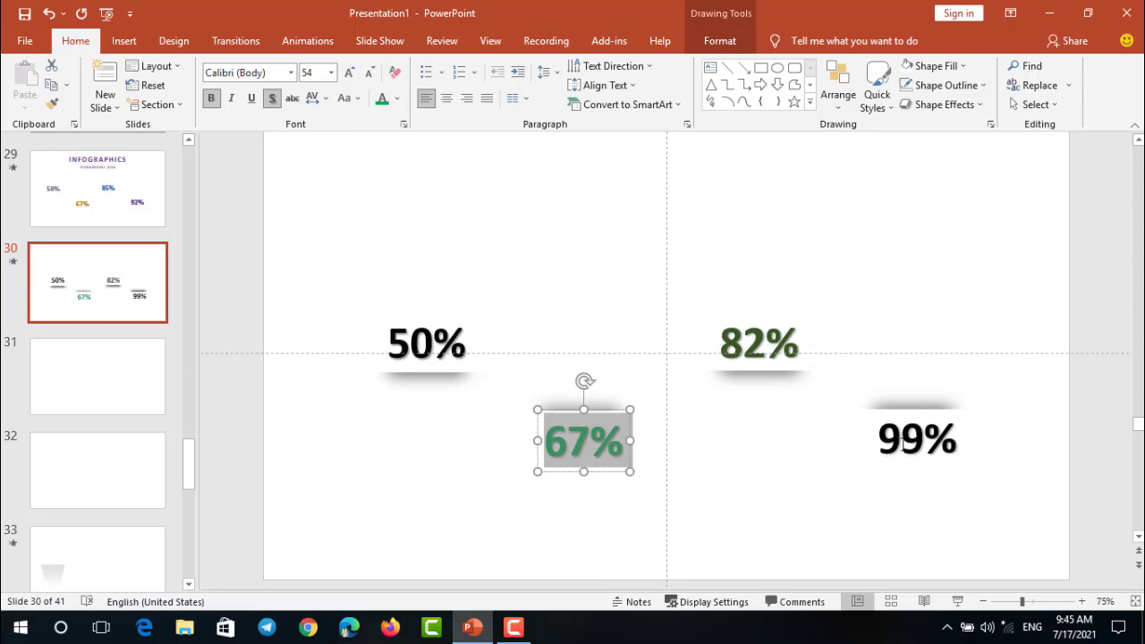
Step: Set the 99% label's font colour to red
left_click_drag(884, 440, 953, 440)
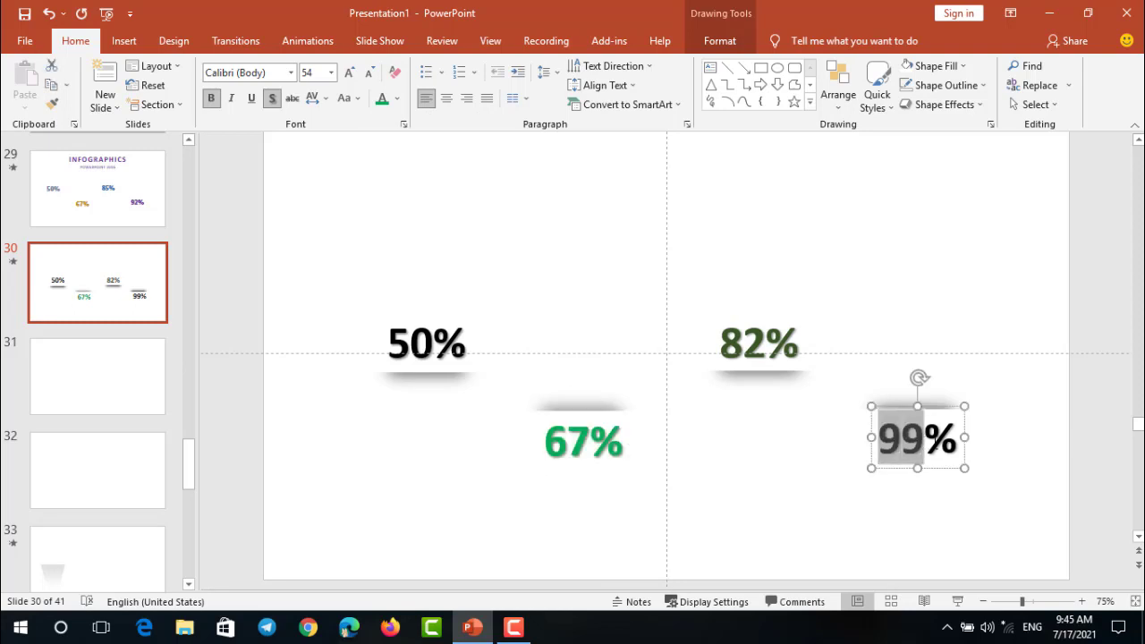
left_click(397, 98)
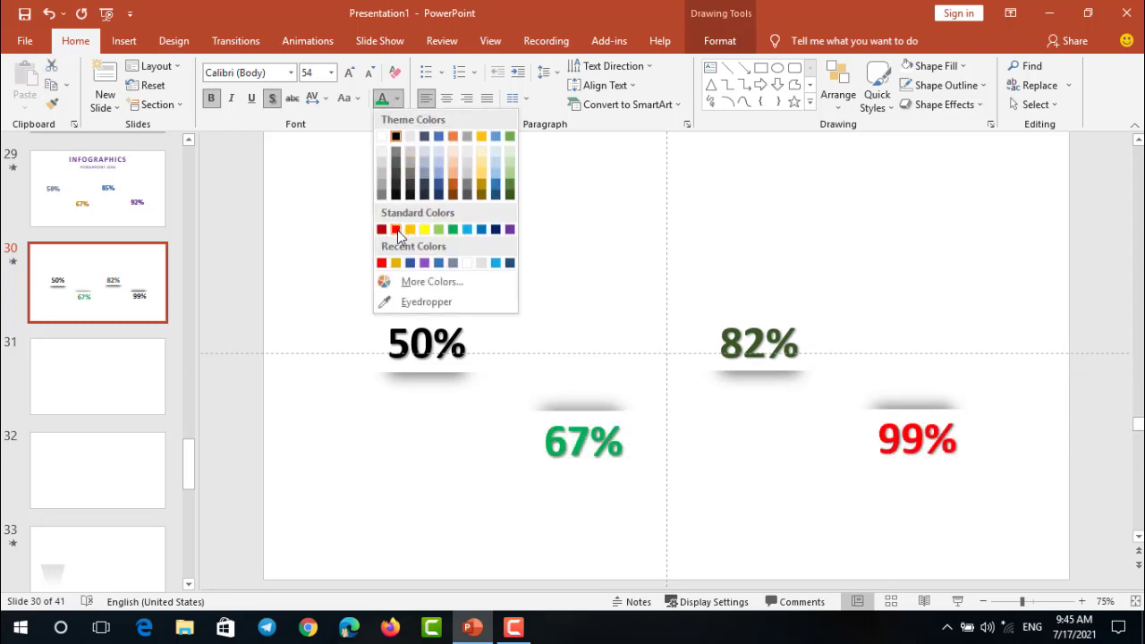
left_click(397, 232)
left_click(501, 230)
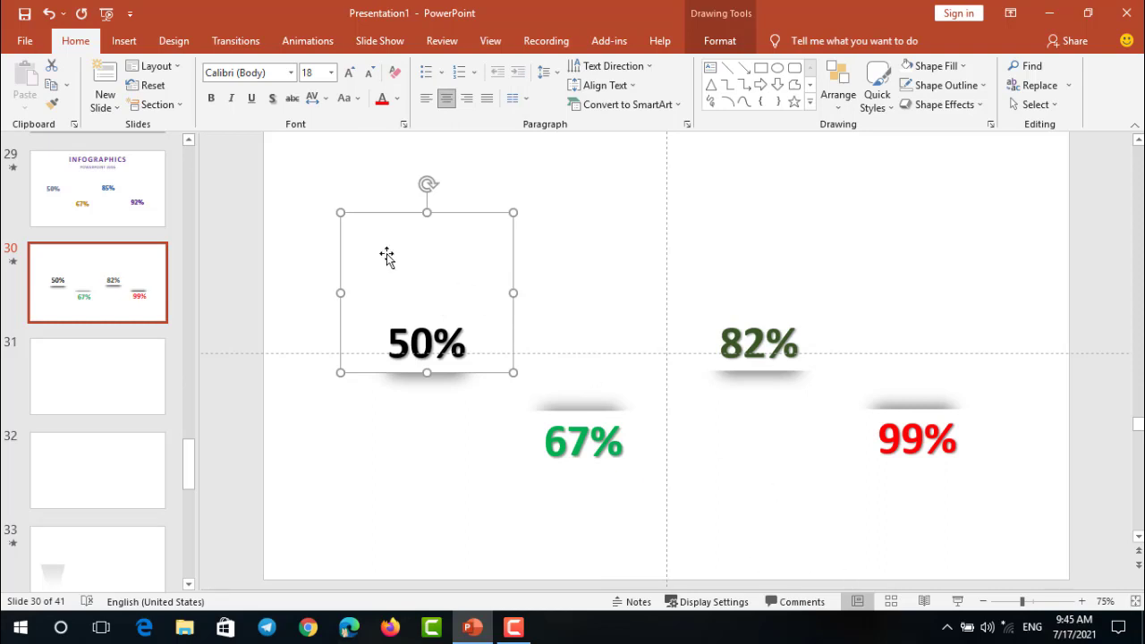
left_click(307, 41)
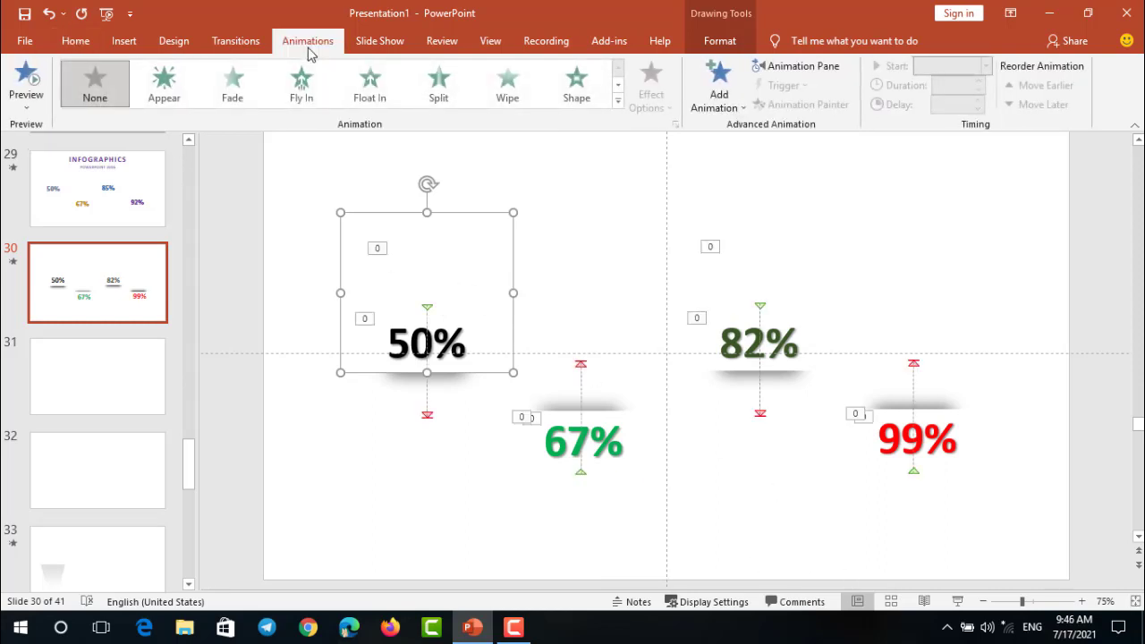
Step: Preview slide 30's animations, then select the INFOGRAPHICS title block on slide 29
left_click(32, 73)
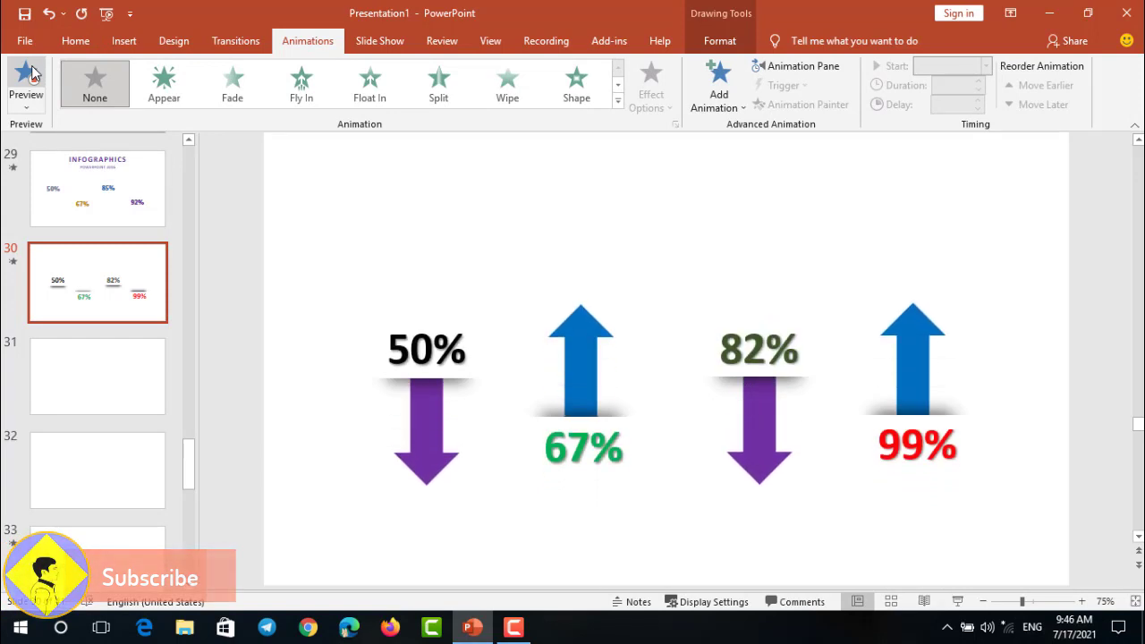
left_click(85, 170)
left_click(587, 242)
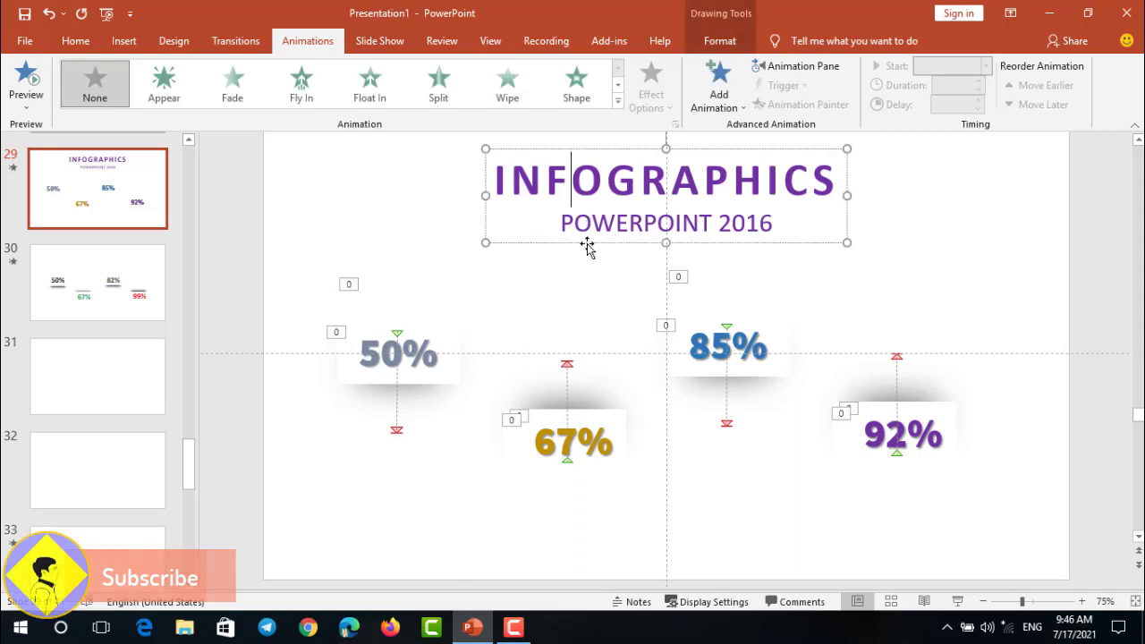
Step: Paste the title onto slide 30, nudge it slightly left, and play the slide show
left_click(159, 297)
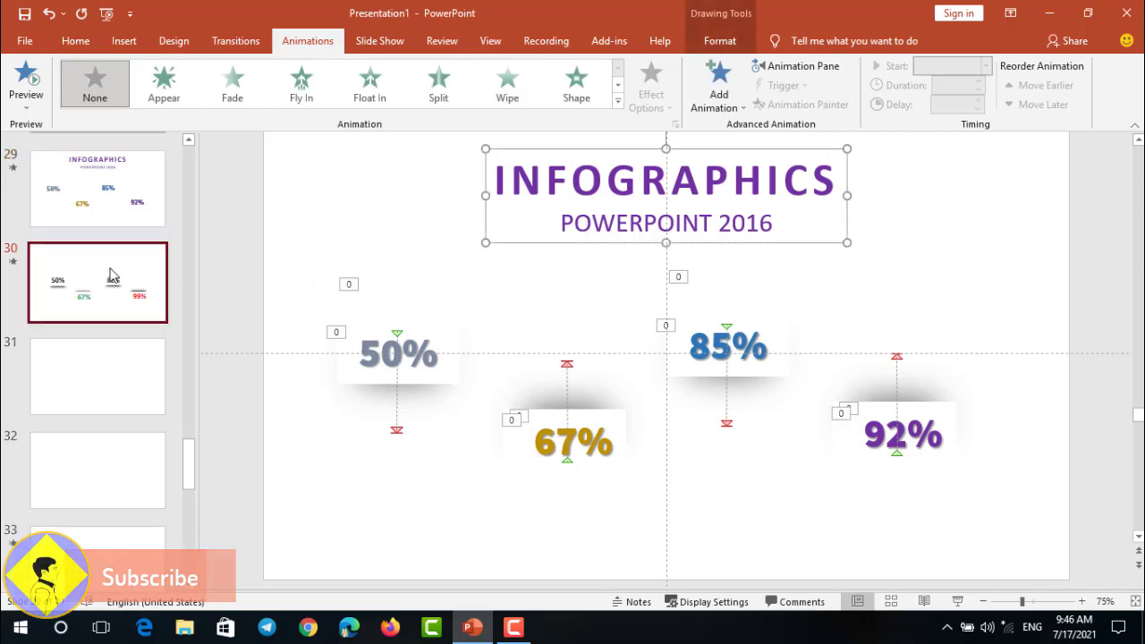
key("ctrl+v")
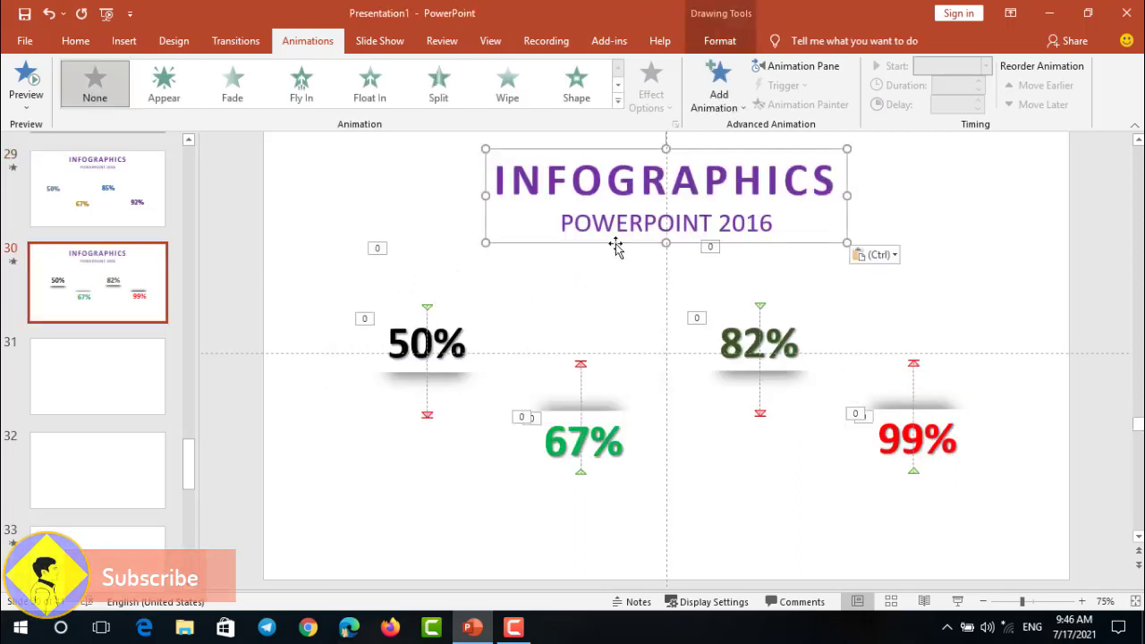
left_click_drag(612, 241, 610, 240)
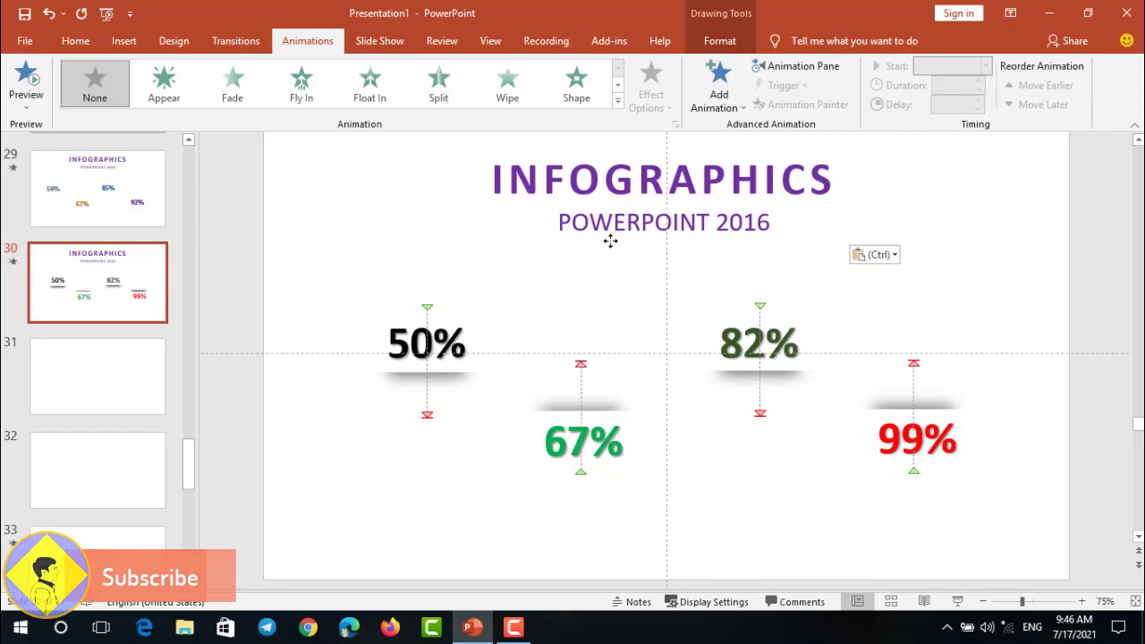
left_click(960, 600)
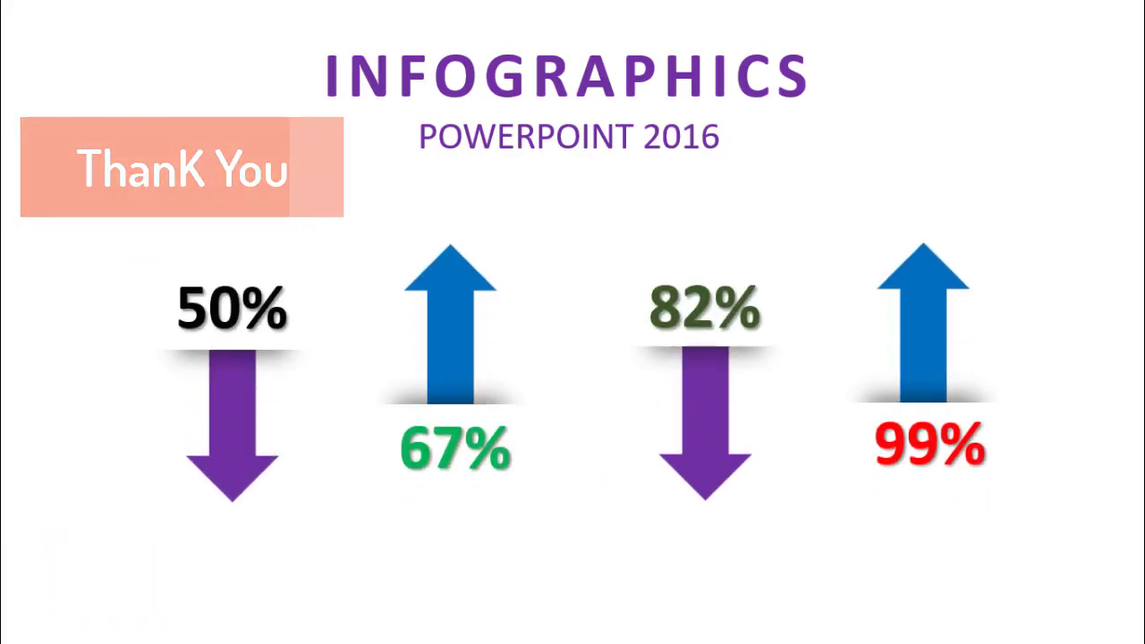
Step: Exit the slide show and run the animation preview of slide 30 three times
key("Escape")
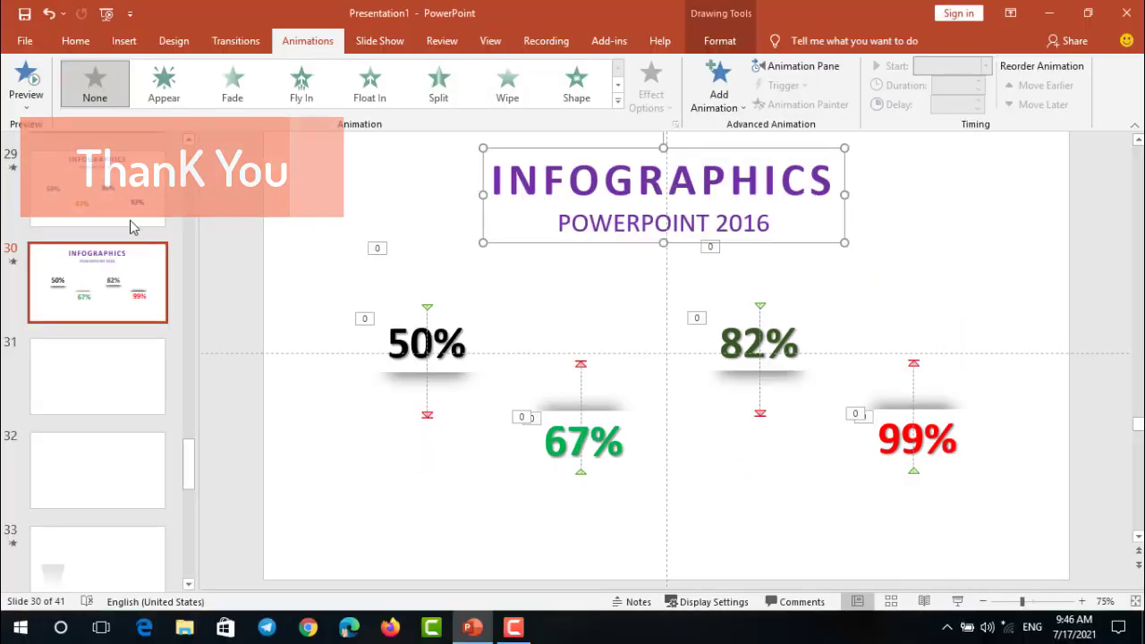
left_click(23, 79)
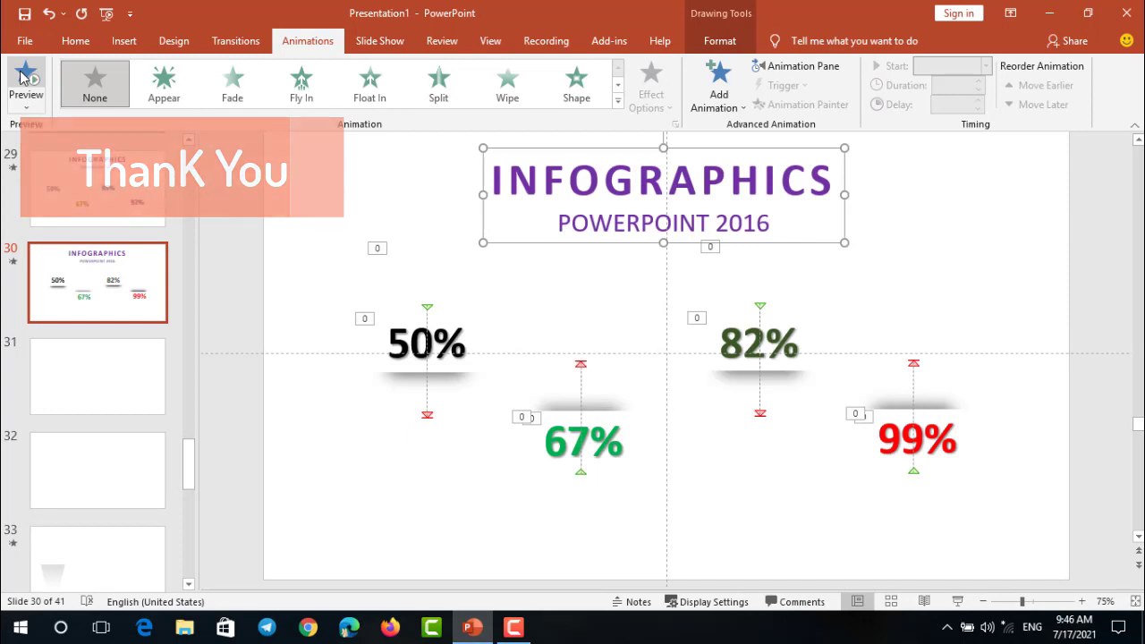
left_click(23, 79)
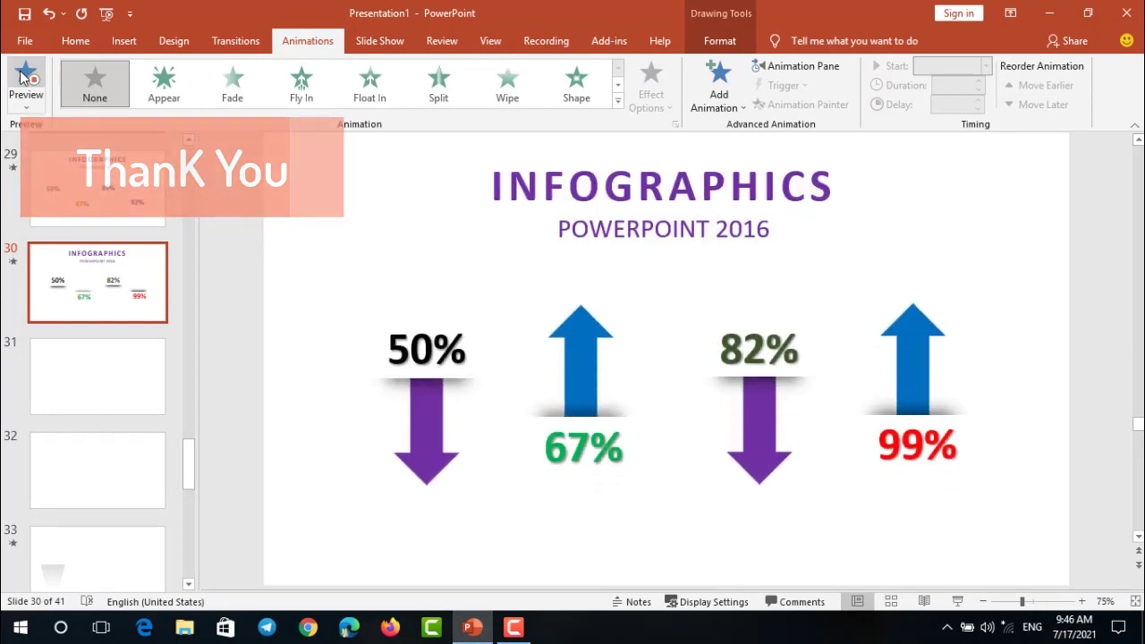
left_click(24, 78)
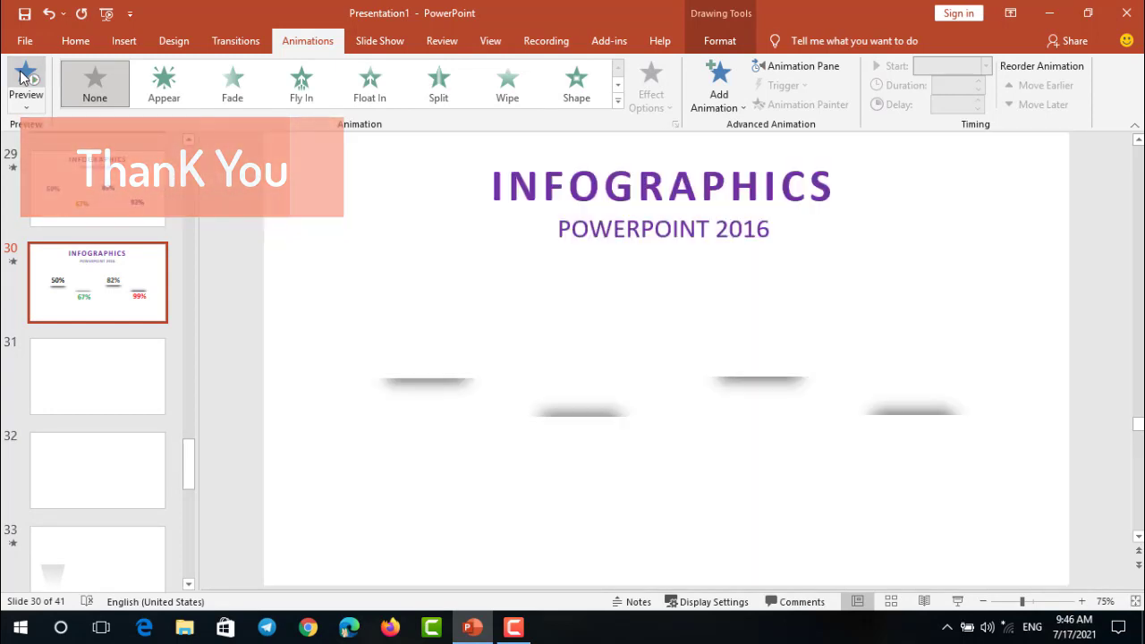